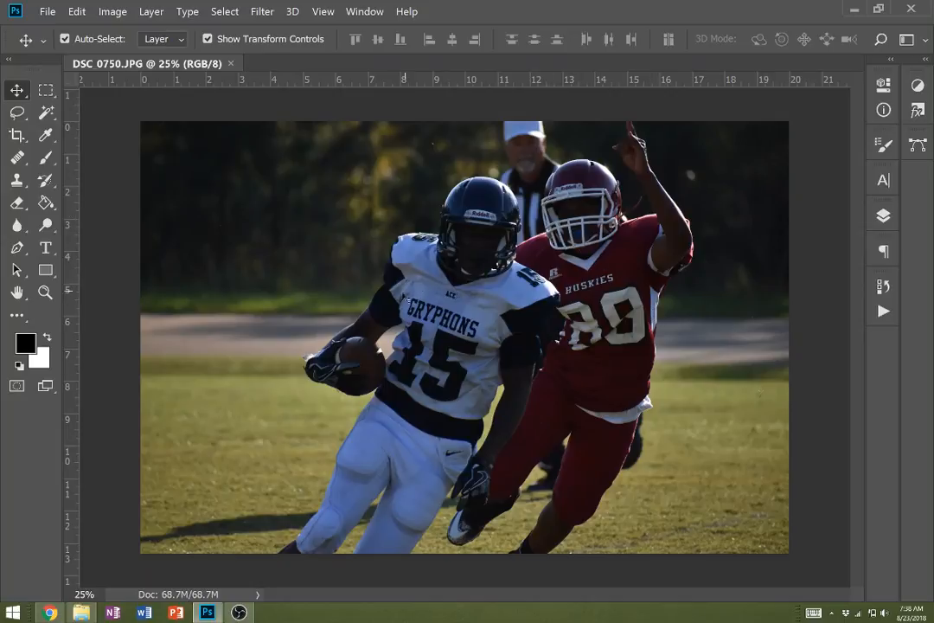
# - Brighten the photo with a Levels adjustment, lowering the white input level to about 150 and keeping the black input level at 0
pyautogui.click(112, 11)
pyautogui.moveTo(175, 51)
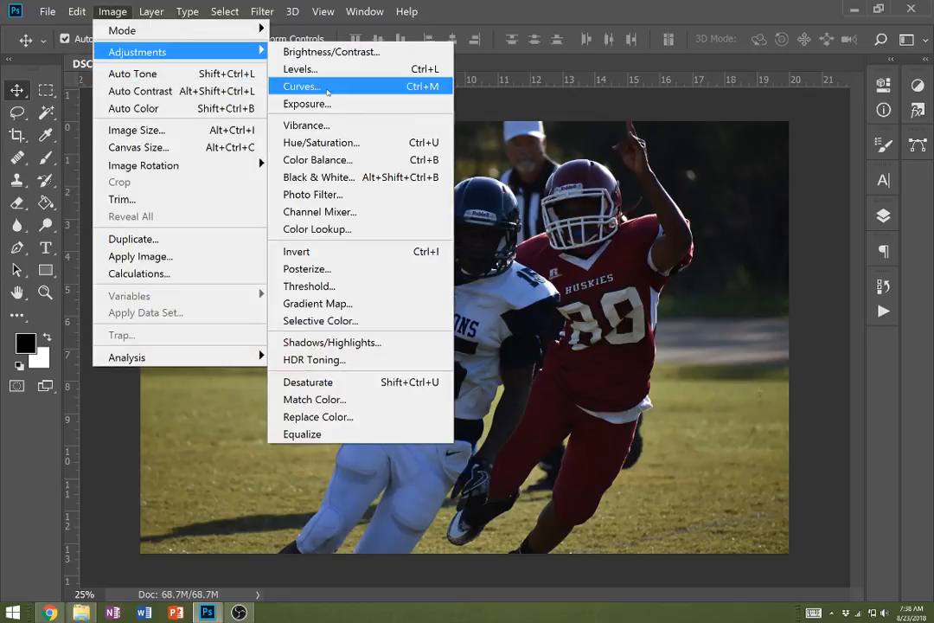
pyautogui.click(329, 70)
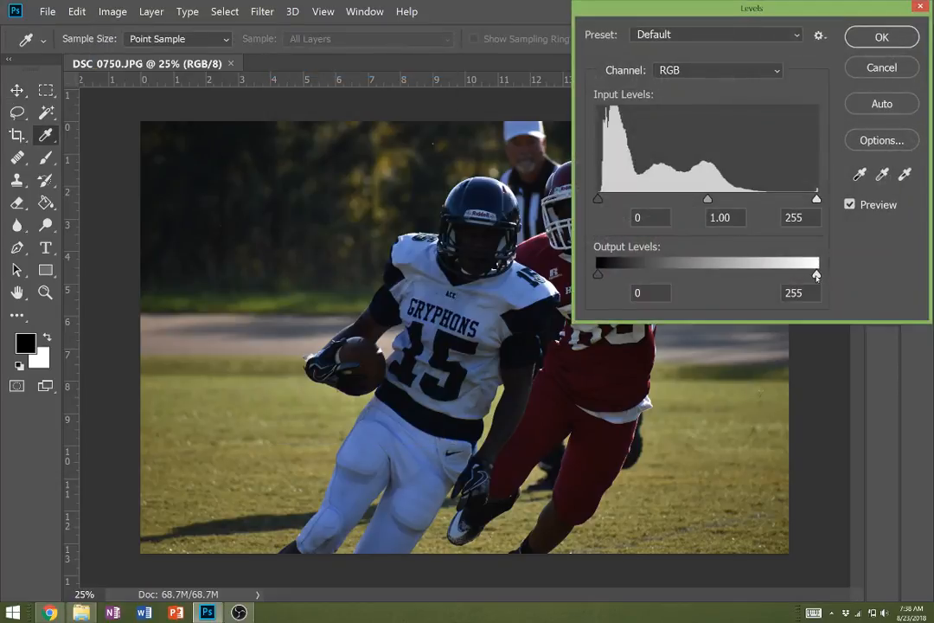
pyautogui.moveTo(816, 275)
pyautogui.mouseDown()
pyautogui.moveTo(795, 276)
pyautogui.moveTo(821, 277)
pyautogui.mouseUp()
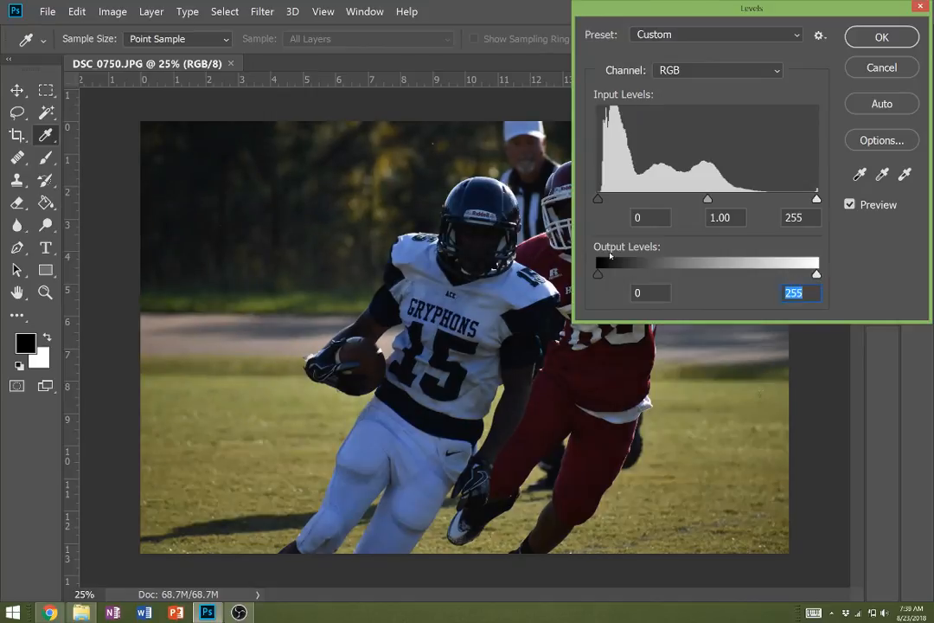
pyautogui.moveTo(595, 205)
pyautogui.mouseDown()
pyautogui.moveTo(607, 203)
pyautogui.moveTo(597, 204)
pyautogui.mouseUp()
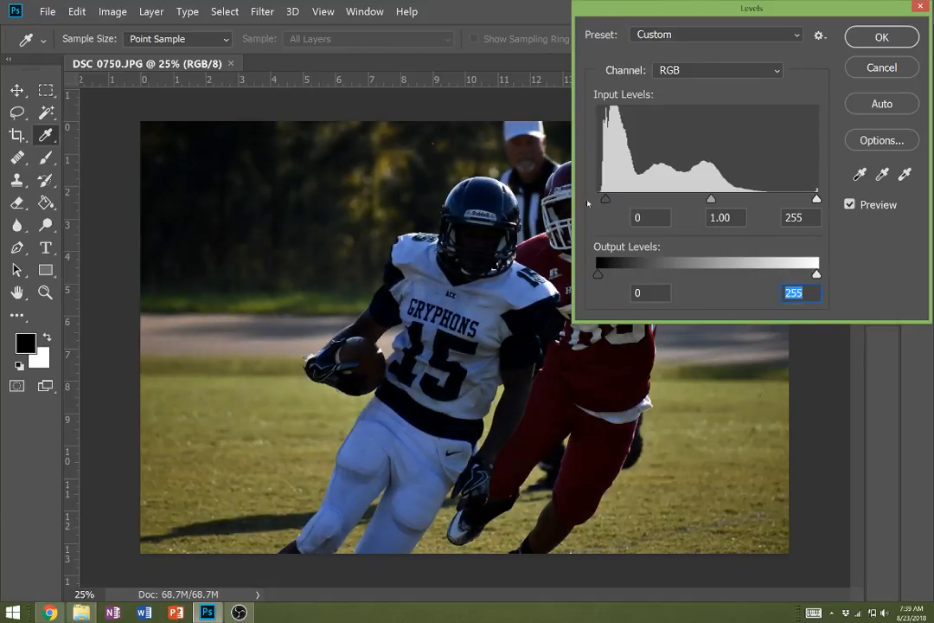
pyautogui.moveTo(816, 201); pyautogui.dragTo(730, 206)
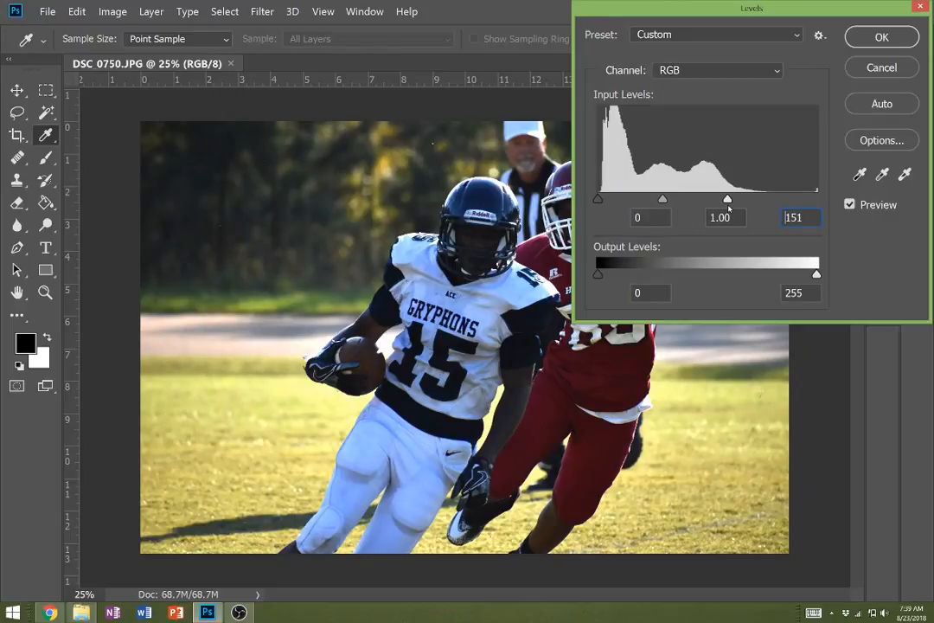
pyautogui.moveTo(729, 206); pyautogui.dragTo(725, 208)
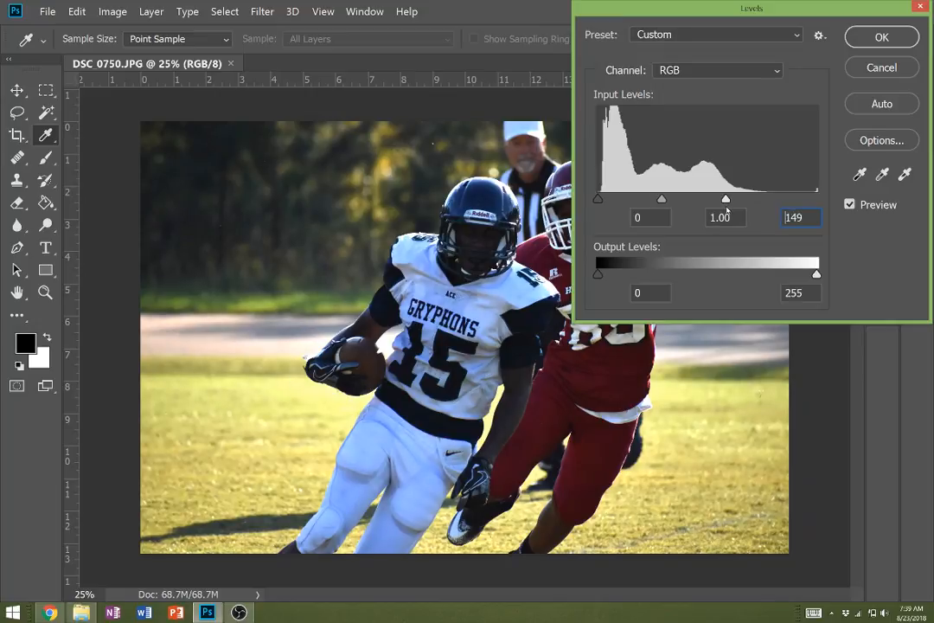
pyautogui.click(866, 41)
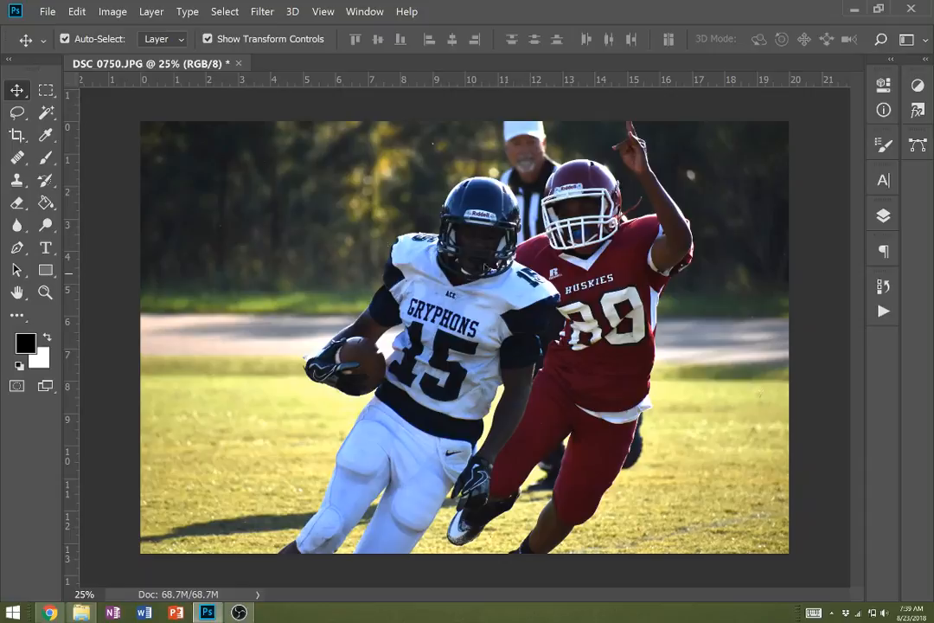
# - Try rectangular, elliptical and freehand lasso selections over the dark trees in the photo's background
pyautogui.click(46, 90)
pyautogui.moveTo(157, 160); pyautogui.dragTo(255, 237)
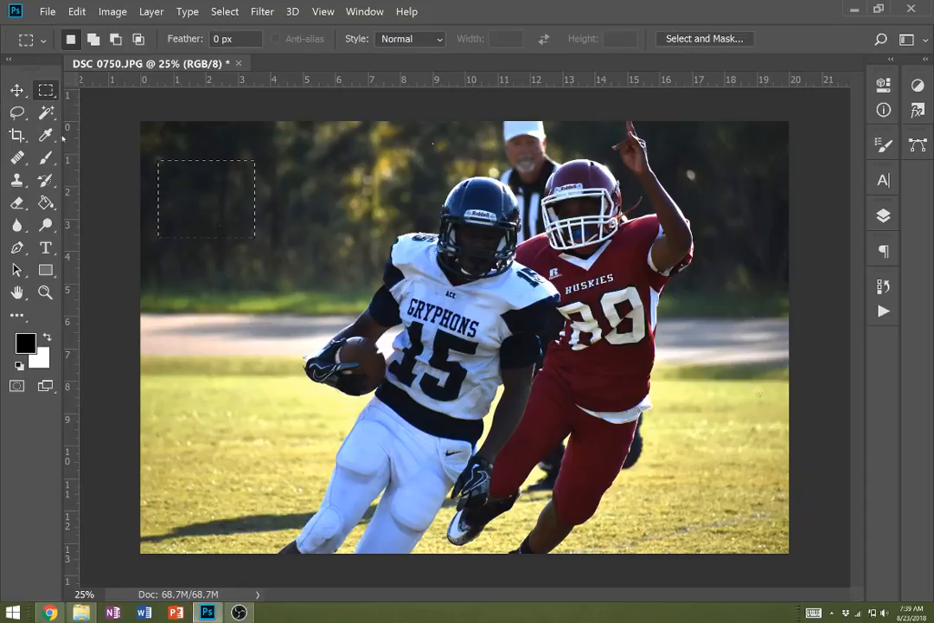
pyautogui.rightClick(46, 93)
pyautogui.click(112, 104)
pyautogui.moveTo(213, 160); pyautogui.dragTo(266, 198)
pyautogui.moveTo(272, 158); pyautogui.dragTo(350, 225)
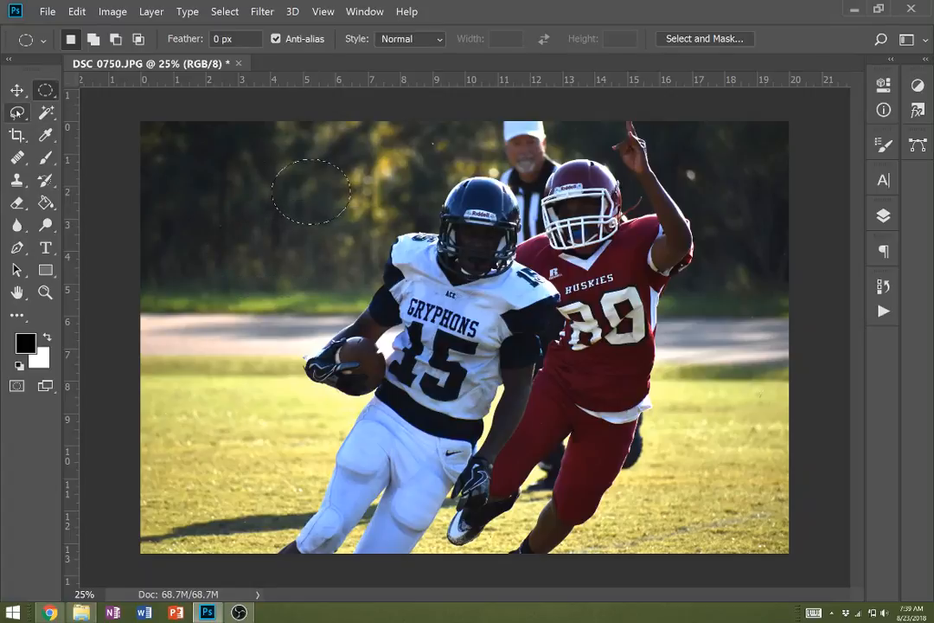
pyautogui.click(16, 112)
pyautogui.moveTo(147, 246)
pyautogui.mouseDown()
pyautogui.moveTo(255, 145)
pyautogui.moveTo(149, 161)
pyautogui.mouseUp()
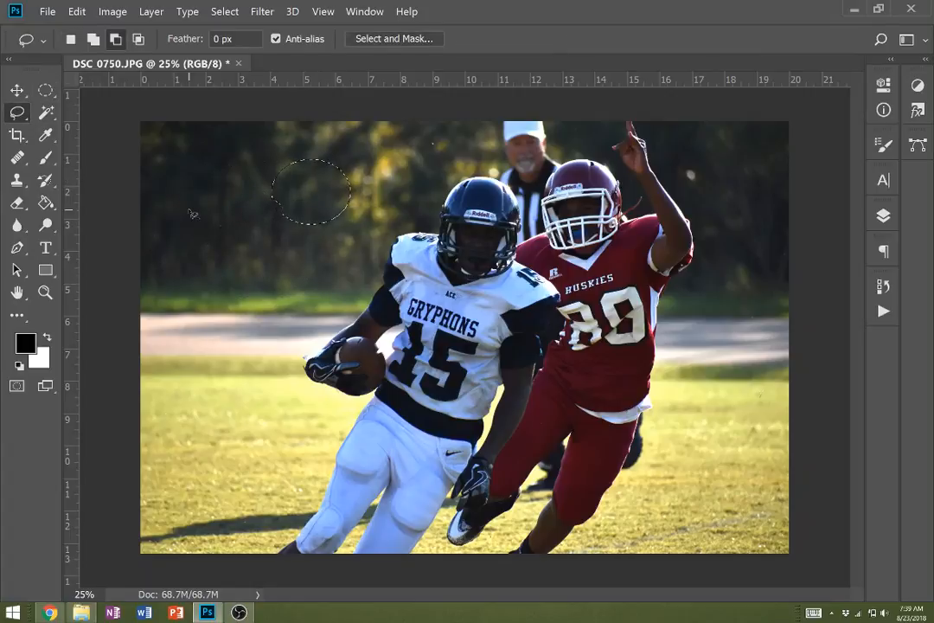
# - Select the background along the ball-carrying side of the white-jersey player with the Magnetic Lasso as a new selection
pyautogui.click(71, 39)
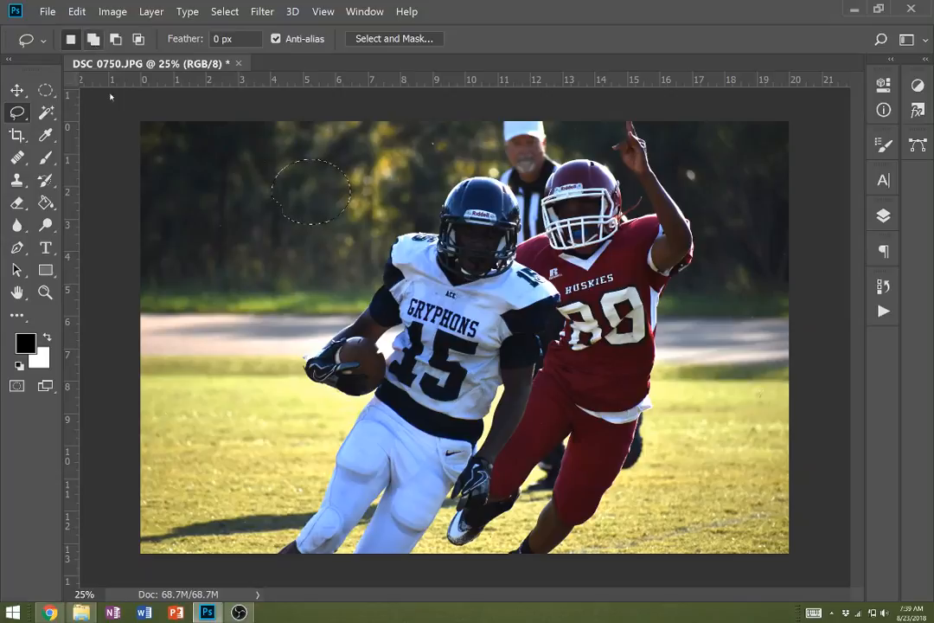
pyautogui.click(16, 115)
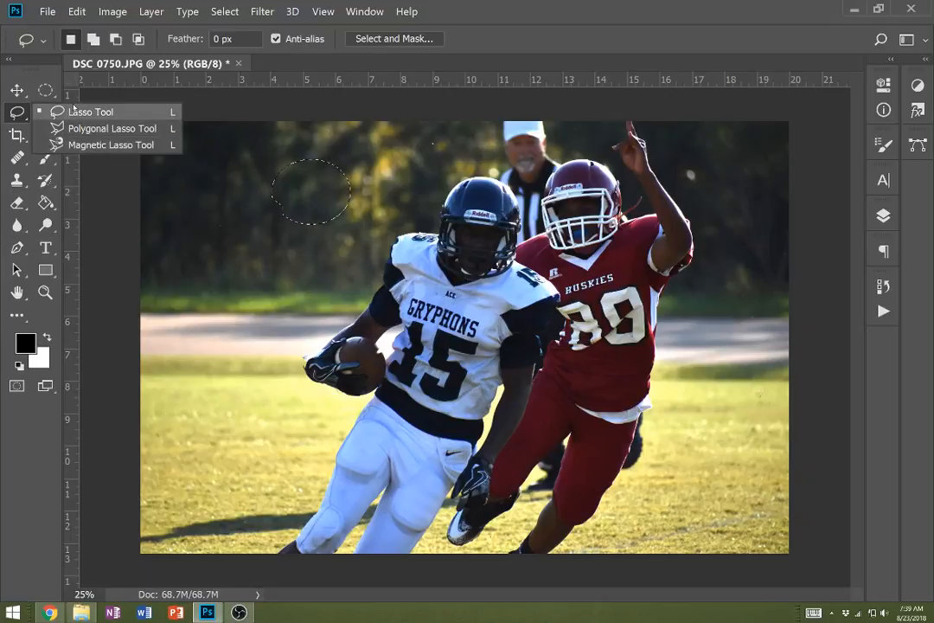
pyautogui.click(90, 145)
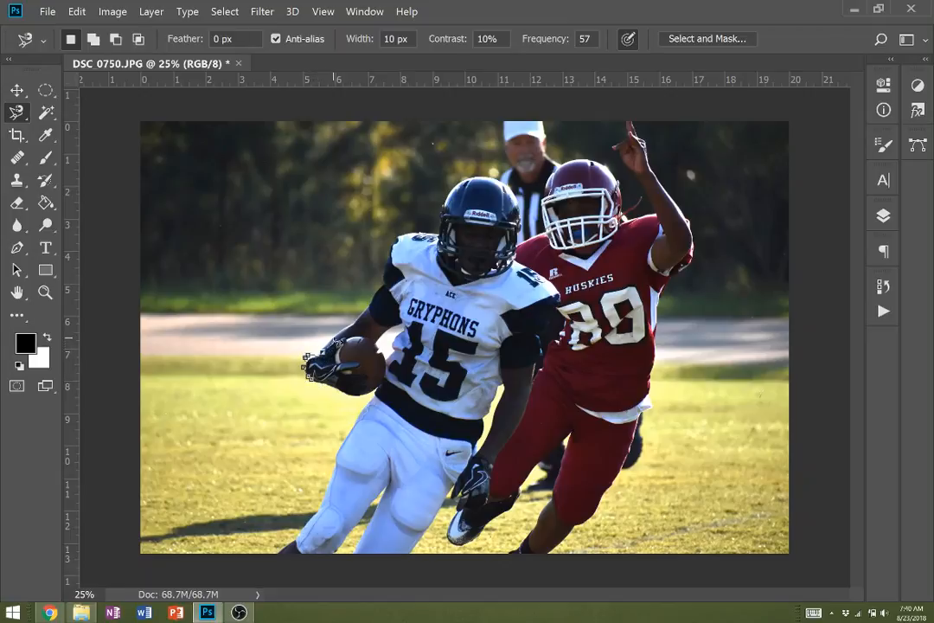
pyautogui.click(309, 361)
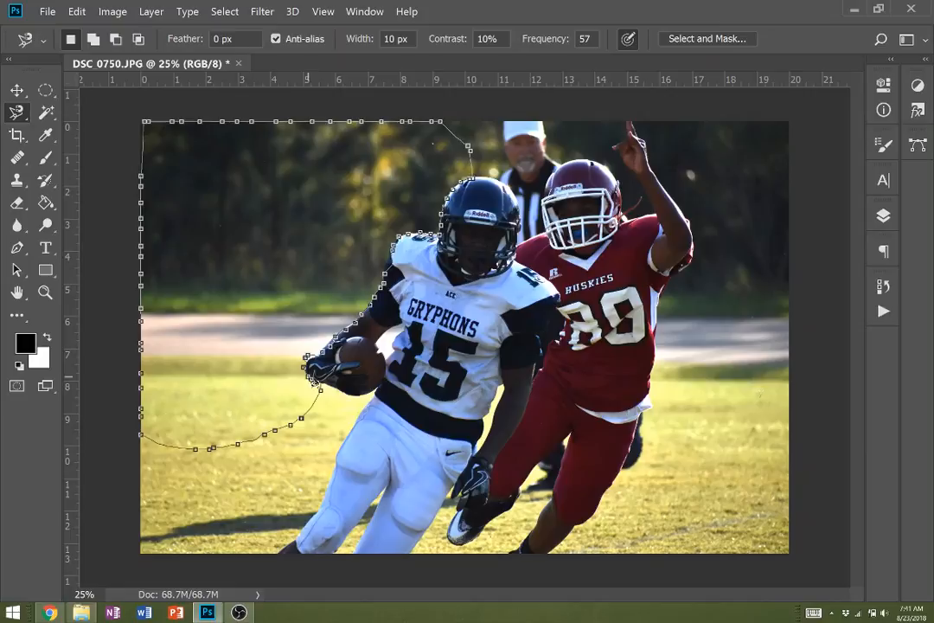
pyautogui.click(310, 367)
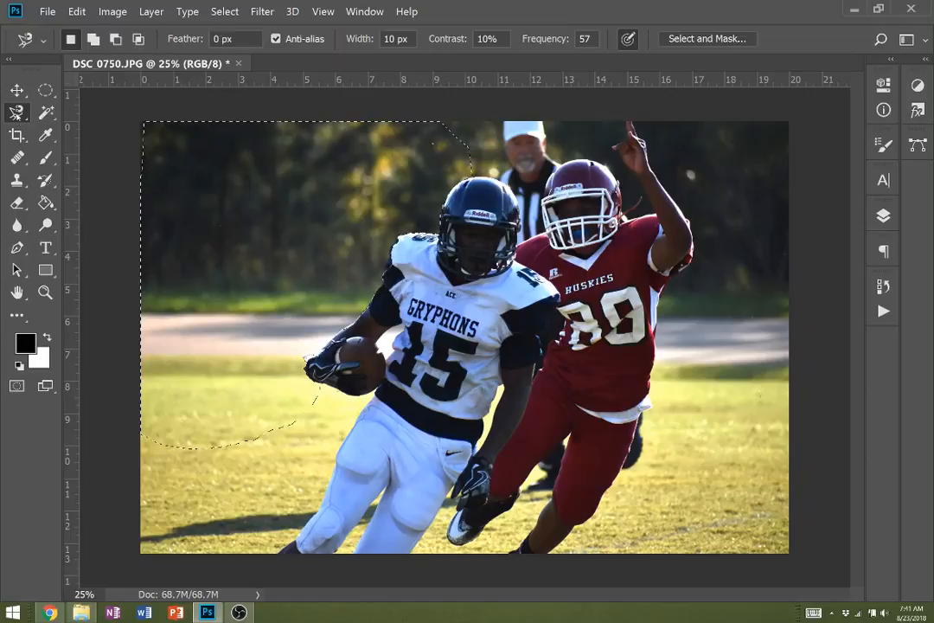
# - Try a black 67 px brush stroke across the selection edge near the player's shoulder, and undo it
pyautogui.click(46, 157)
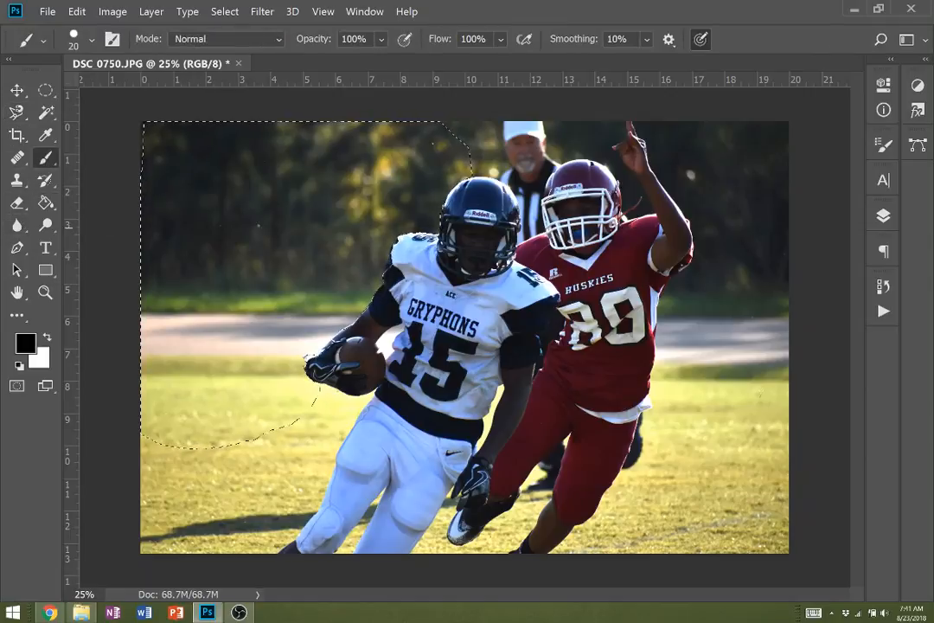
pyautogui.click(92, 40)
pyautogui.click(133, 96)
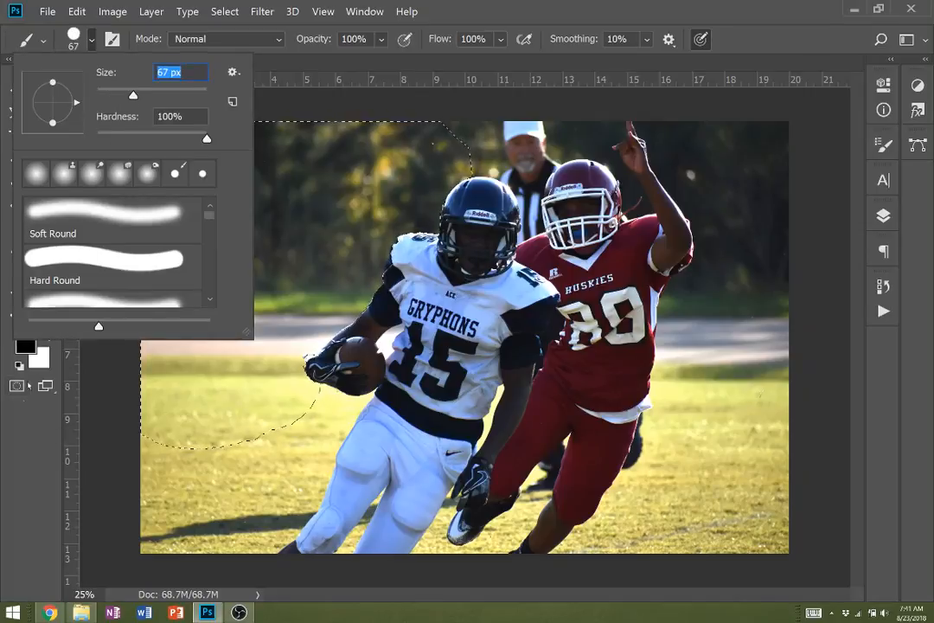
pyautogui.click(27, 440)
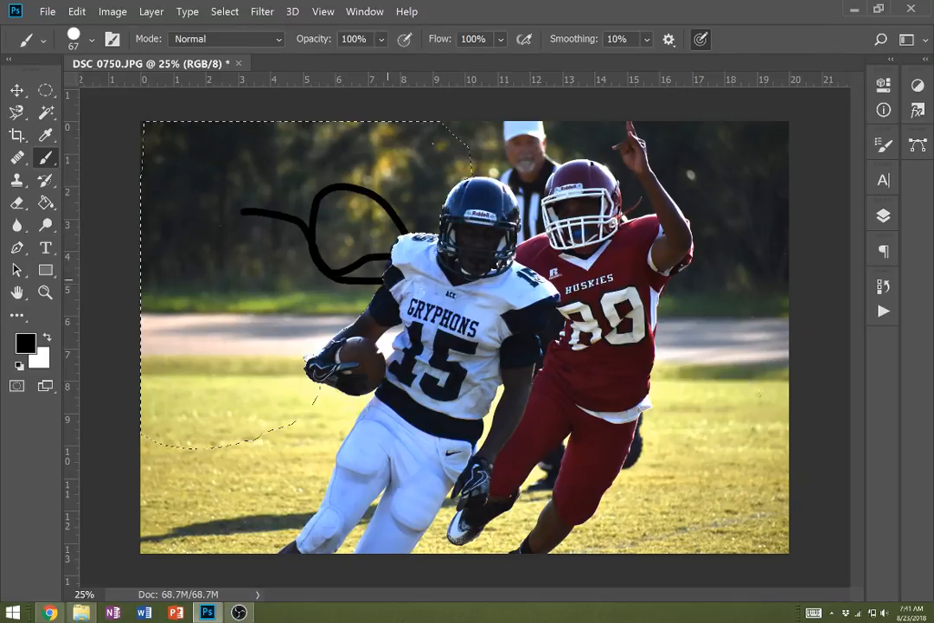
pyautogui.hotkey('ctrl', 'z')
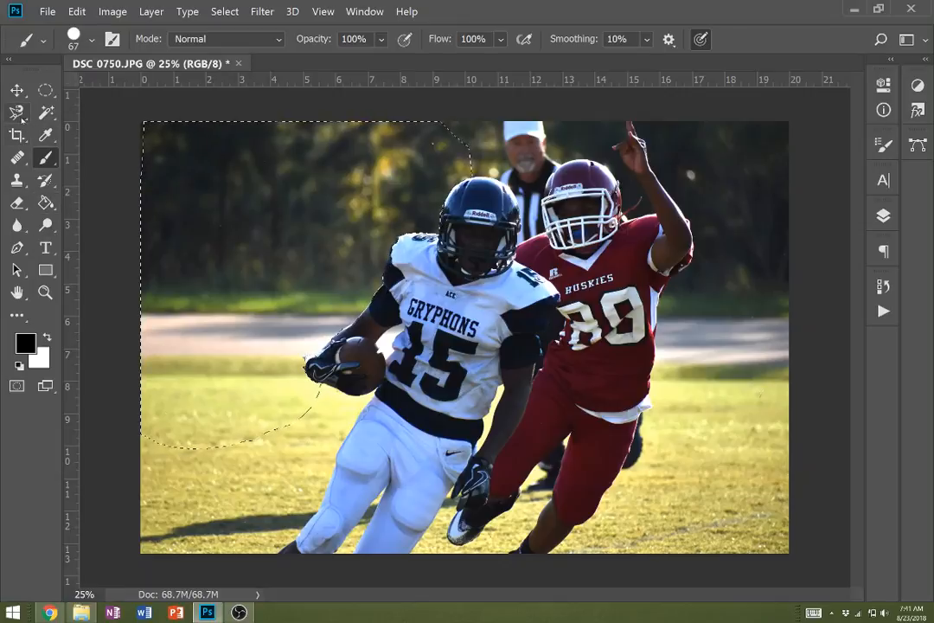
# - Add the background behind the red-jersey player, the remaining grass beside the ball carrier and the gap between his legs to the selection
pyautogui.click(18, 112)
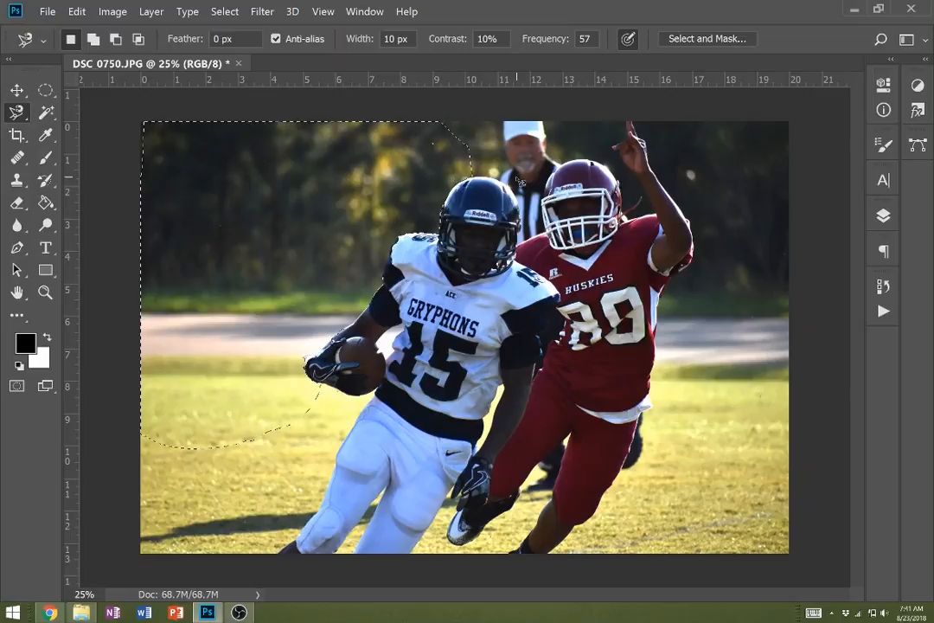
pyautogui.click(95, 41)
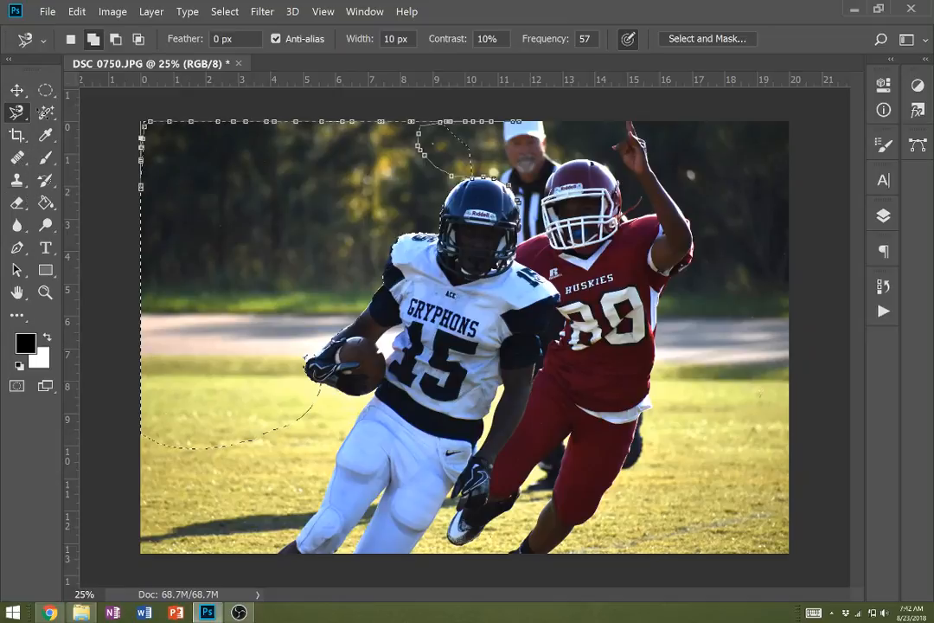
pyautogui.press('Escape')
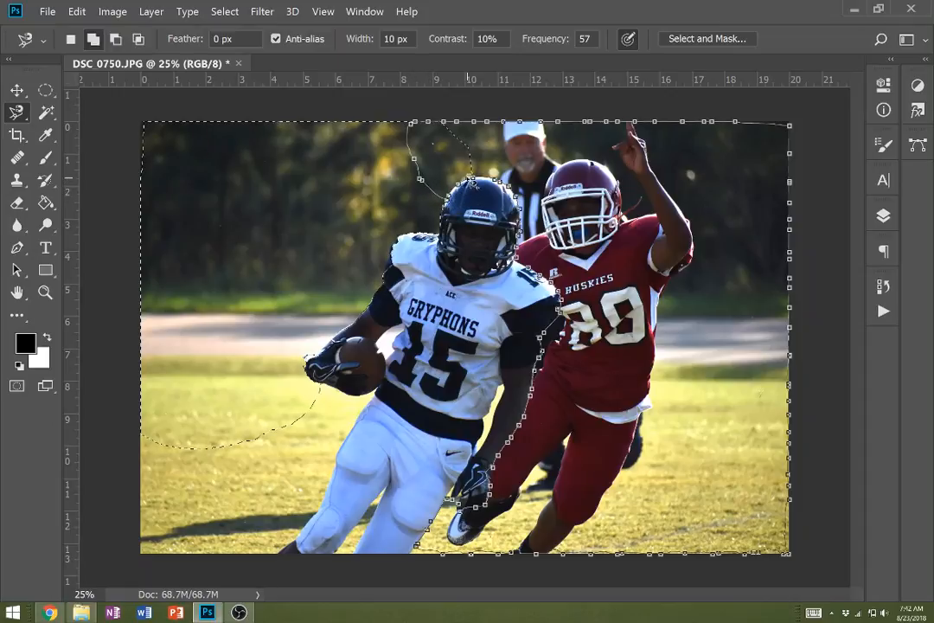
pyautogui.press('Escape')
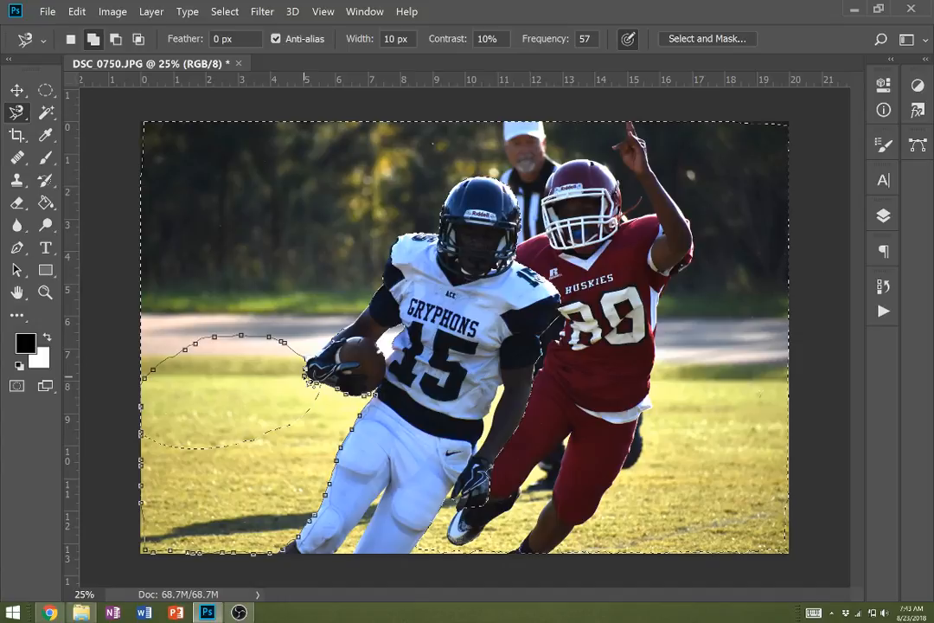
pyautogui.press('Escape')
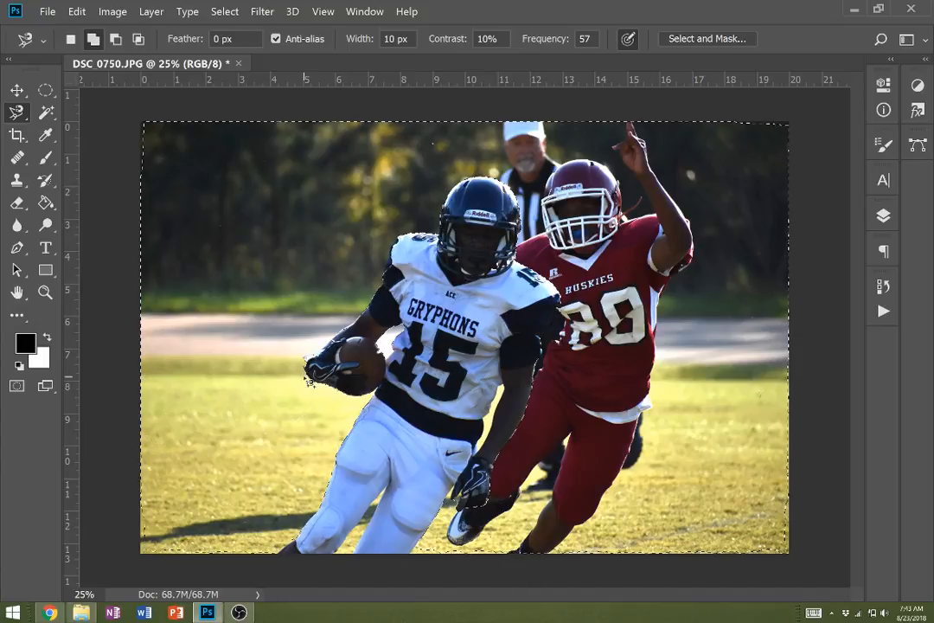
pyautogui.click(329, 555)
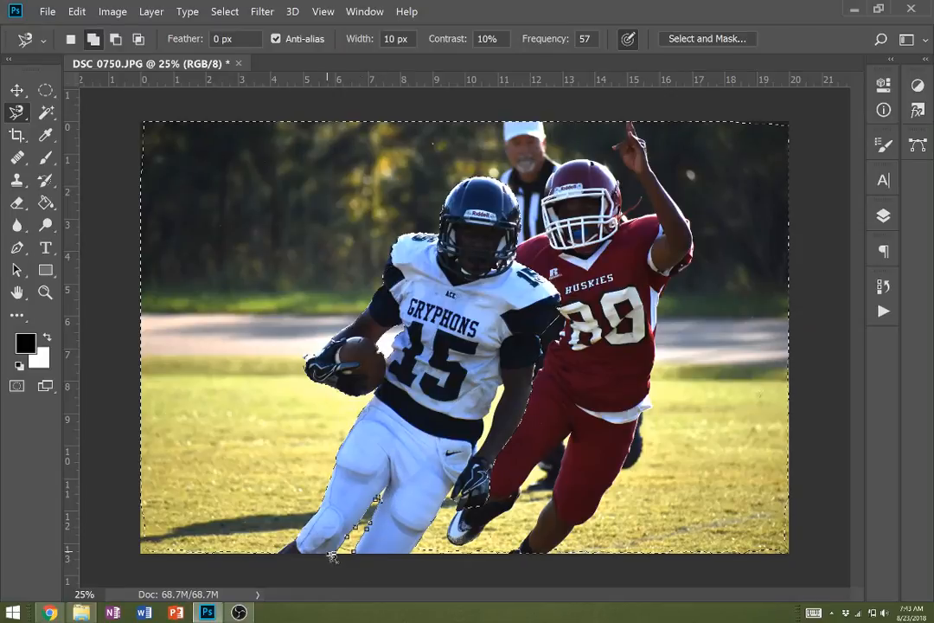
pyautogui.click(332, 557)
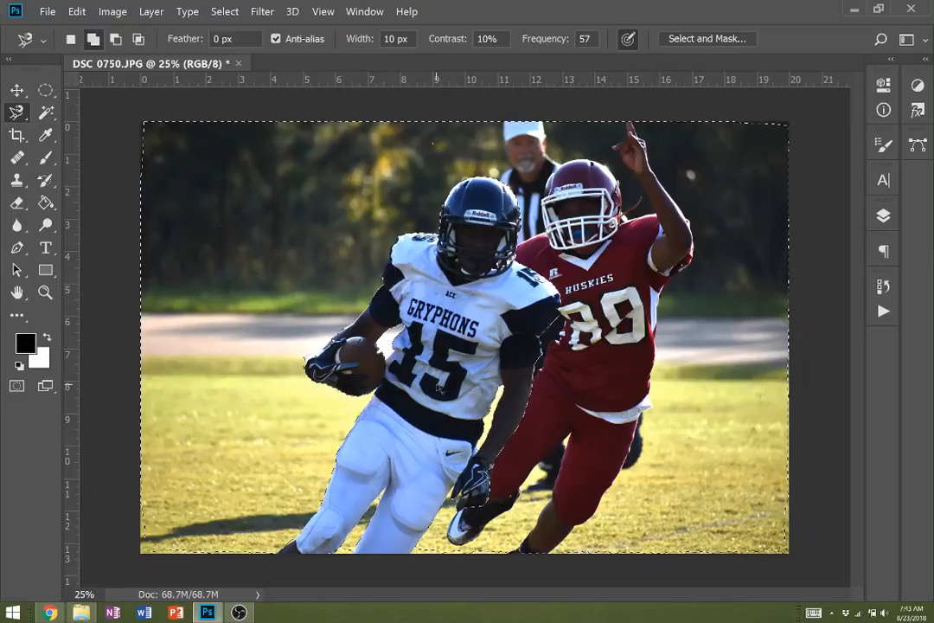
# - Add the grass gap between the player's thigh and his lowered glove's fingers to the selection with the Magnetic Lasso
pyautogui.scroll(2, 373, 327)
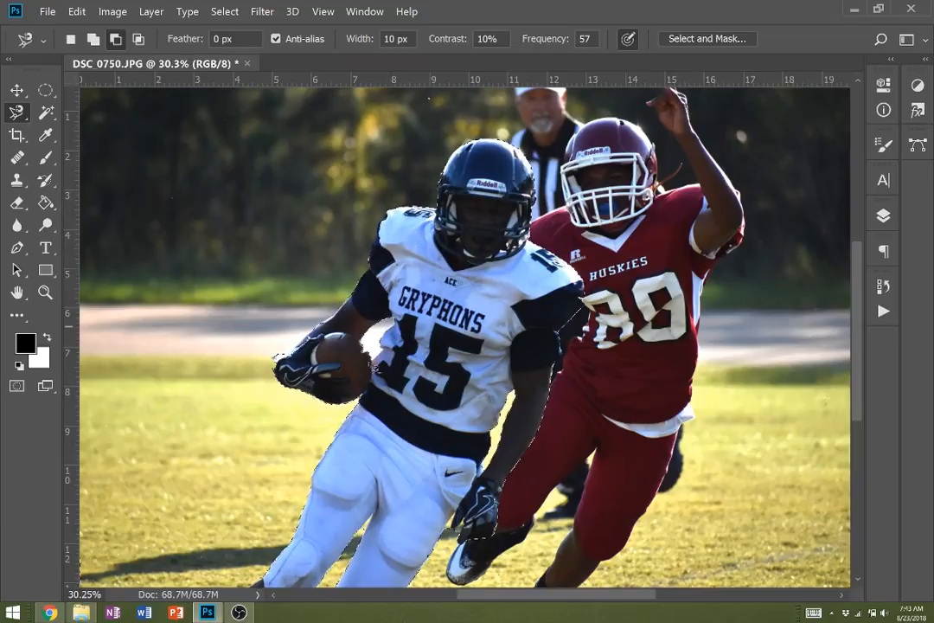
pyautogui.press('shift')
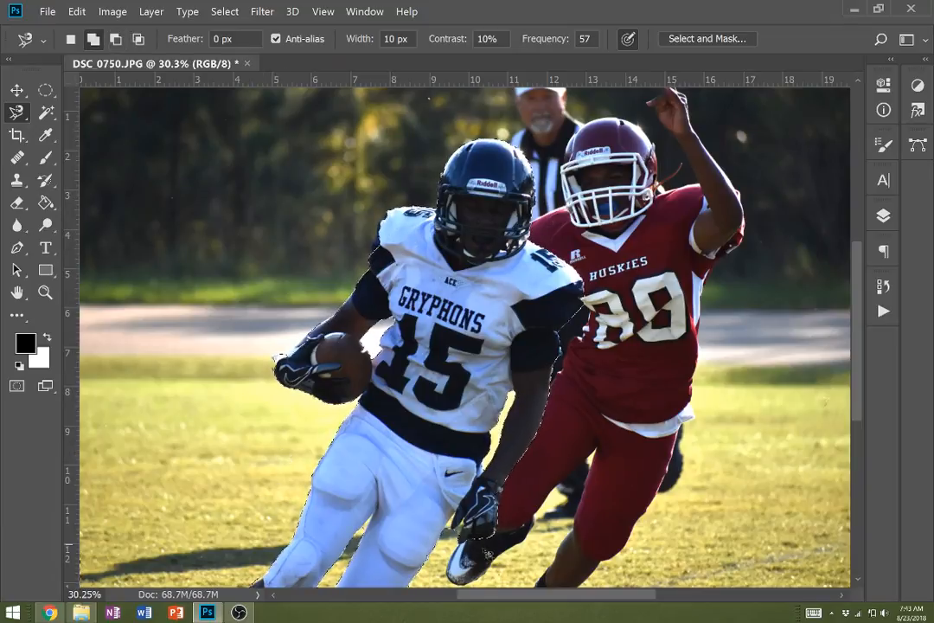
pyautogui.press('alt')
pyautogui.scroll(9, 486, 533)
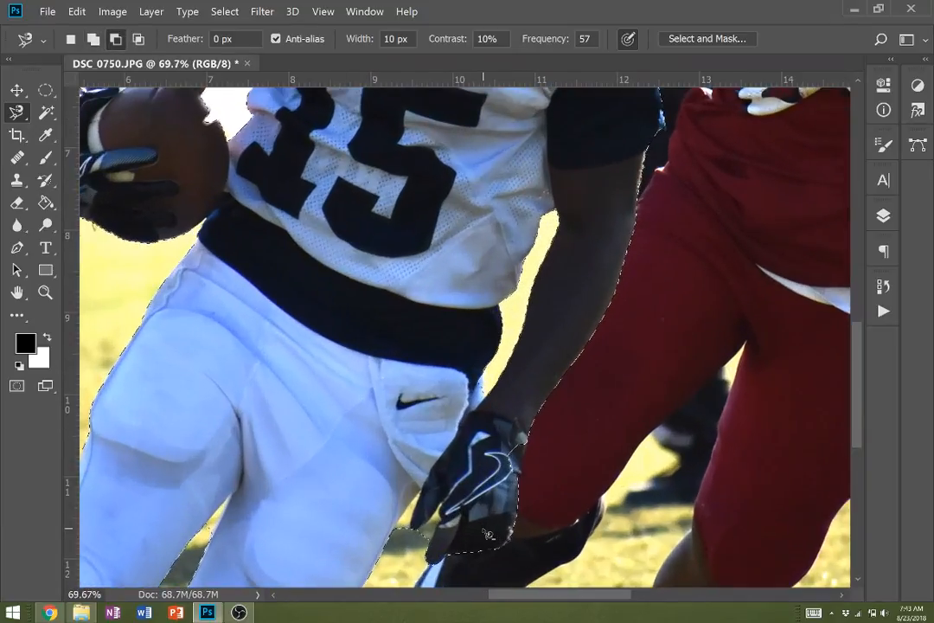
pyautogui.scroll(1, 439, 543)
pyautogui.scroll(-3, 445, 528)
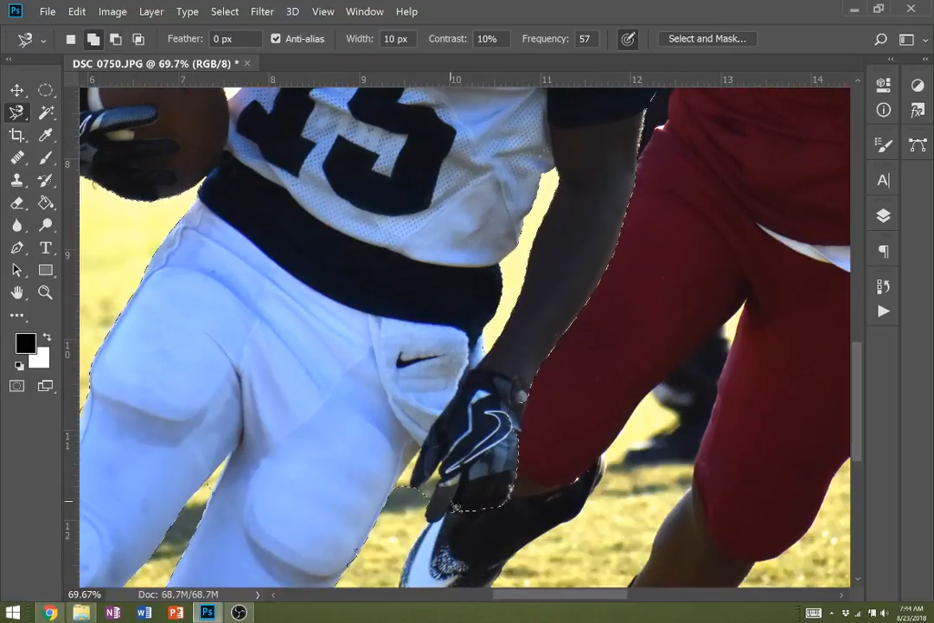
pyautogui.scroll(-1, 455, 506)
pyautogui.scroll(-1, 455, 506)
pyautogui.scroll(5, 441, 476)
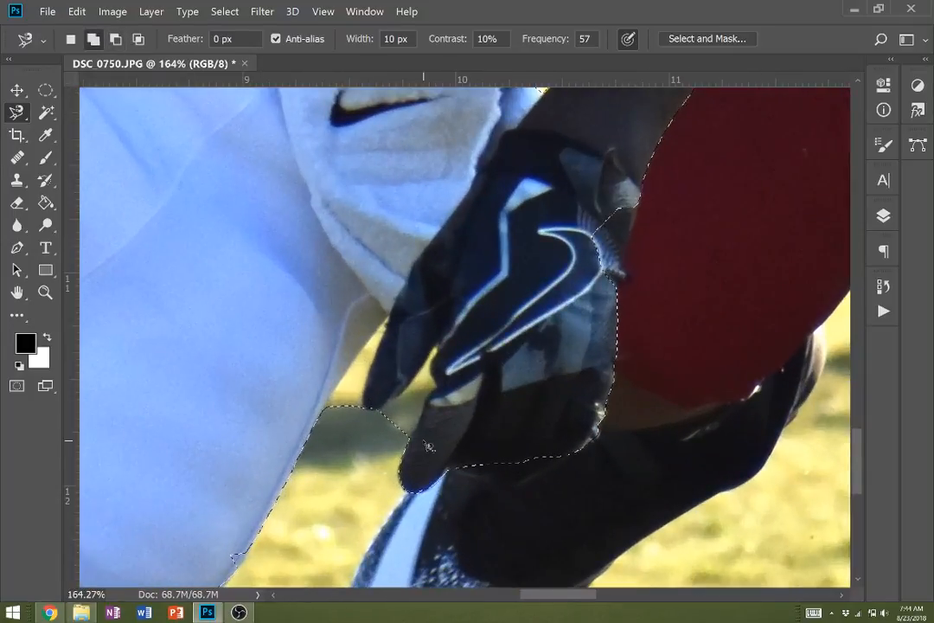
pyautogui.click(407, 443)
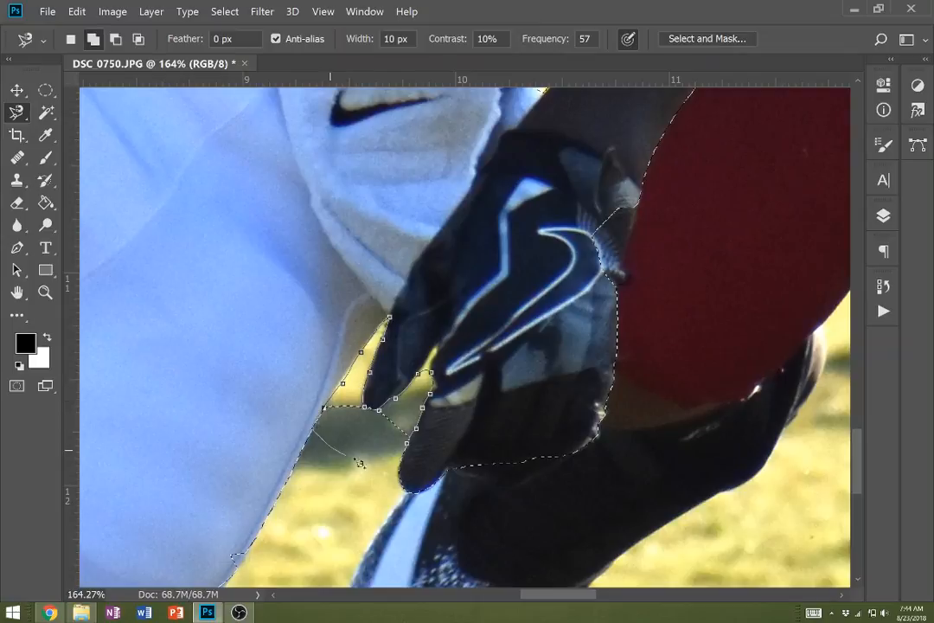
pyautogui.click(413, 451)
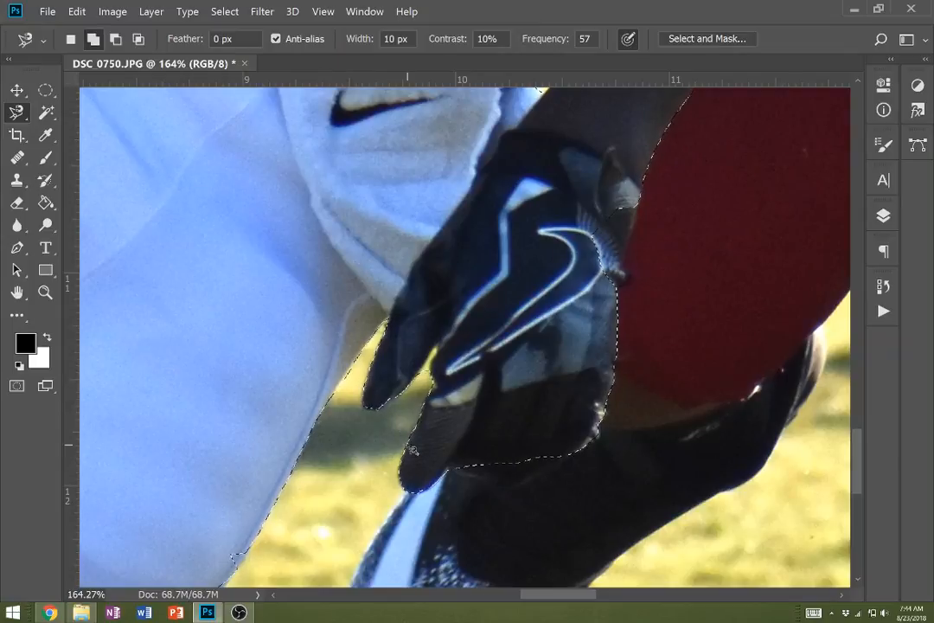
# - Switch to Quick Mask mode to show the background selection around the white-jersey player as a red overlay
pyautogui.scroll(-3, 410, 451)
pyautogui.scroll(-4, 407, 450)
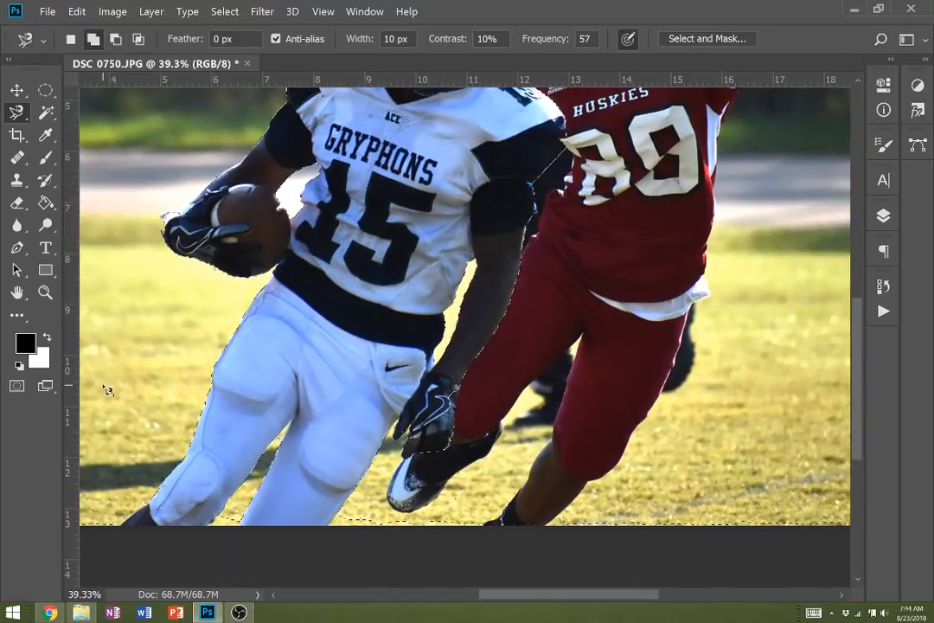
pyautogui.scroll(-2, 109, 389)
pyautogui.scroll(-1, 137, 411)
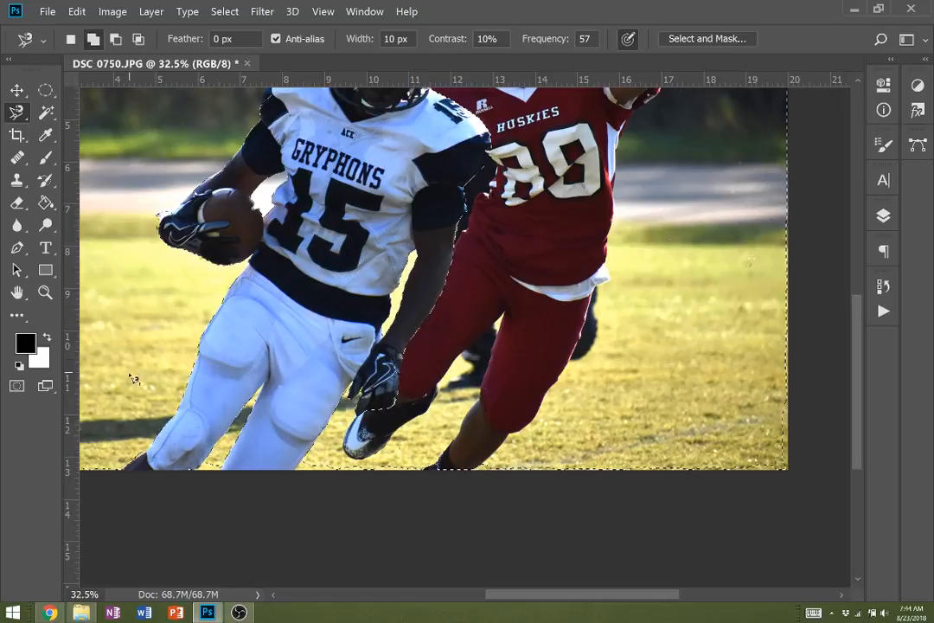
pyautogui.scroll(1, 132, 378)
pyautogui.scroll(-1, 134, 381)
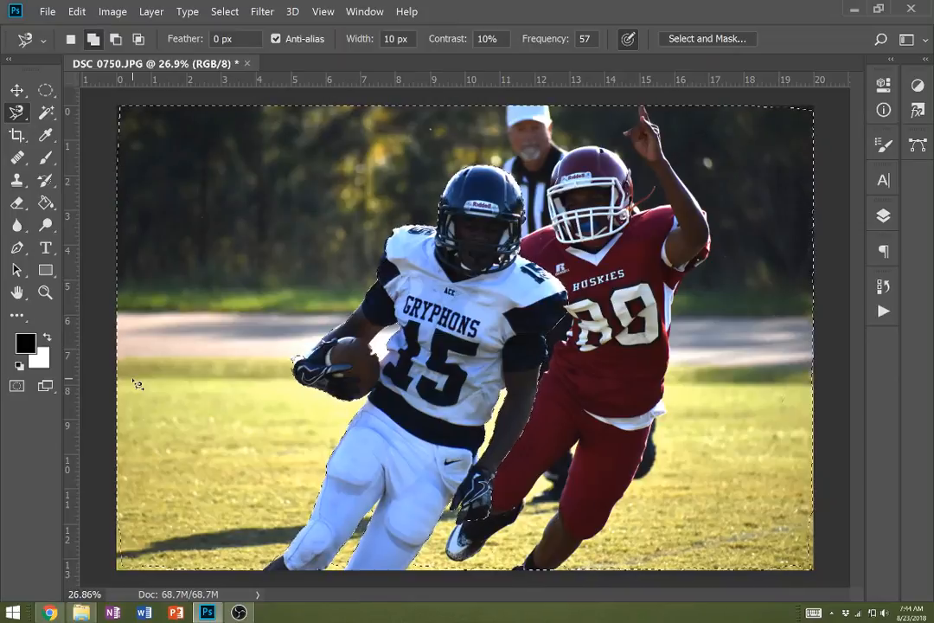
pyautogui.press('q')
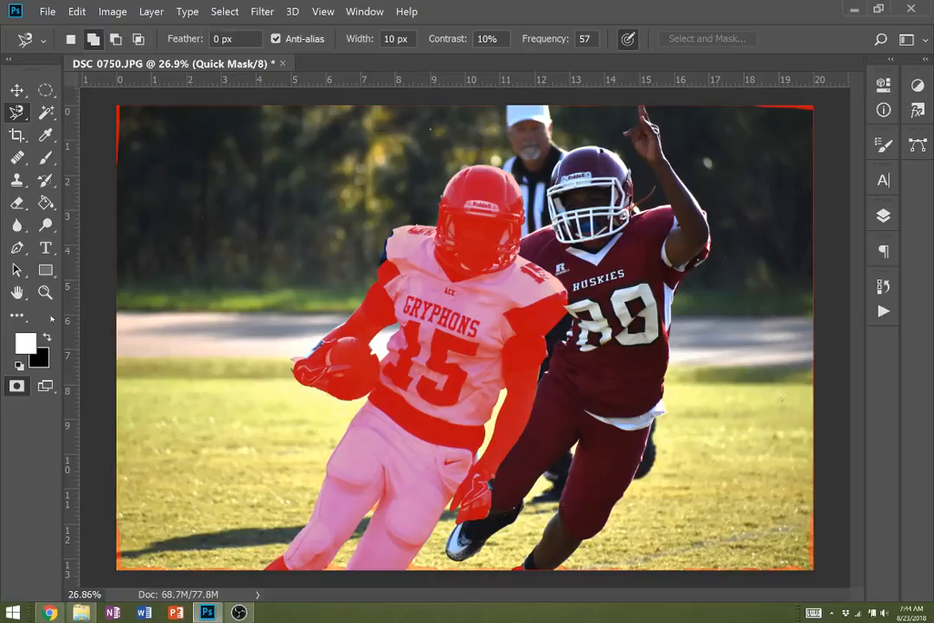
# - Try a wavy black 67 px brush stroke over the dark trees beside the players, and undo it
pyautogui.click(47, 337)
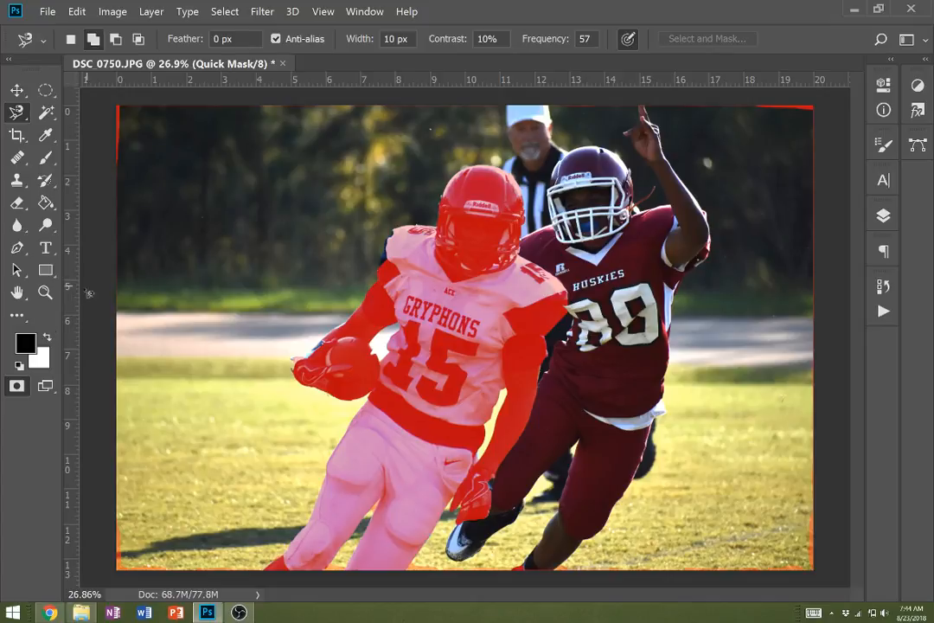
pyautogui.click(45, 161)
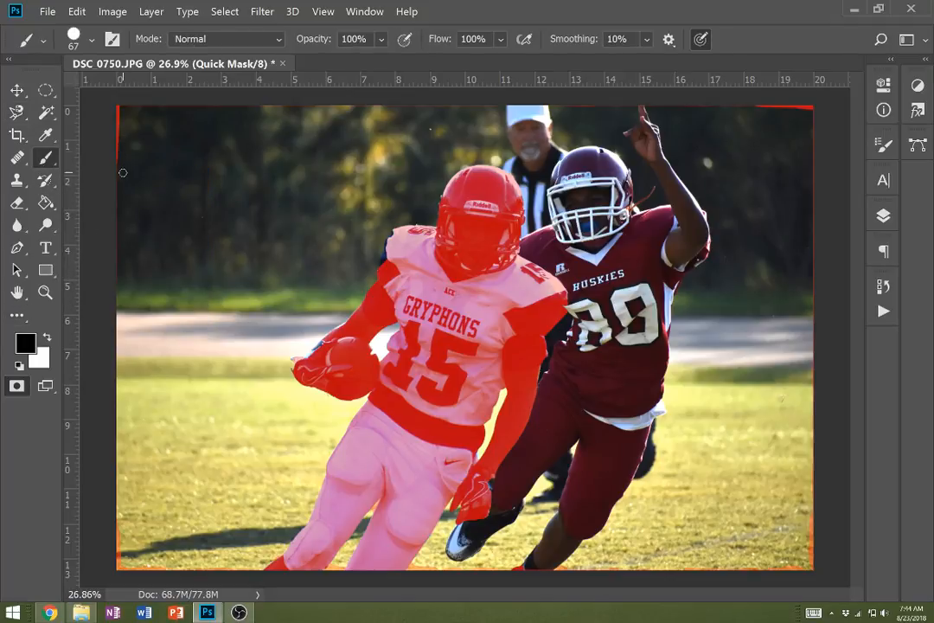
pyautogui.moveTo(151, 171)
pyautogui.mouseDown()
pyautogui.moveTo(169, 197)
pyautogui.moveTo(199, 196)
pyautogui.moveTo(206, 176)
pyautogui.moveTo(225, 183)
pyautogui.moveTo(228, 202)
pyautogui.moveTo(190, 237)
pyautogui.moveTo(197, 260)
pyautogui.moveTo(256, 245)
pyautogui.mouseUp()
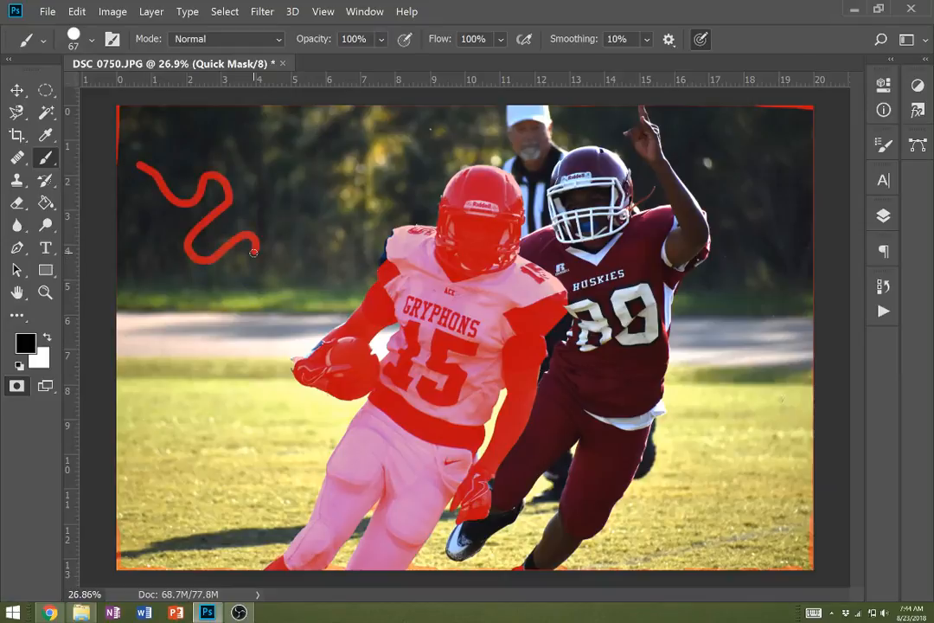
pyautogui.hotkey('ctrl', 'z')
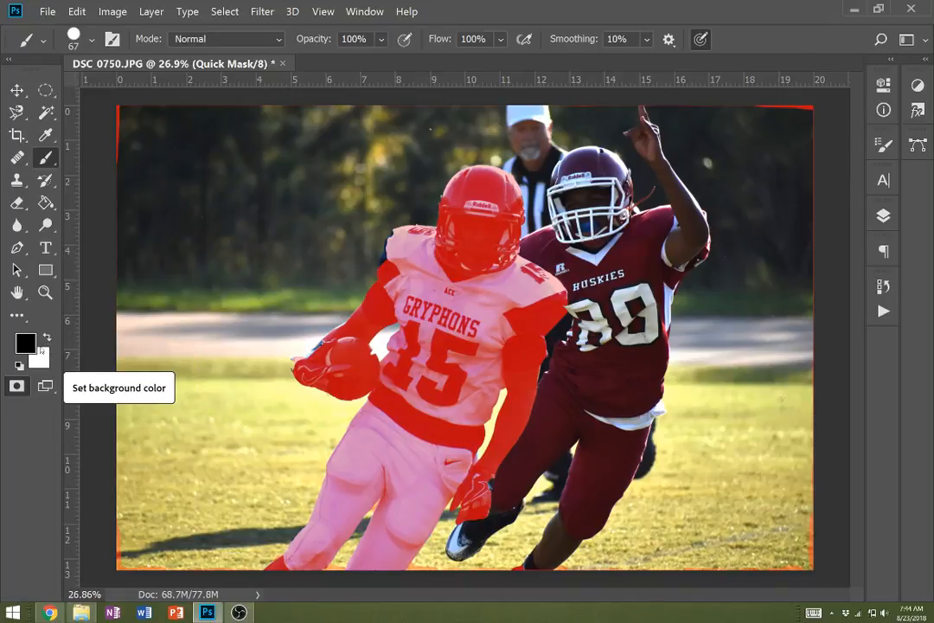
# - Try red c30000 as the background color
pyautogui.click(39, 356)
pyautogui.click(693, 266)
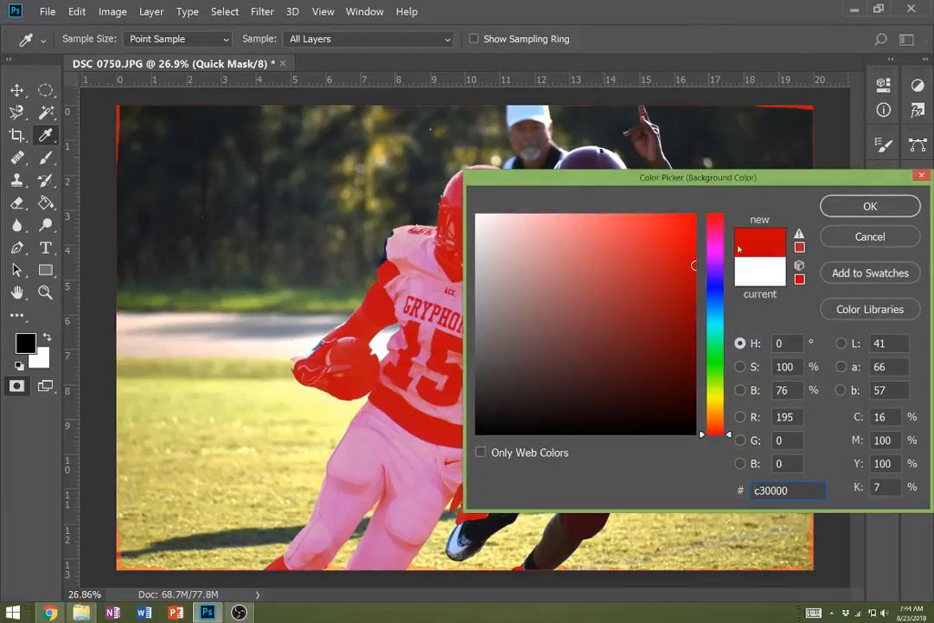
pyautogui.click(866, 204)
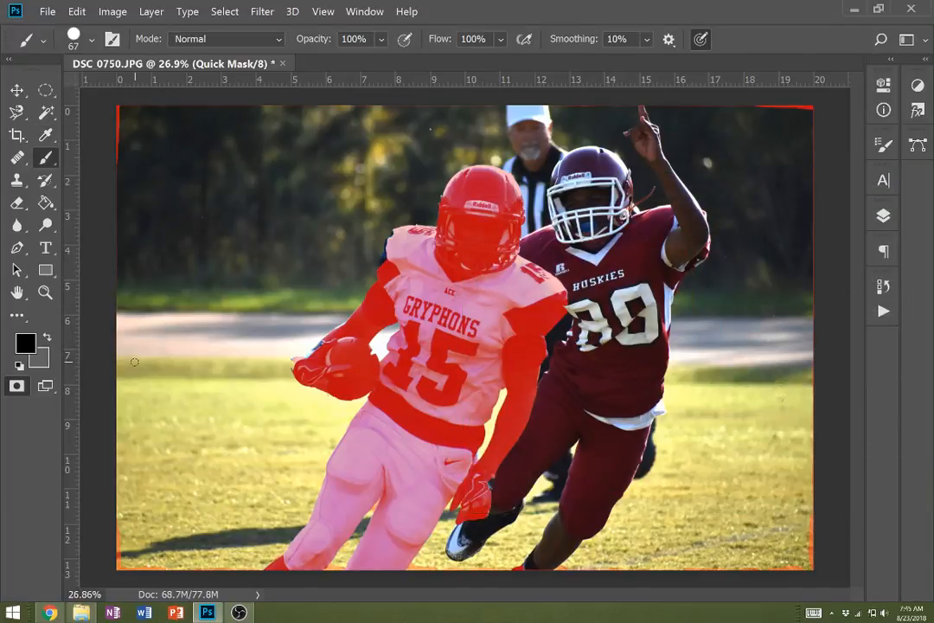
# - Restore the default colors with white in front, and paint the stray mask off the photo's left edge, enlarging the brush to 150 px
pyautogui.press('d')
pyautogui.press('x')
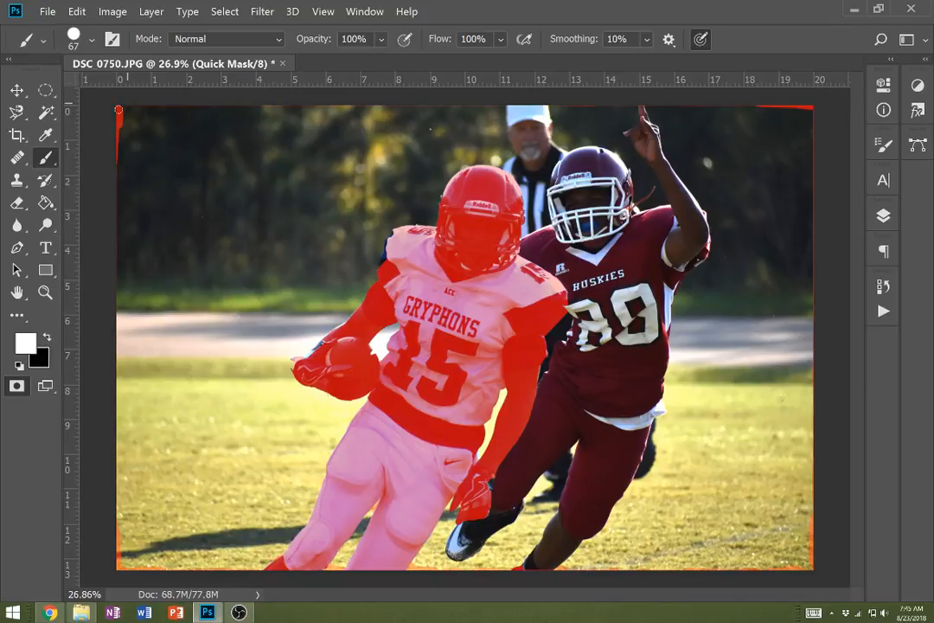
pyautogui.moveTo(119, 110); pyautogui.dragTo(120, 111)
pyautogui.press(']')
pyautogui.press(']')
pyautogui.press(']')
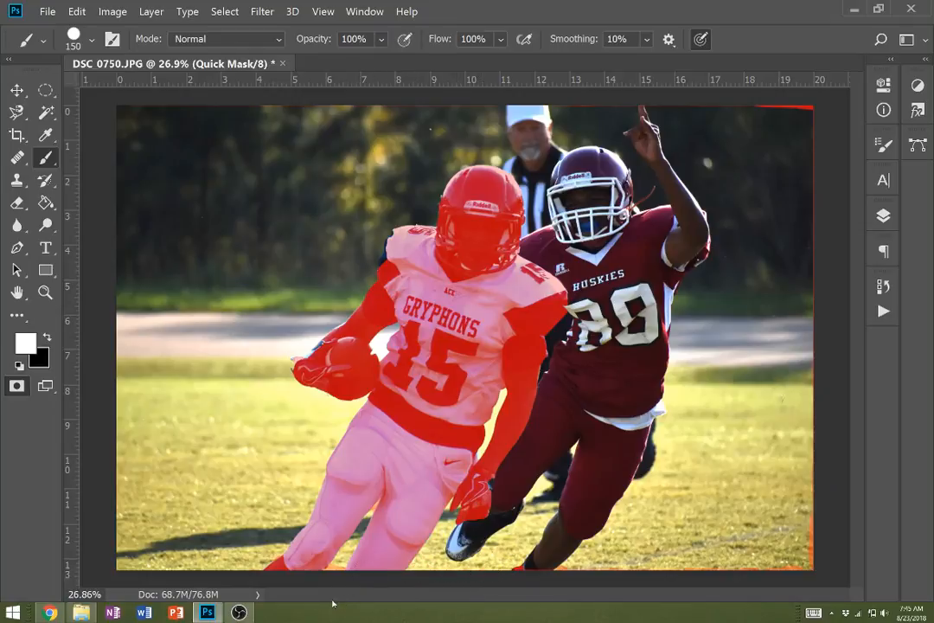
# - Paint white over the stray mask at the photo's bottom edge, between the ball carrier's legs and around the red-jersey player's foot
pyautogui.press('z')
pyautogui.click(335, 565)
pyautogui.click(337, 563)
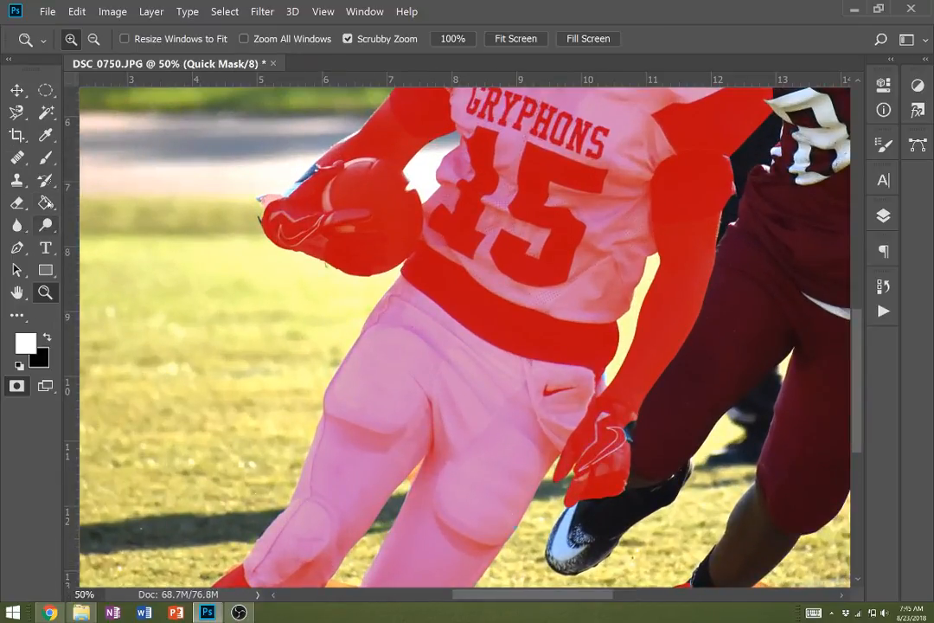
pyautogui.click(46, 157)
pyautogui.click(78, 38)
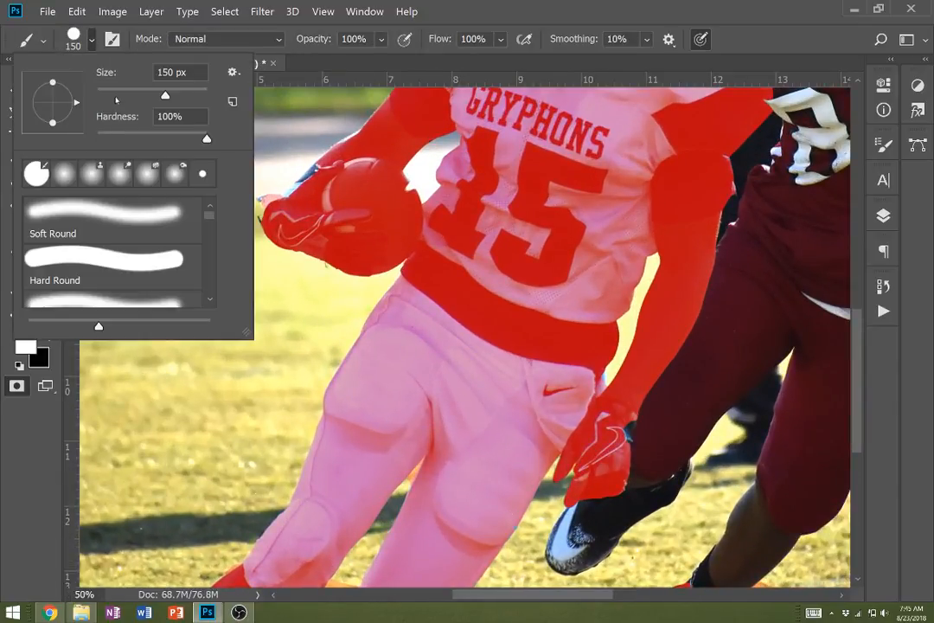
pyautogui.scroll(-4, 315, 411)
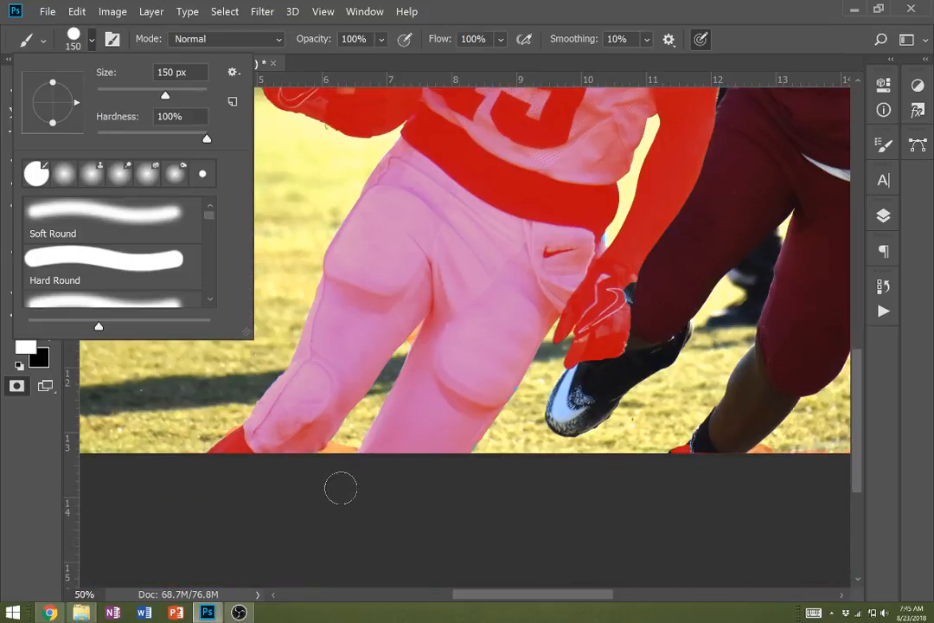
pyautogui.click(338, 457)
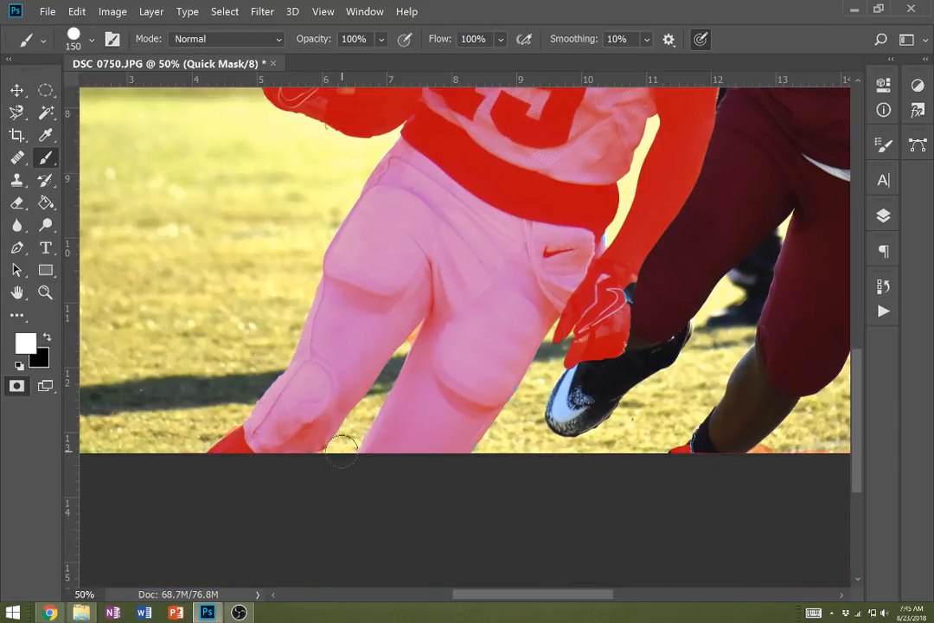
pyautogui.moveTo(657, 459)
pyautogui.mouseDown()
pyautogui.moveTo(738, 442)
pyautogui.moveTo(808, 447)
pyautogui.moveTo(778, 445)
pyautogui.mouseUp()
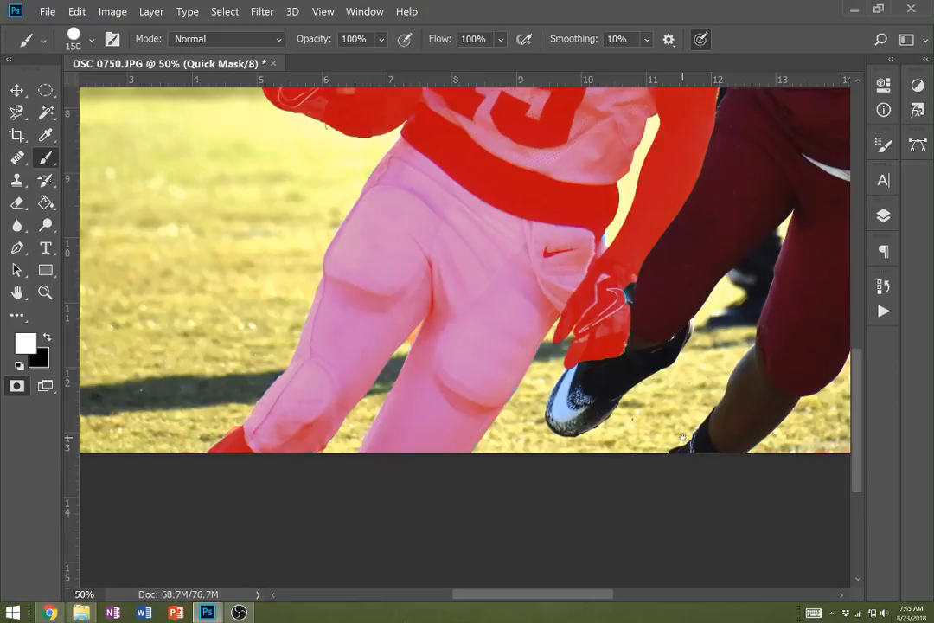
# - Paint the stray mask off the photo's bottom-right corner and up its right edge with the 150 px white brush
pyautogui.hscroll(15, 682, 437)
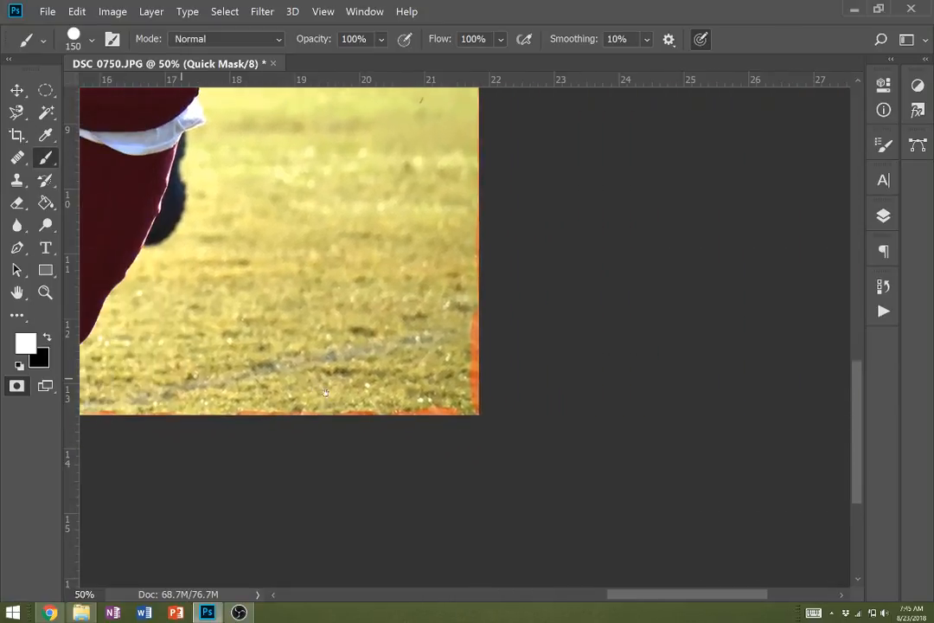
pyautogui.hscroll(-5, 326, 393)
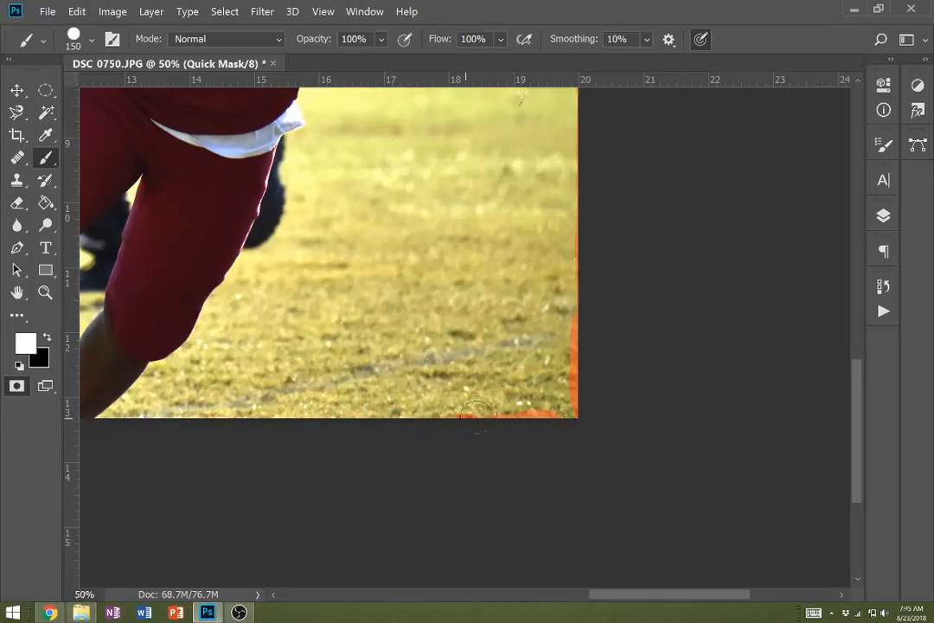
pyautogui.moveTo(474, 408)
pyautogui.mouseDown()
pyautogui.moveTo(562, 415)
pyautogui.moveTo(573, 277)
pyautogui.mouseUp()
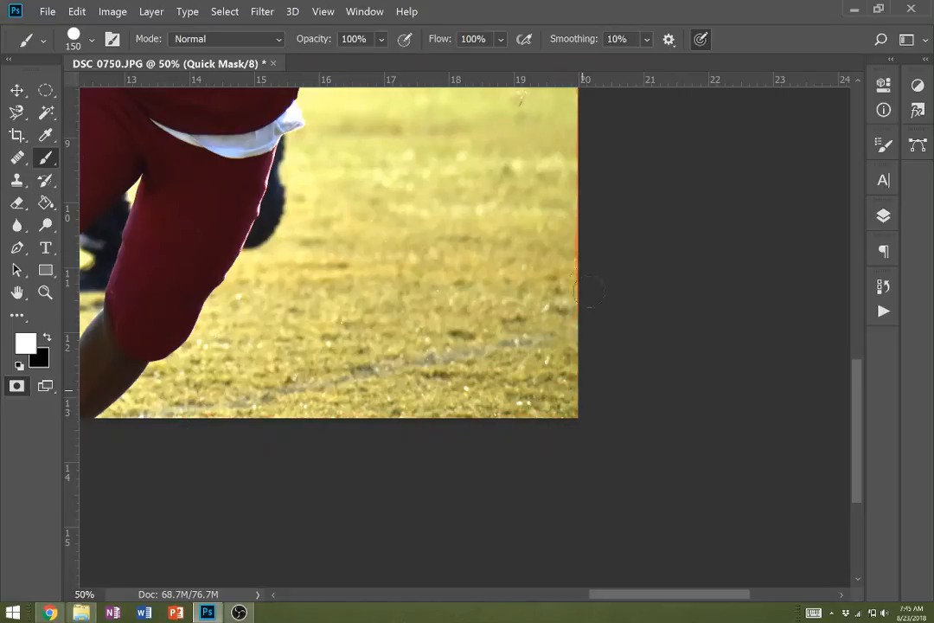
pyautogui.scroll(3, 559, 385)
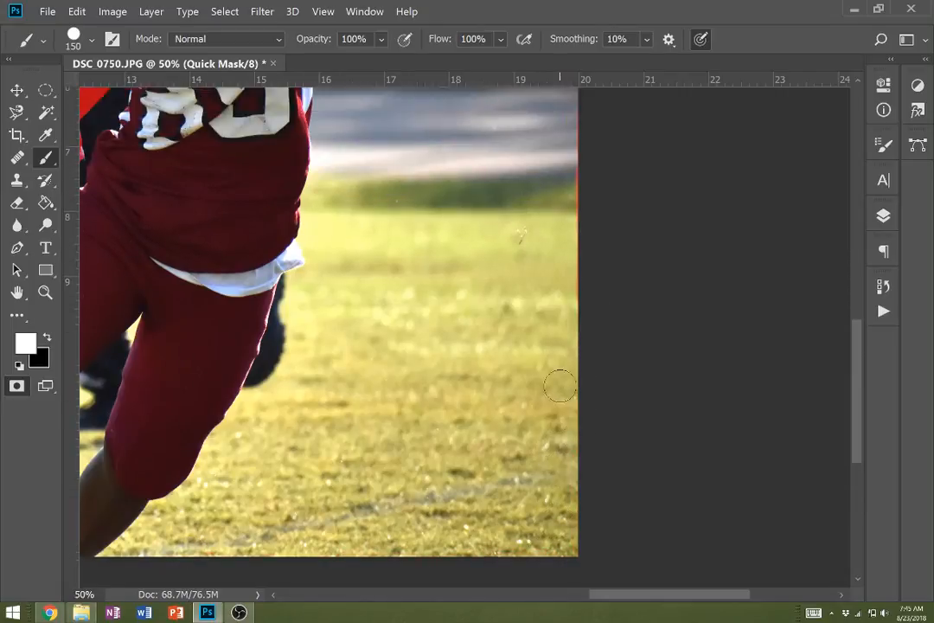
pyautogui.scroll(2, 560, 385)
pyautogui.scroll(2, 554, 361)
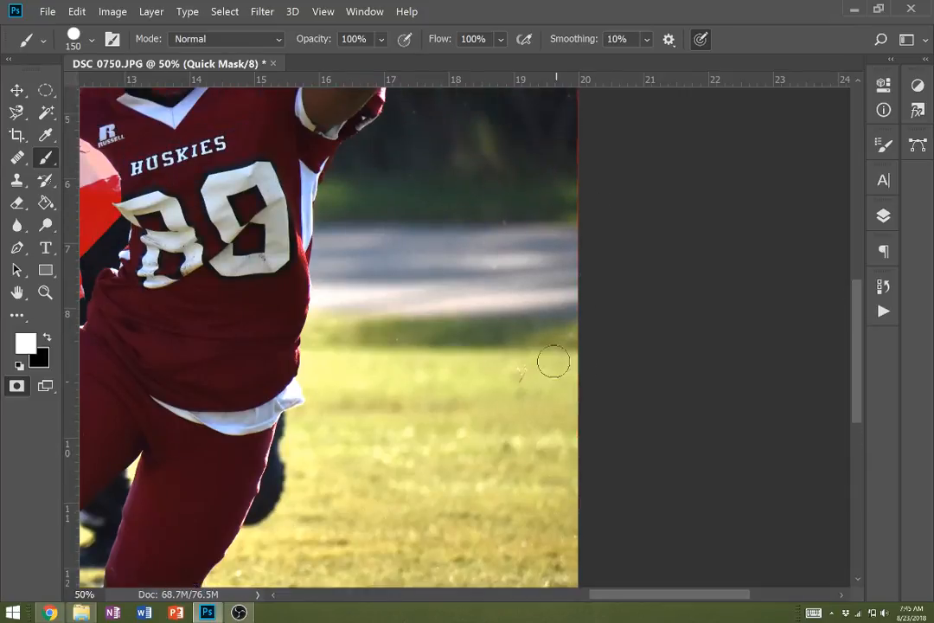
pyautogui.scroll(4, 553, 362)
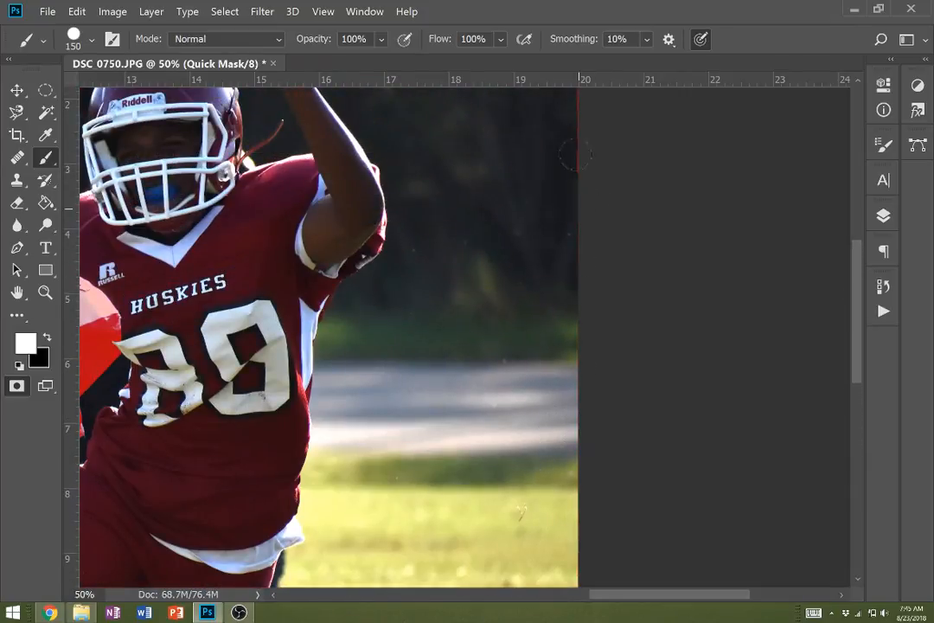
pyautogui.scroll(4, 573, 154)
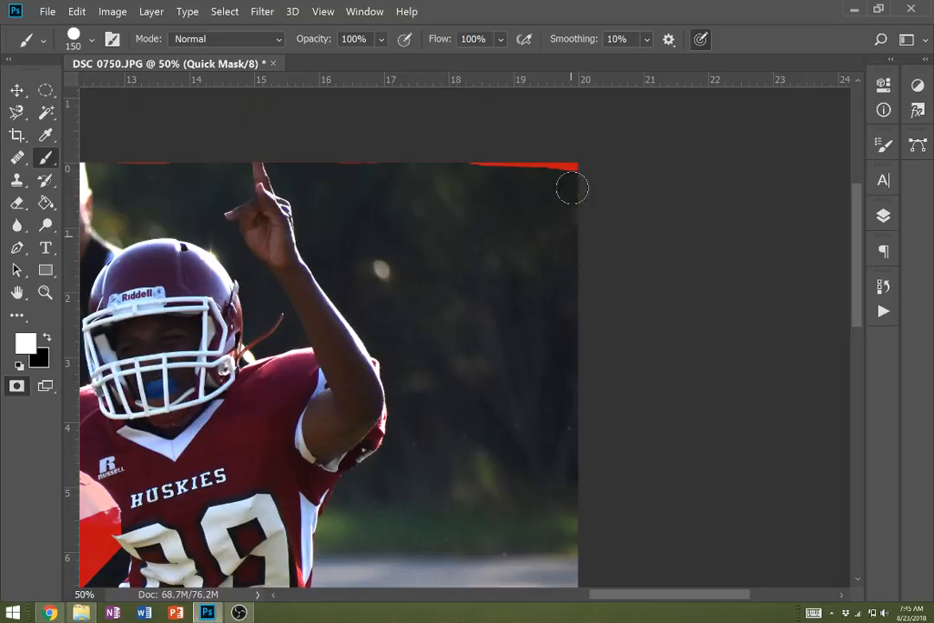
# - Paint the stray mask strips off the photo's top edge with white, from the right corner across to the left
pyautogui.moveTo(572, 188)
pyautogui.mouseDown()
pyautogui.moveTo(471, 153)
pyautogui.moveTo(501, 164)
pyautogui.moveTo(421, 153)
pyautogui.moveTo(224, 156)
pyautogui.mouseUp()
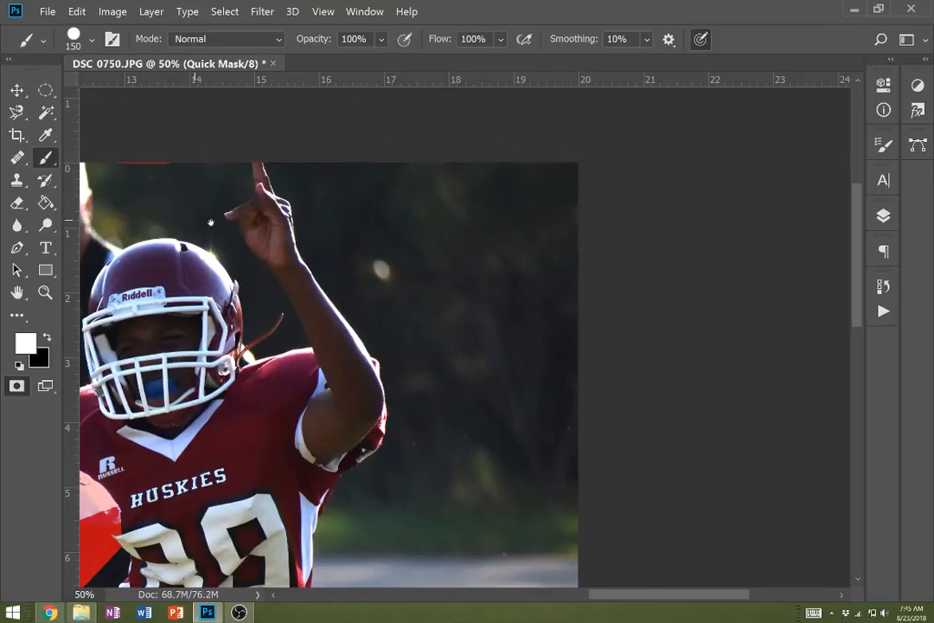
pyautogui.moveTo(210, 222); pyautogui.dragTo(595, 326)
pyautogui.moveTo(705, 278)
pyautogui.mouseDown()
pyautogui.moveTo(492, 259)
pyautogui.moveTo(201, 255)
pyautogui.moveTo(169, 265)
pyautogui.mouseUp()
pyautogui.moveTo(155, 344)
pyautogui.mouseDown()
pyautogui.moveTo(392, 355)
pyautogui.moveTo(625, 327)
pyautogui.moveTo(673, 348)
pyautogui.moveTo(553, 340)
pyautogui.moveTo(565, 327)
pyautogui.moveTo(497, 324)
pyautogui.moveTo(538, 319)
pyautogui.mouseUp()
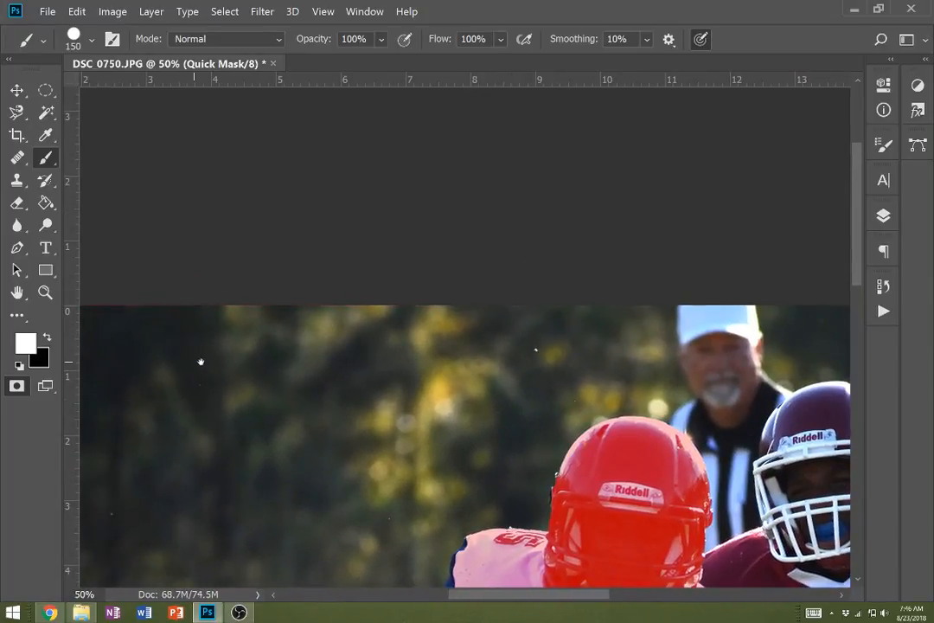
pyautogui.moveTo(200, 362); pyautogui.dragTo(471, 392)
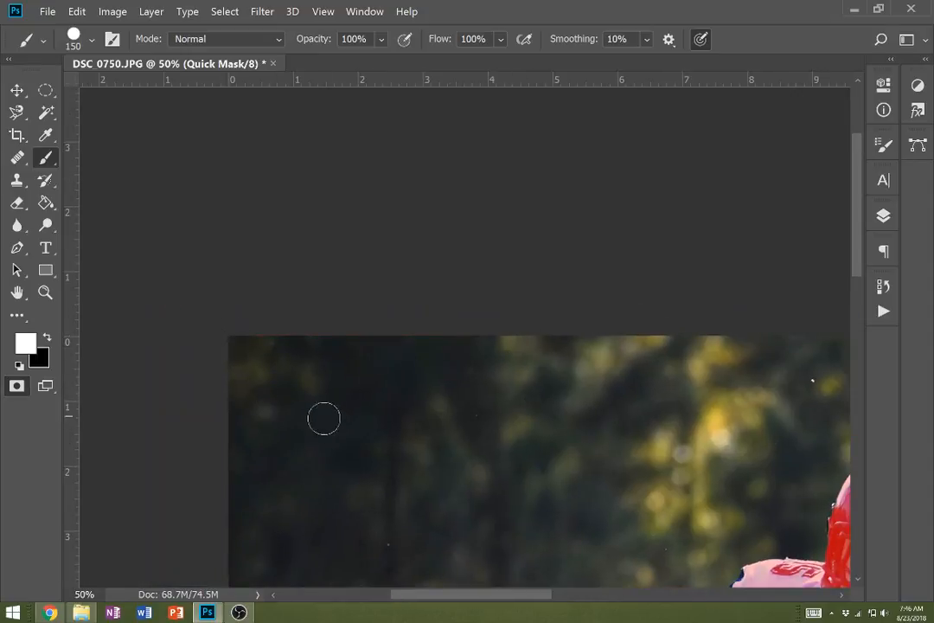
pyautogui.scroll(-2, 337, 428)
pyautogui.scroll(-3, 406, 470)
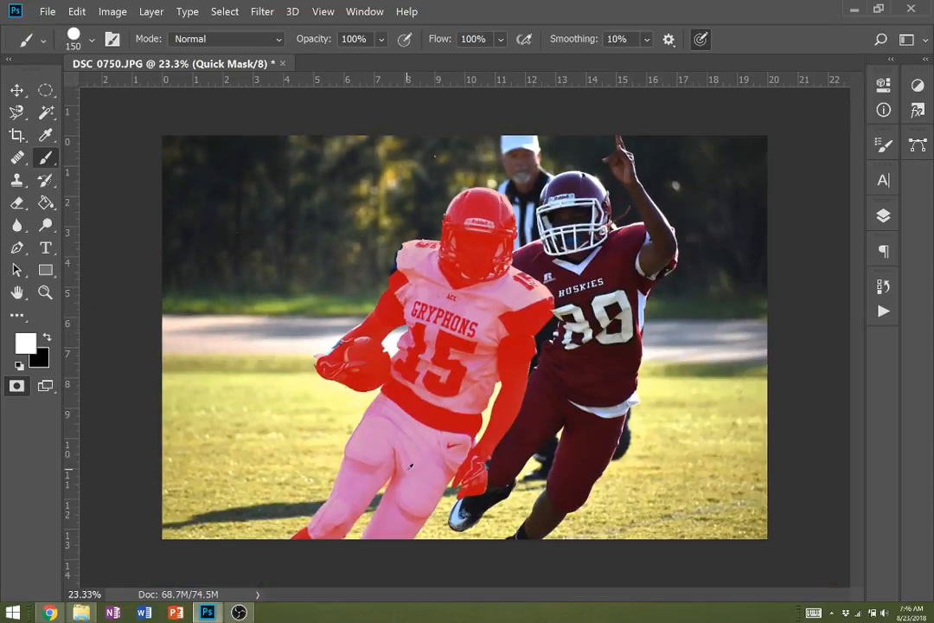
# - Reduce the brush to 50 px and mask the dark sleeve edge behind the ball carrier's shoulder with black
pyautogui.scroll(5, 423, 277)
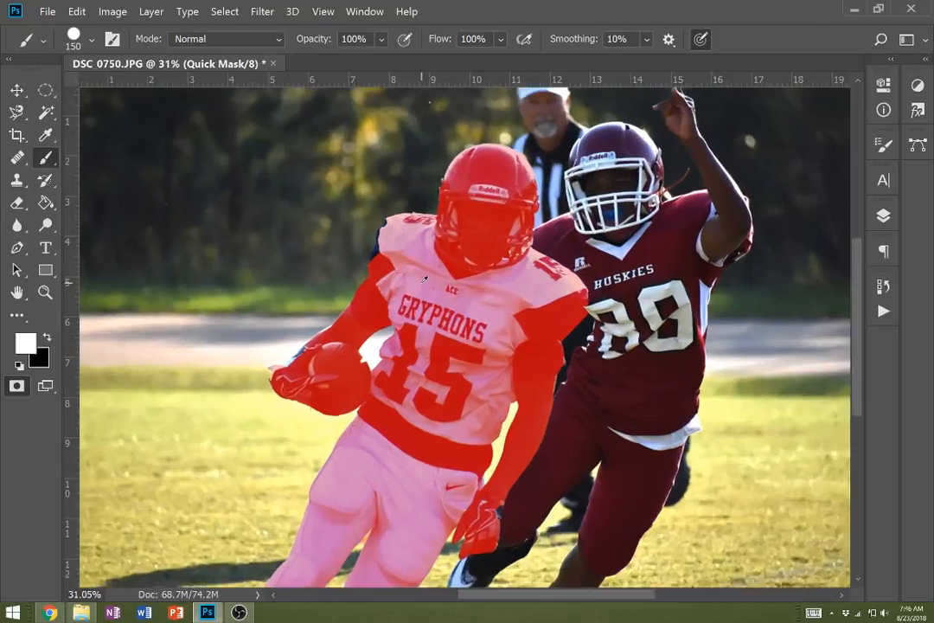
pyautogui.scroll(2, 419, 296)
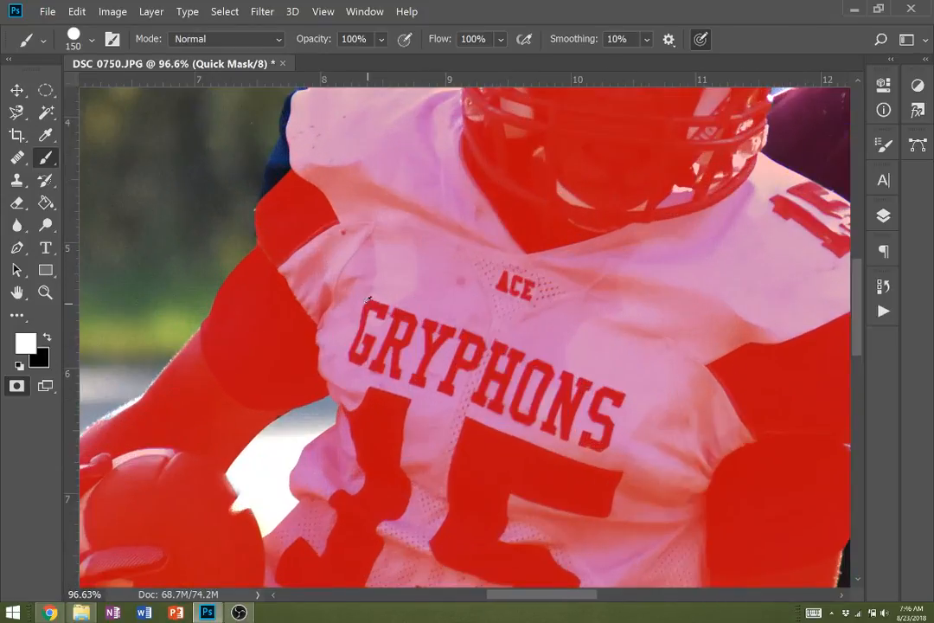
pyautogui.press('[')
pyautogui.press('[')
pyautogui.press('[')
pyautogui.press('[')
pyautogui.press('[')
pyautogui.press('[')
pyautogui.press('[')
pyautogui.moveTo(271, 196)
pyautogui.mouseDown()
pyautogui.moveTo(271, 187)
pyautogui.moveTo(300, 213)
pyautogui.moveTo(265, 209)
pyautogui.moveTo(281, 188)
pyautogui.moveTo(273, 194)
pyautogui.moveTo(288, 149)
pyautogui.mouseUp()
pyautogui.press('x')
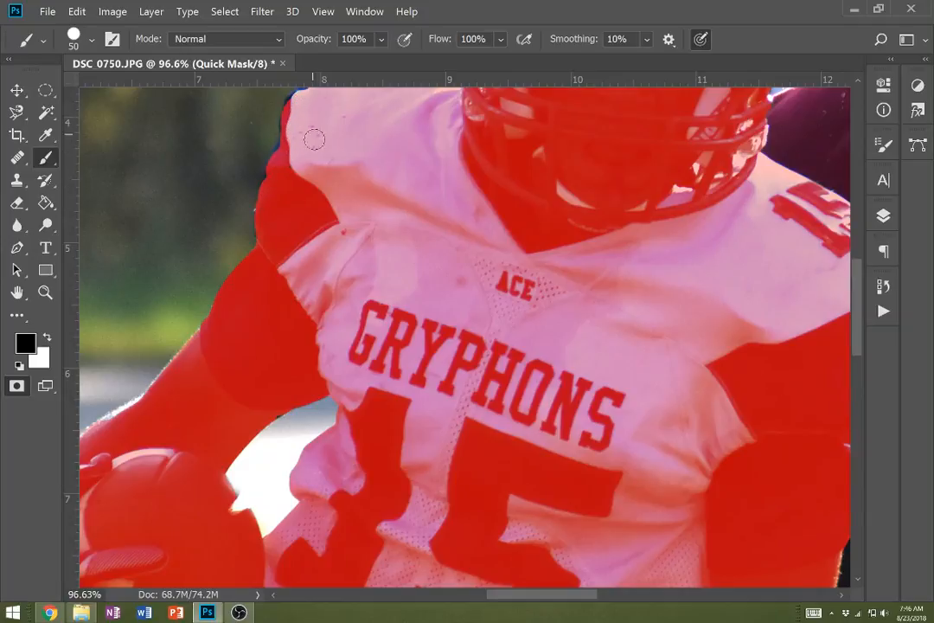
# - Extend the black mask up along the dark outer edge to the top of the ball carrier's shoulder
pyautogui.scroll(3, 318, 197)
pyautogui.press('super')
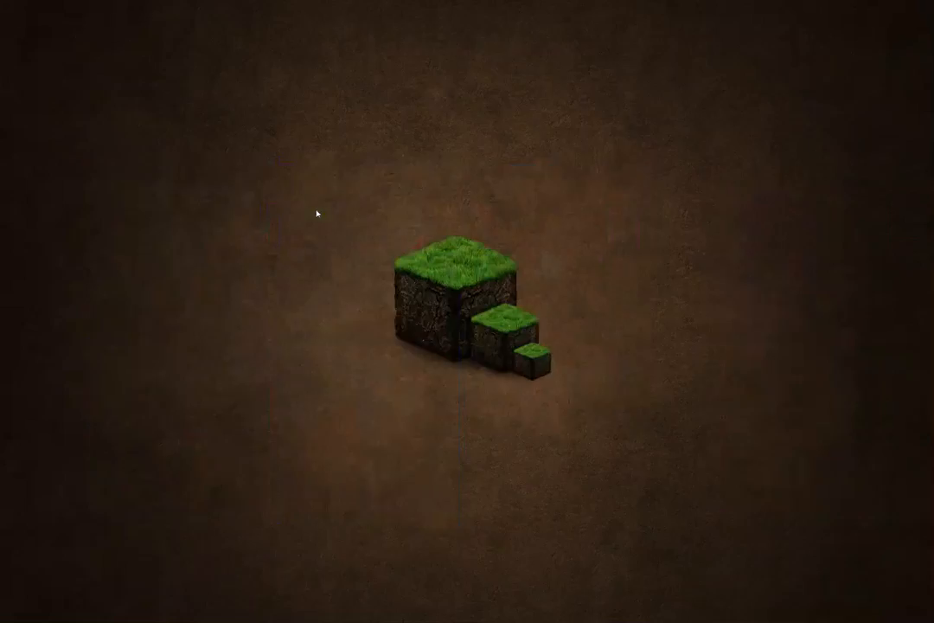
pyautogui.press('super')
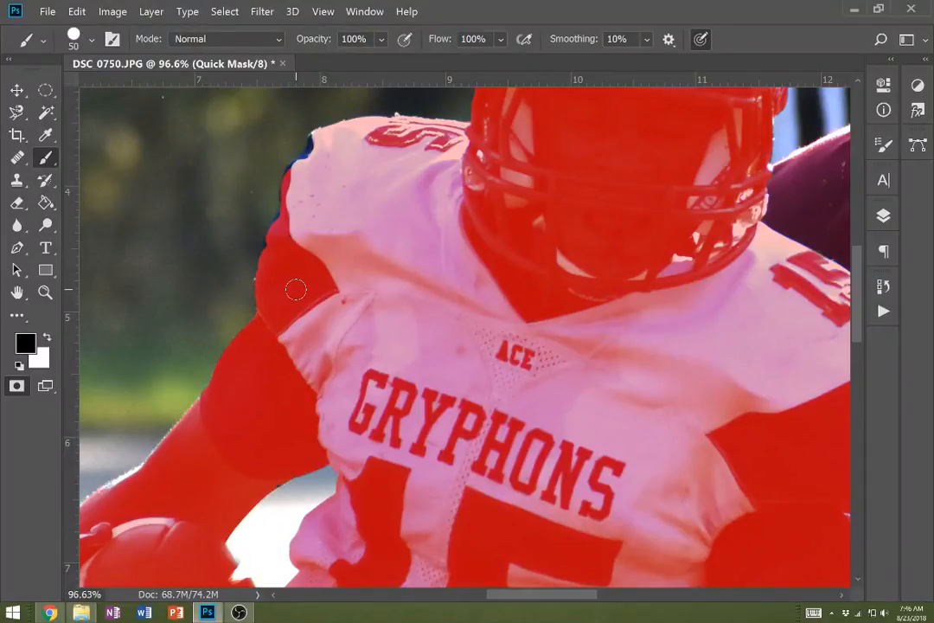
pyautogui.scroll(2, 299, 285)
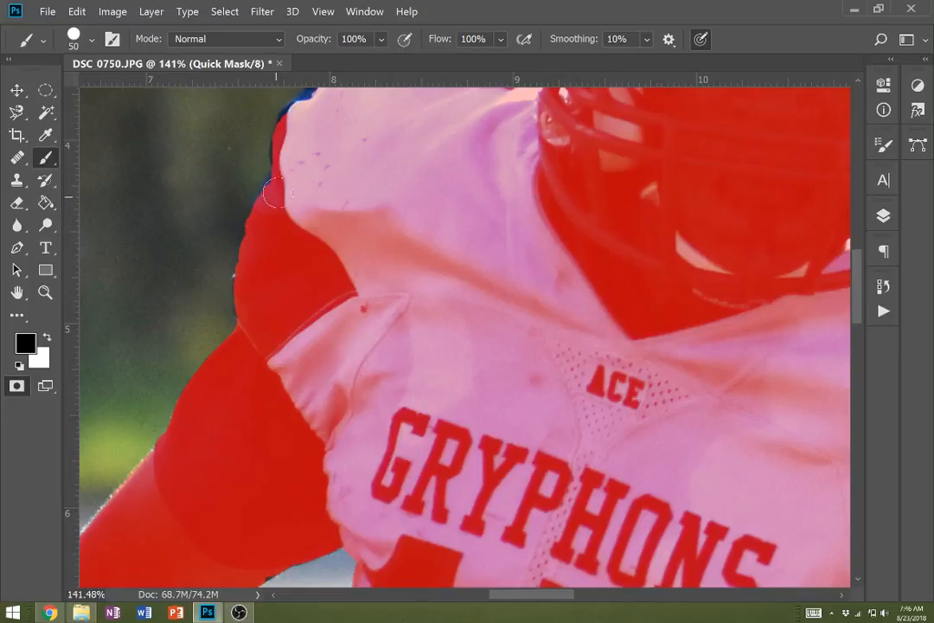
pyautogui.scroll(5, 313, 182)
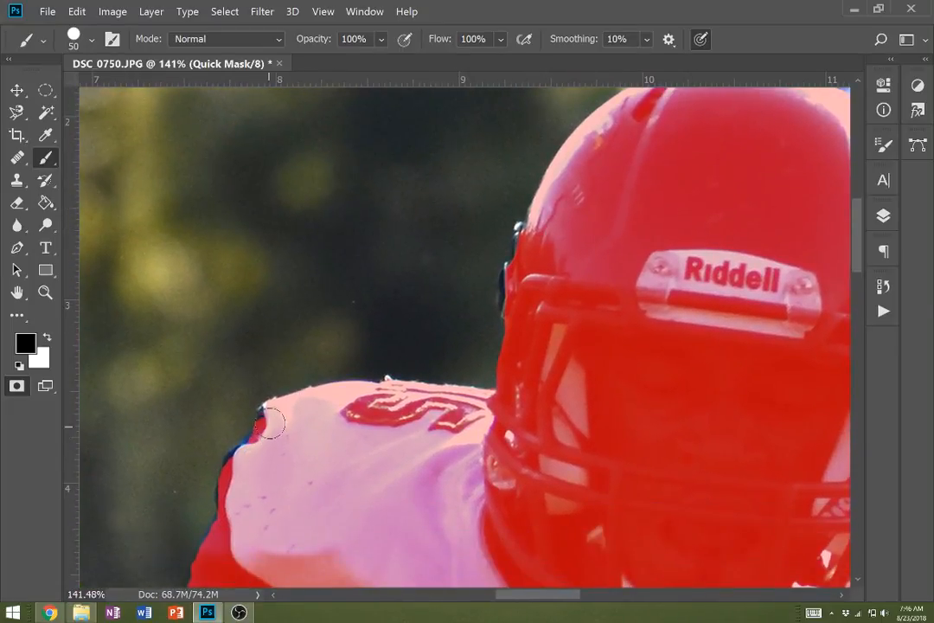
pyautogui.moveTo(267, 423)
pyautogui.mouseDown()
pyautogui.moveTo(227, 471)
pyautogui.moveTo(233, 481)
pyautogui.mouseUp()
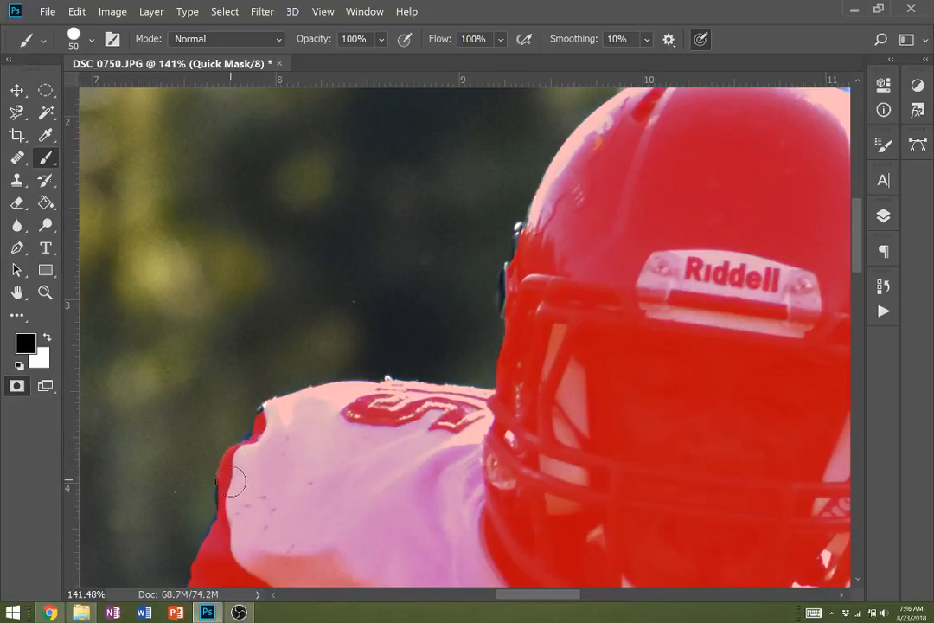
# - Mask the unmasked dark edge on the left side of the ball carrier's helmet with black, reducing the brush to 15 px
pyautogui.moveTo(516, 415)
pyautogui.mouseDown()
pyautogui.moveTo(491, 430)
pyautogui.moveTo(410, 582)
pyautogui.mouseUp()
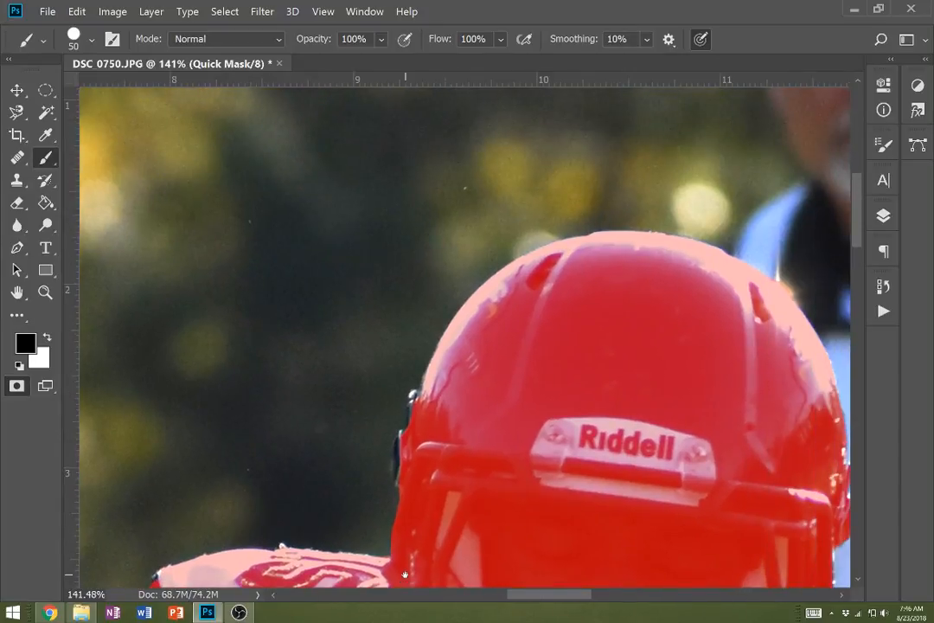
pyautogui.moveTo(400, 489)
pyautogui.mouseDown()
pyautogui.moveTo(405, 458)
pyautogui.moveTo(427, 422)
pyautogui.mouseUp()
pyautogui.press('[')
pyautogui.press('[')
pyautogui.press('[')
pyautogui.press('[')
pyautogui.press('[')
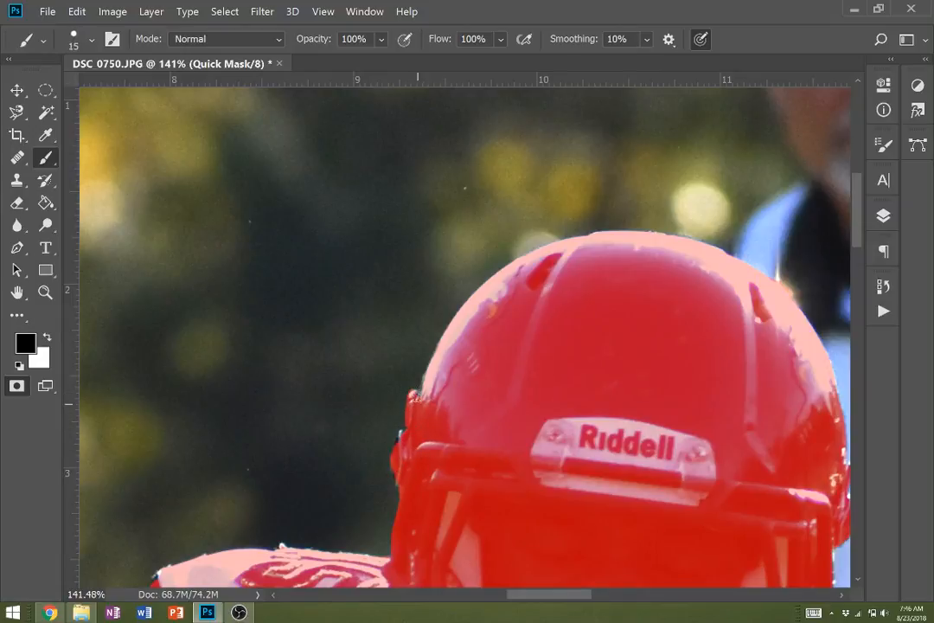
# - Touch up the mask along the ball carrier's shoulder and sleeve edge with the 15 px black brush
pyautogui.moveTo(366, 473); pyautogui.dragTo(446, 274)
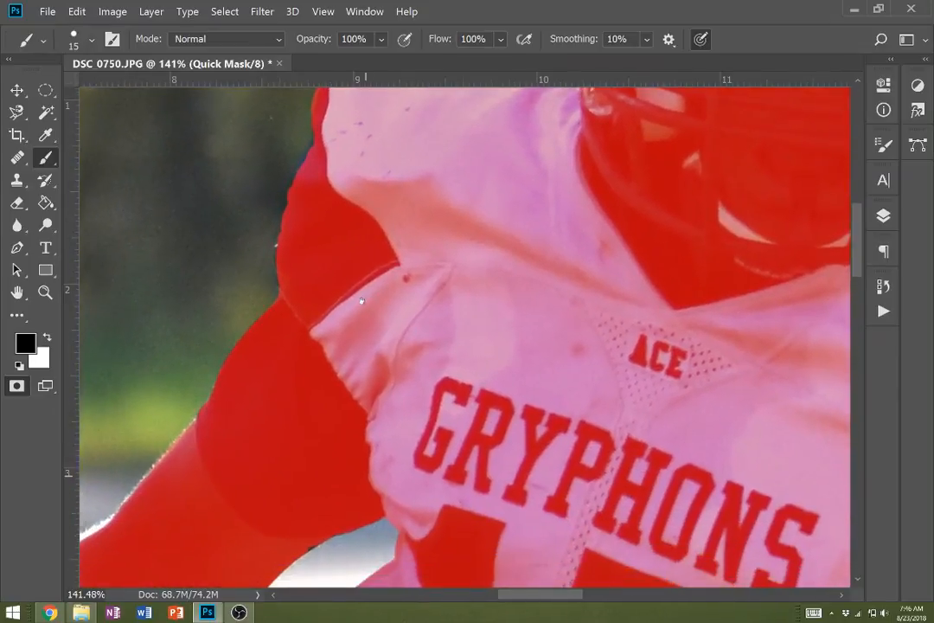
pyautogui.moveTo(373, 260); pyautogui.dragTo(310, 538)
pyautogui.moveTo(314, 439); pyautogui.dragTo(366, 206)
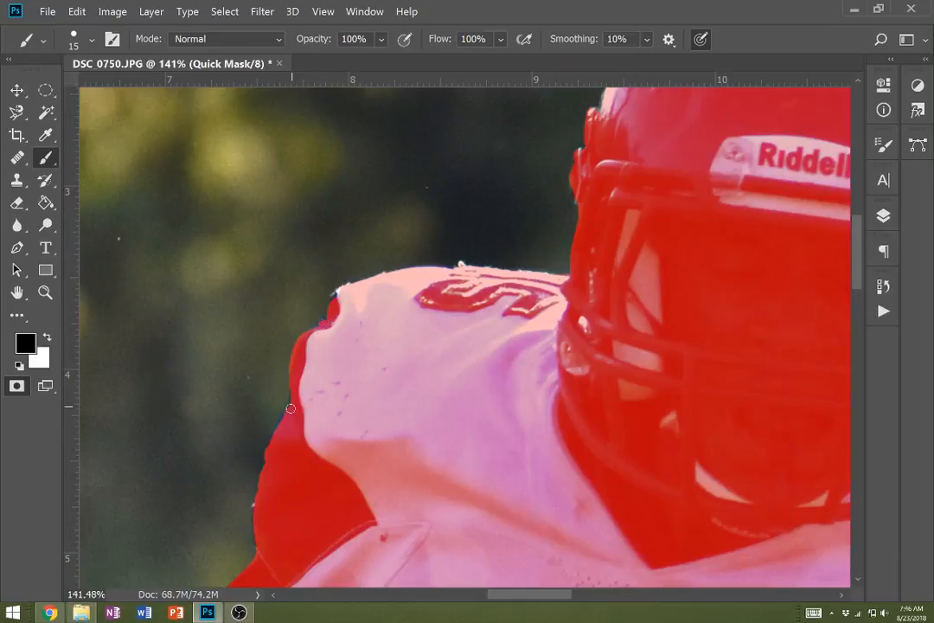
pyautogui.moveTo(287, 464)
pyautogui.mouseDown()
pyautogui.moveTo(359, 313)
pyautogui.moveTo(350, 359)
pyautogui.moveTo(441, 440)
pyautogui.mouseUp()
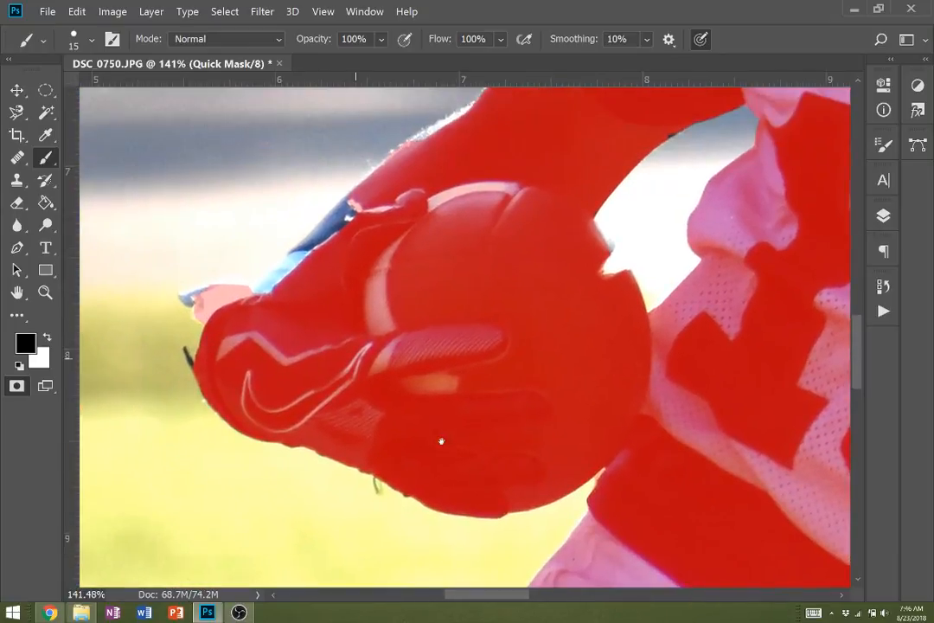
# - Enlarge the brush to 45 px and mask the unmasked blue wrist edge above the ball carrier's glove with black
pyautogui.press(']')
pyautogui.press(']')
pyautogui.press(']')
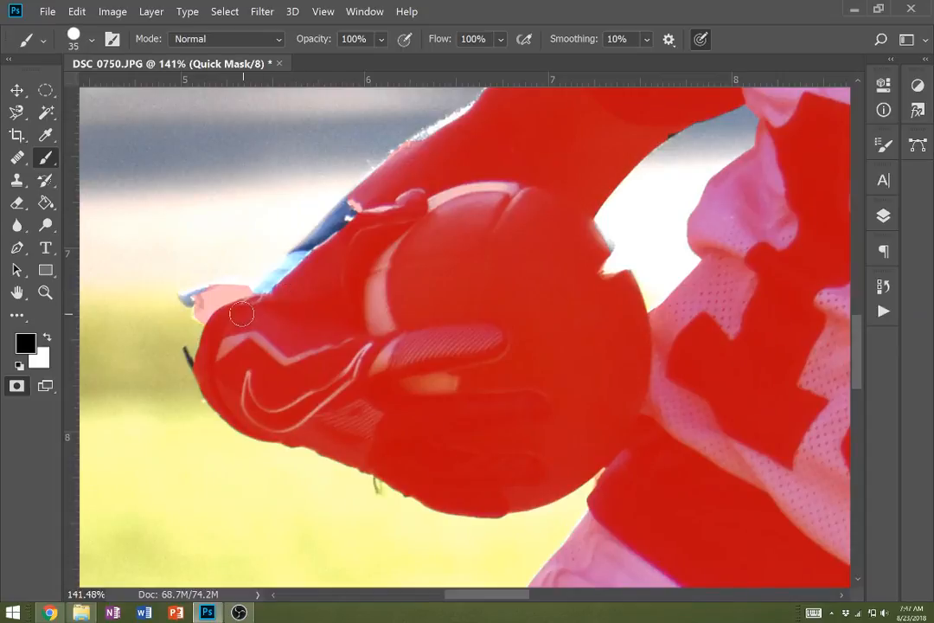
pyautogui.moveTo(241, 309)
pyautogui.mouseDown()
pyautogui.moveTo(290, 285)
pyautogui.moveTo(296, 278)
pyautogui.moveTo(271, 294)
pyautogui.moveTo(360, 213)
pyautogui.mouseUp()
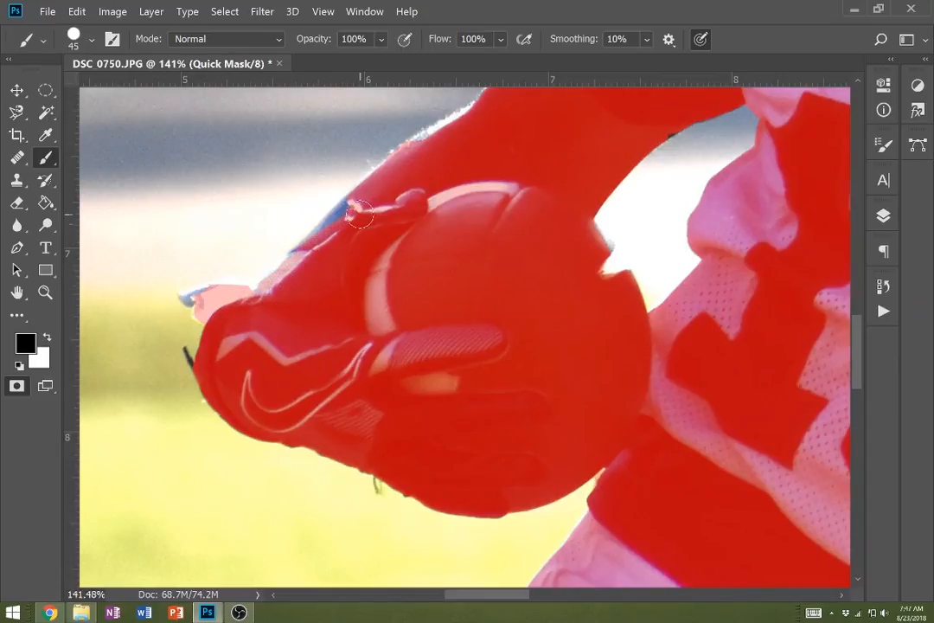
pyautogui.moveTo(310, 251); pyautogui.dragTo(351, 211)
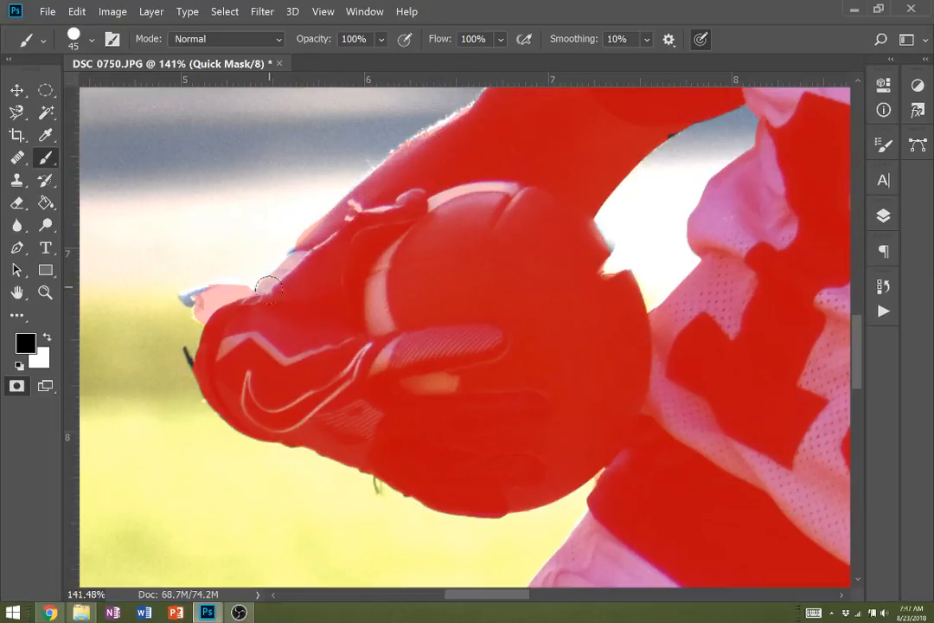
# - Reduce the brush to 15 px and mask the blue tip protruding from the outer end of the ball carrier's glove
pyautogui.press('[')
pyautogui.press('[')
pyautogui.press('[')
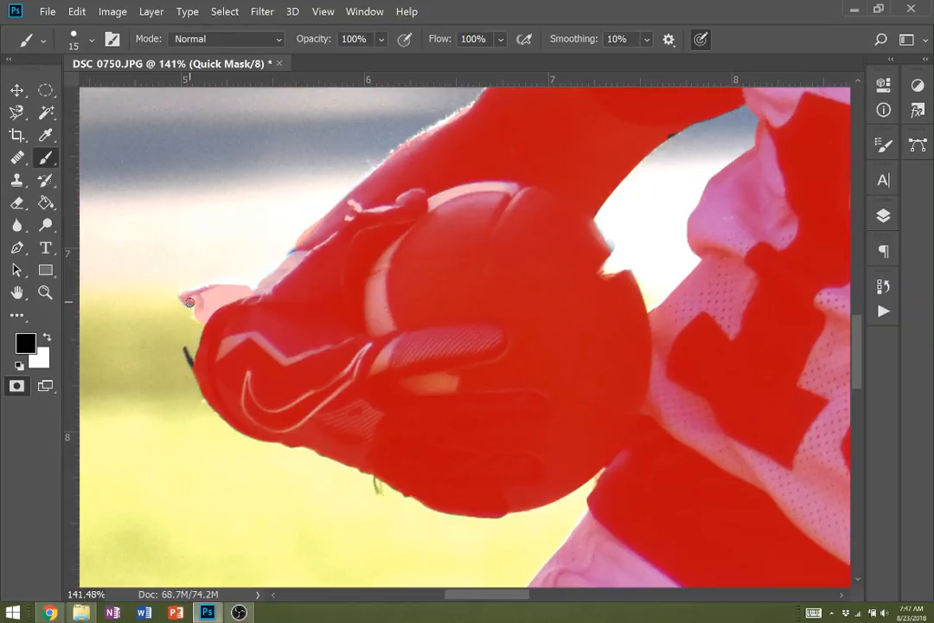
# - Check the mask around the lower glove and over the whole figure, and exit Quick Mask to load it as a selection
pyautogui.scroll(-10, 322, 391)
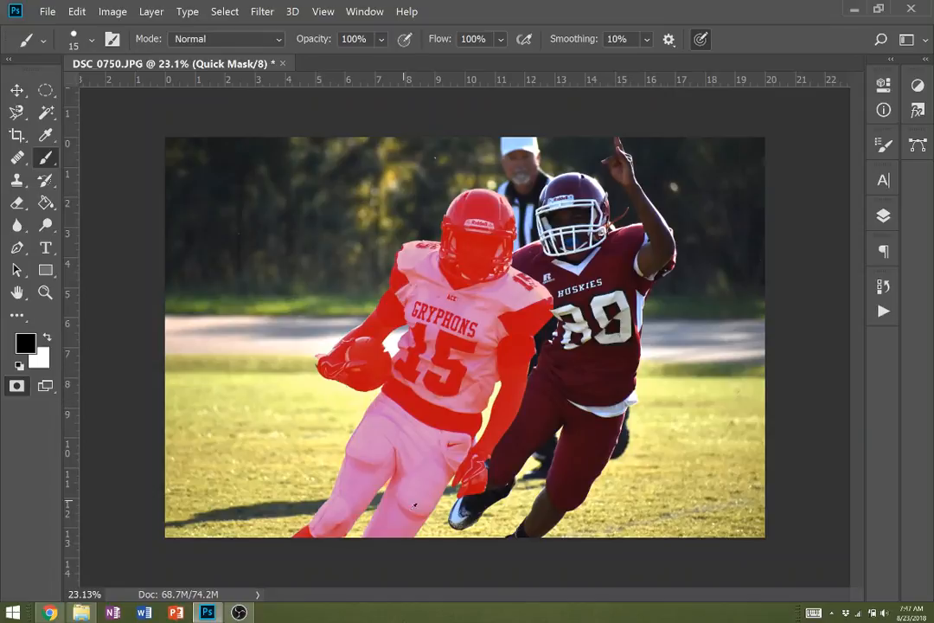
pyautogui.scroll(4, 480, 468)
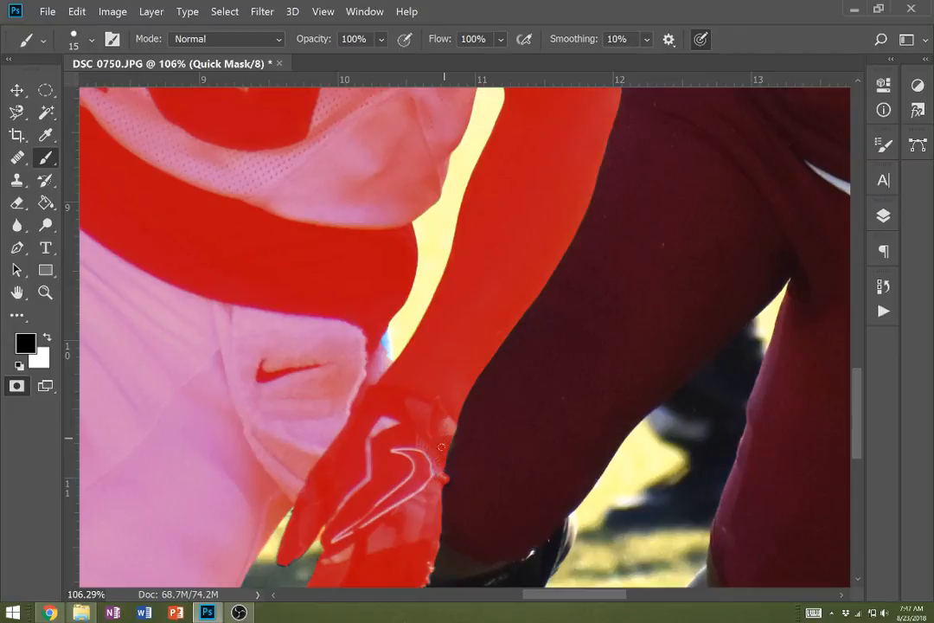
pyautogui.scroll(-4, 428, 489)
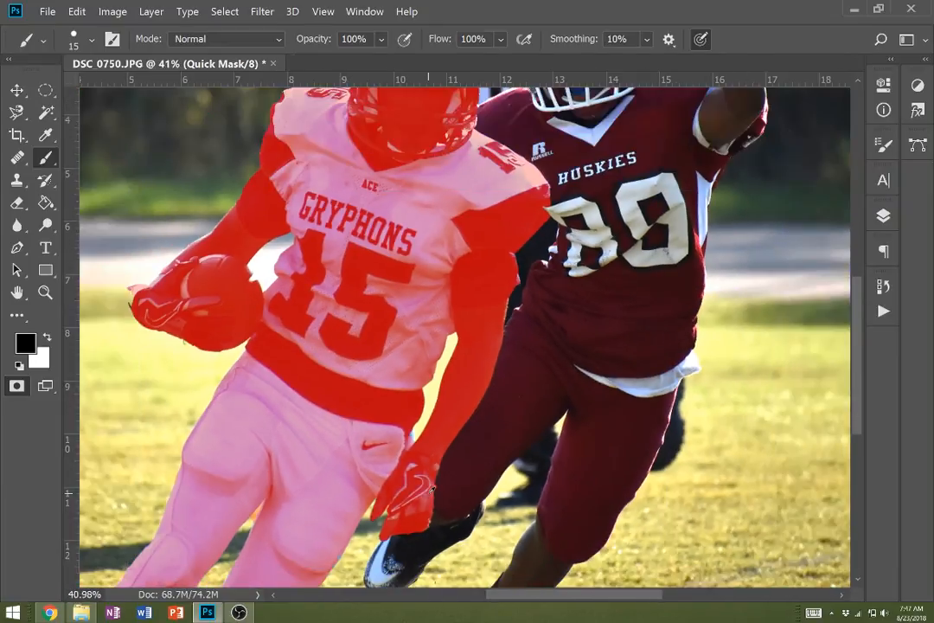
pyautogui.scroll(-1, 431, 489)
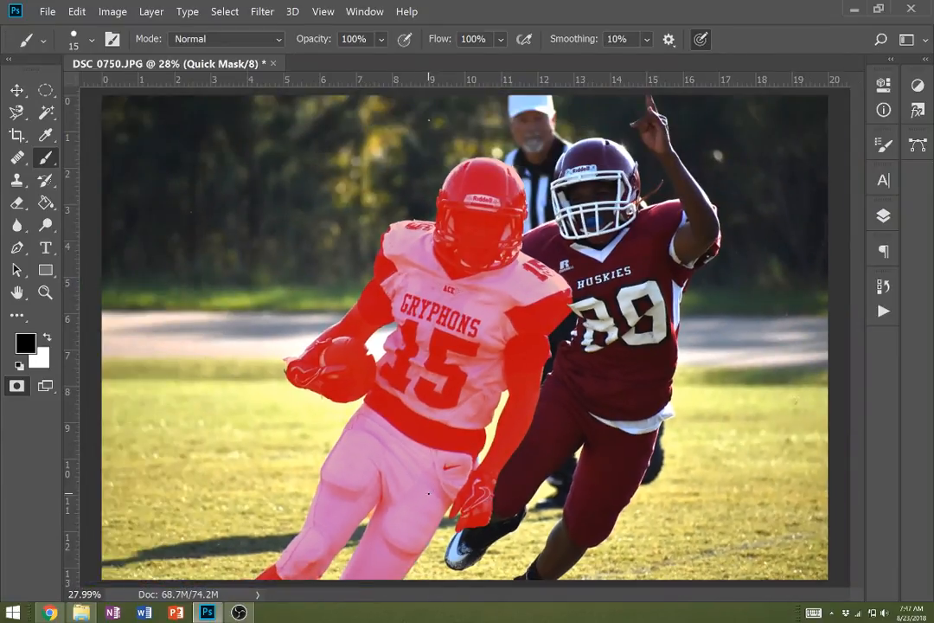
pyautogui.press('q')
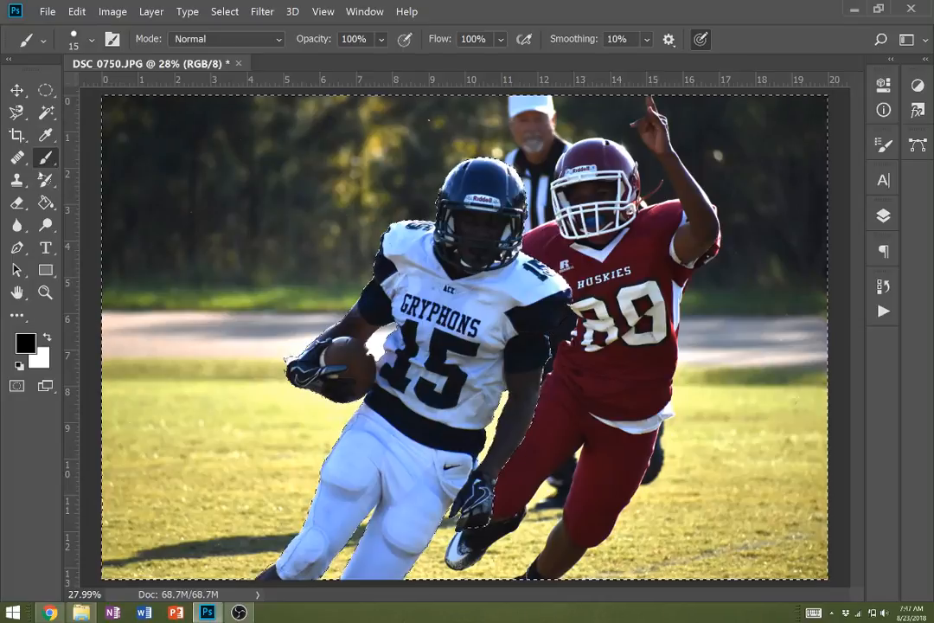
# - Set the foreground color to red, ff0000
pyautogui.click(25, 344)
pyautogui.write('ff0000')
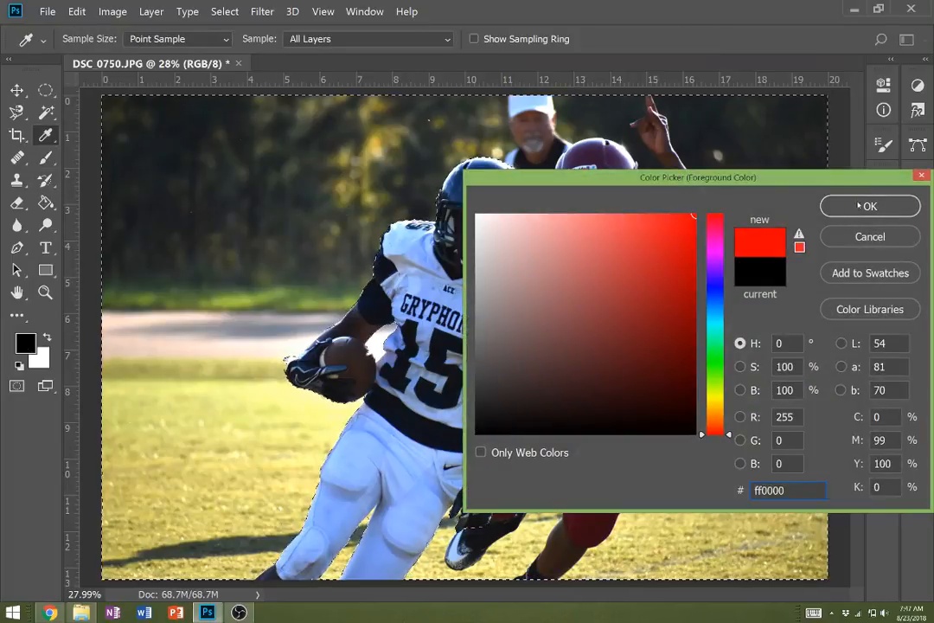
pyautogui.click(861, 205)
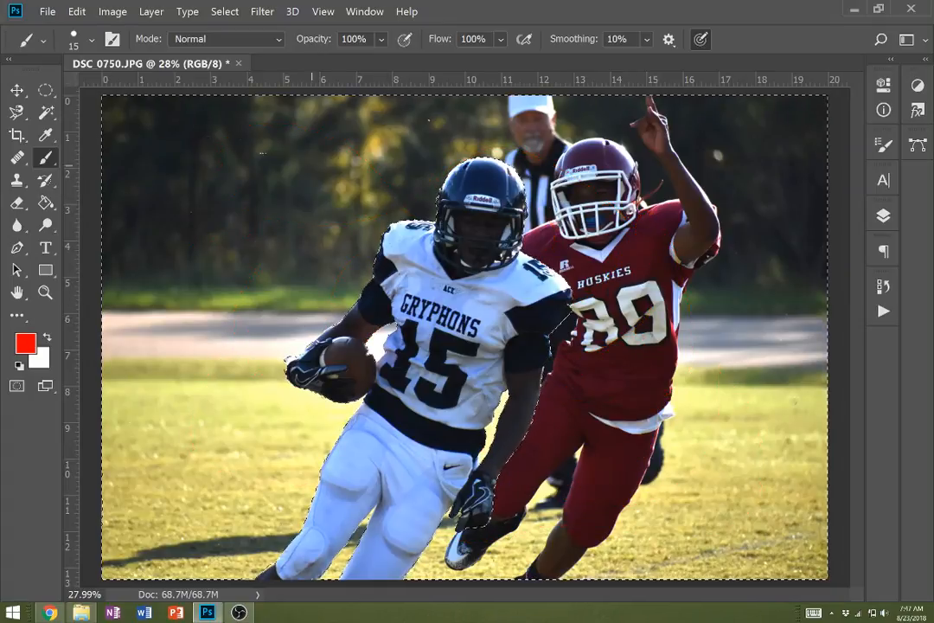
# - Invert the selection with the Elliptical Marquee tool active, so that only the white-jersey player is selected
pyautogui.click(47, 91)
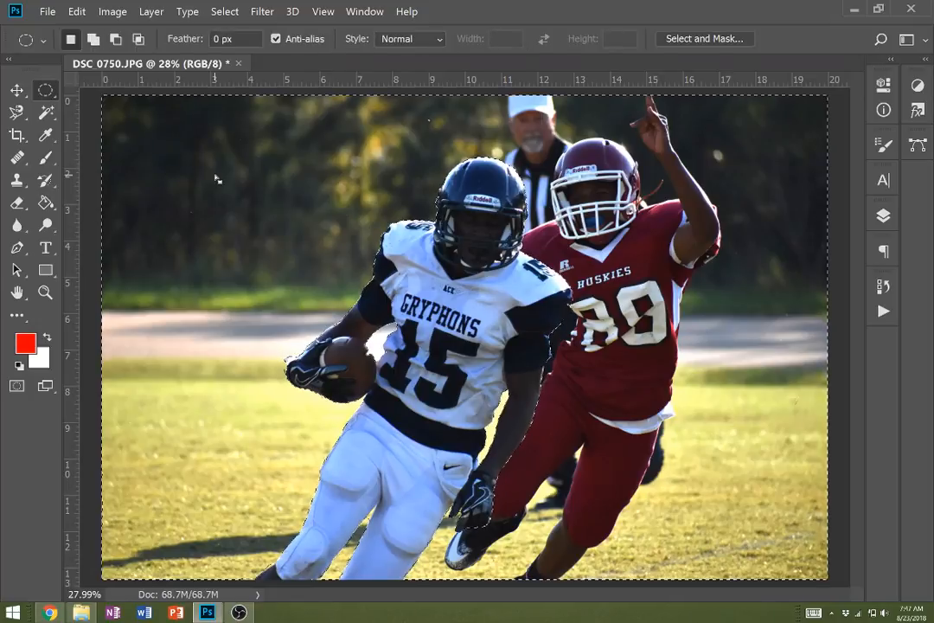
pyautogui.rightClick(215, 176)
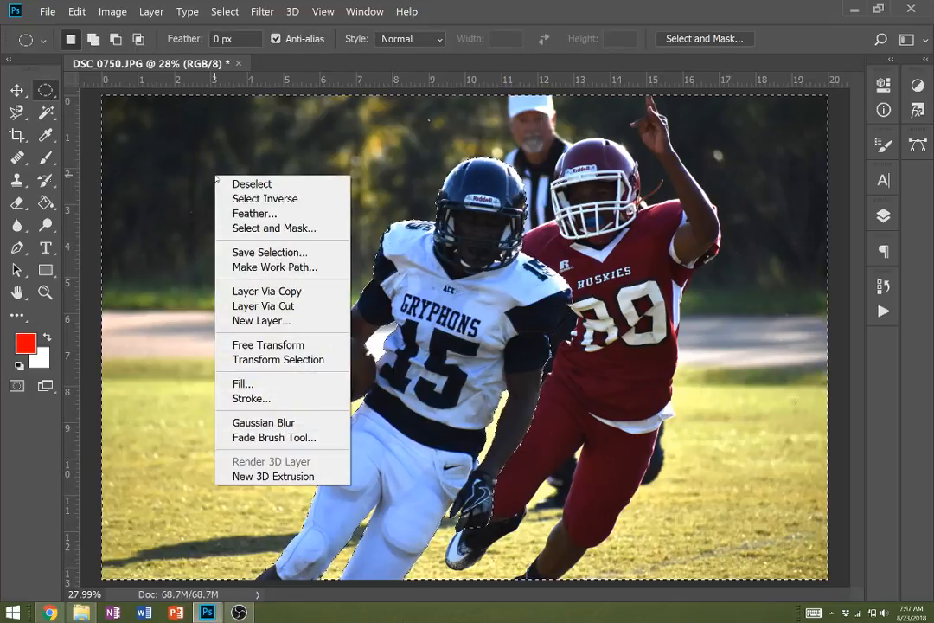
pyautogui.click(264, 199)
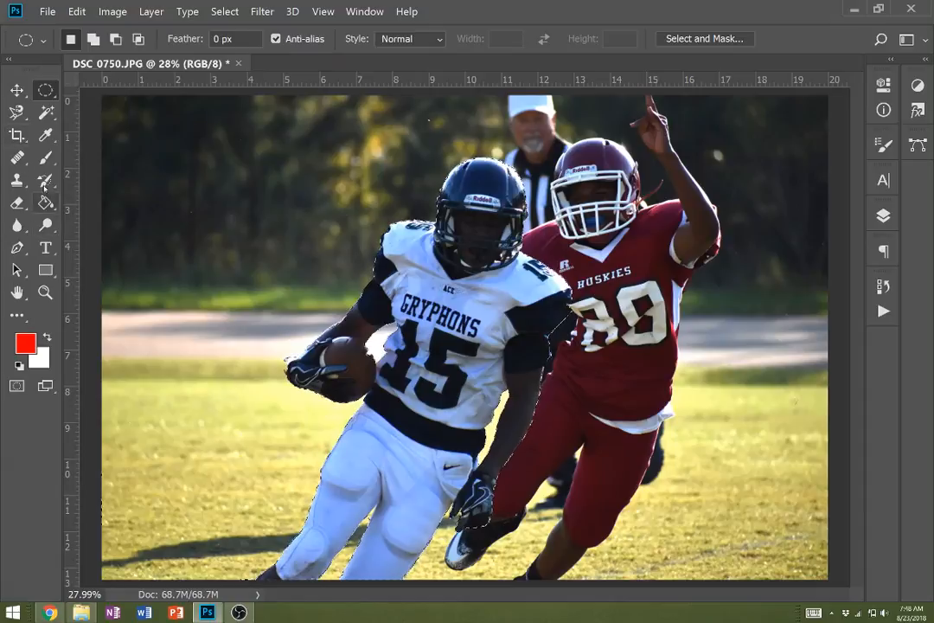
# - Try red 15 px brush strokes across the selected player to test the selection, and undo them
pyautogui.click(46, 157)
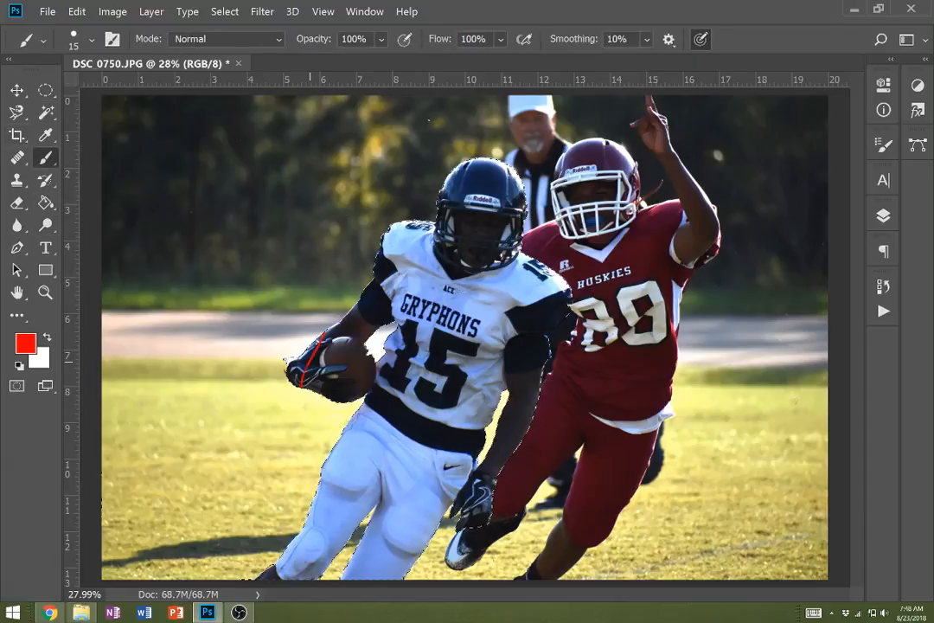
pyautogui.moveTo(519, 457); pyautogui.dragTo(165, 571)
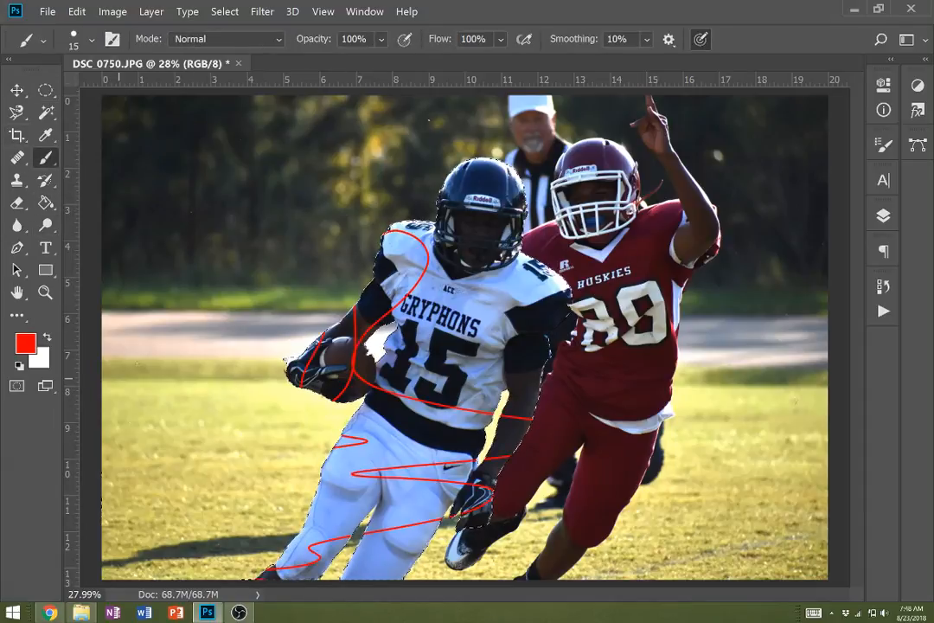
pyautogui.moveTo(383, 242); pyautogui.dragTo(571, 292)
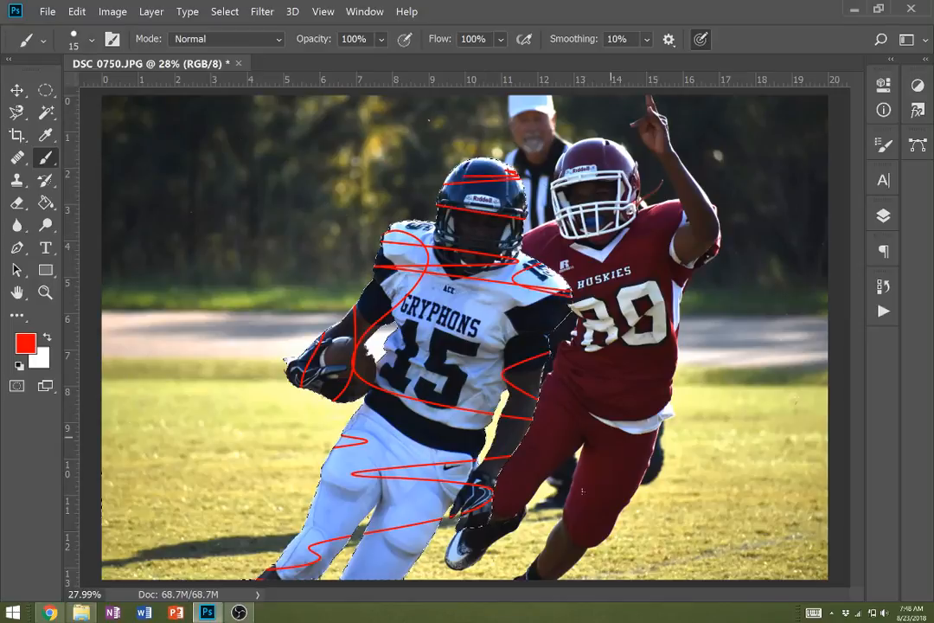
pyautogui.hotkey('ctrl', 'z')
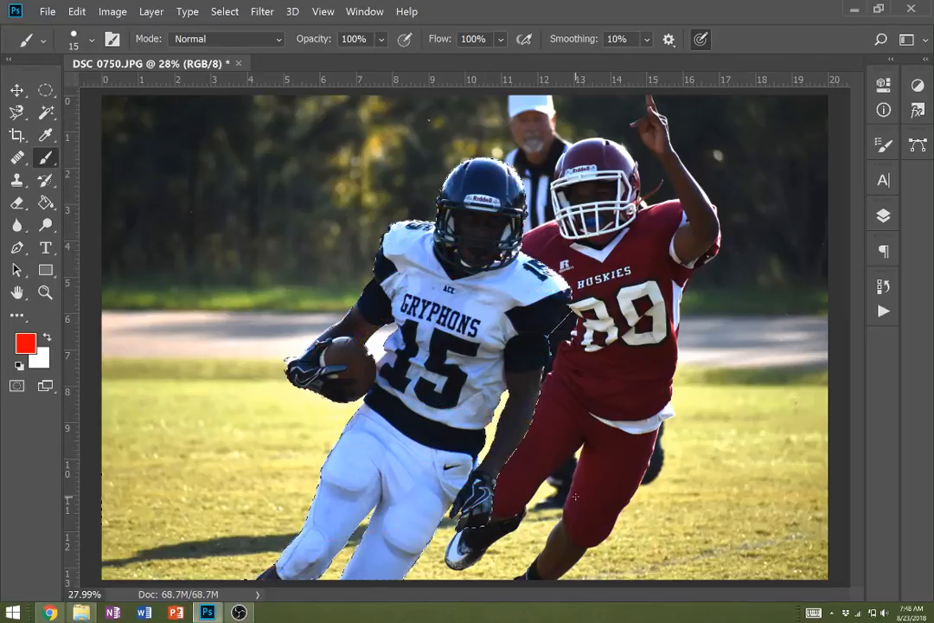
# - Copy the selected player onto a new layer with Layer Via Copy
pyautogui.click(46, 90)
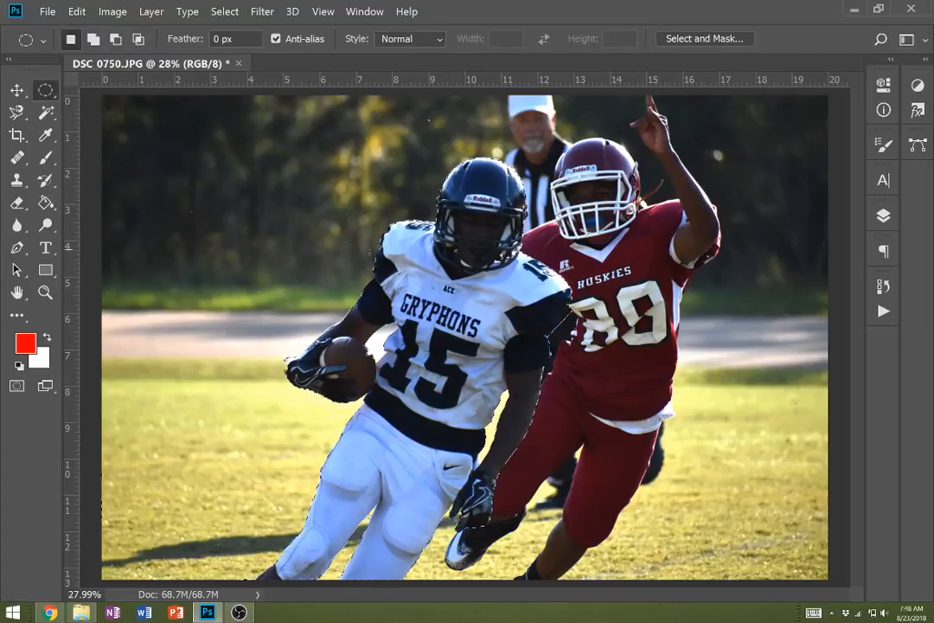
pyautogui.rightClick(449, 282)
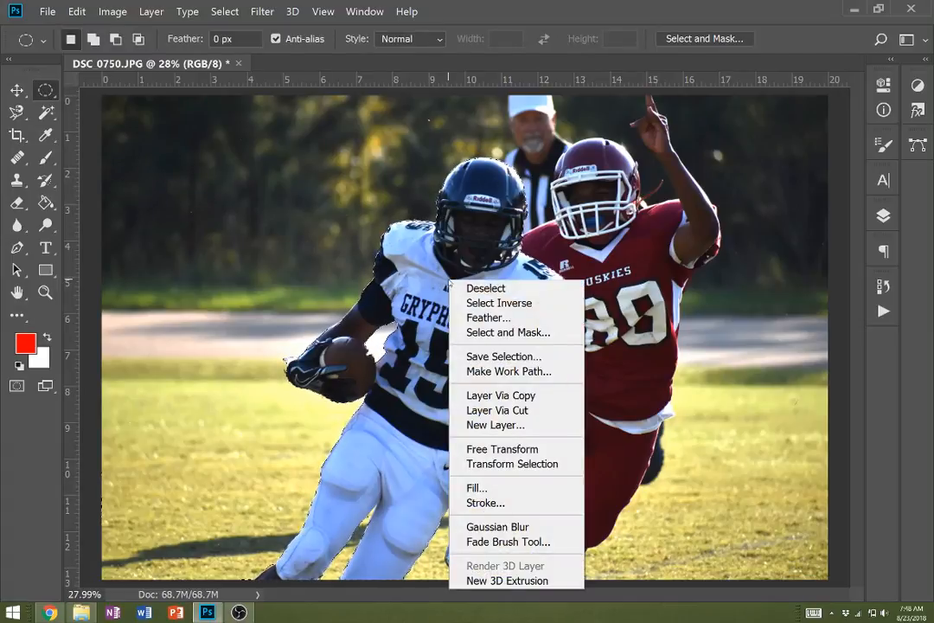
pyautogui.click(527, 395)
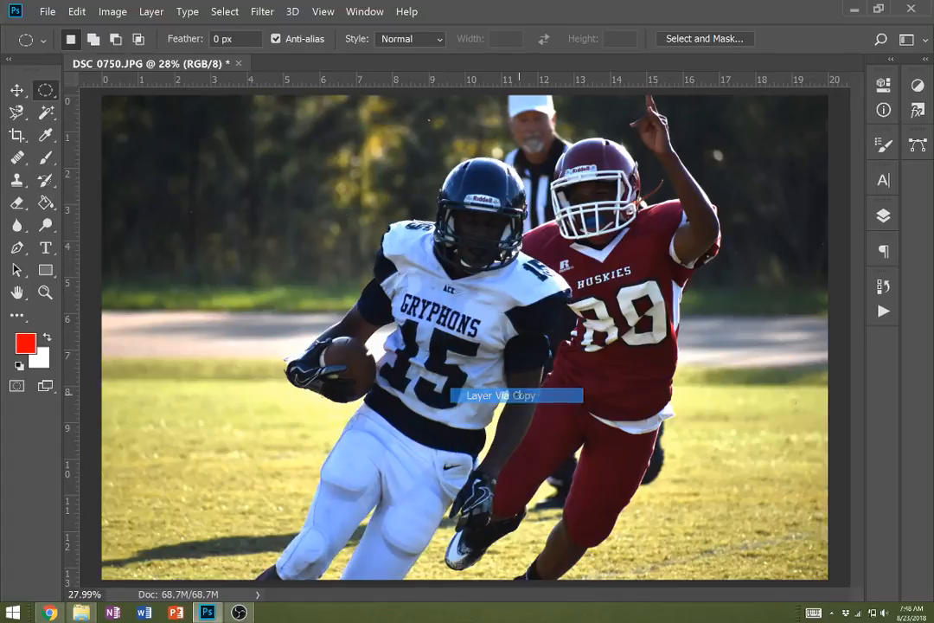
# - Hide the Background layer to inspect the cut-out player, and show it again
pyautogui.click(883, 215)
pyautogui.click(666, 330)
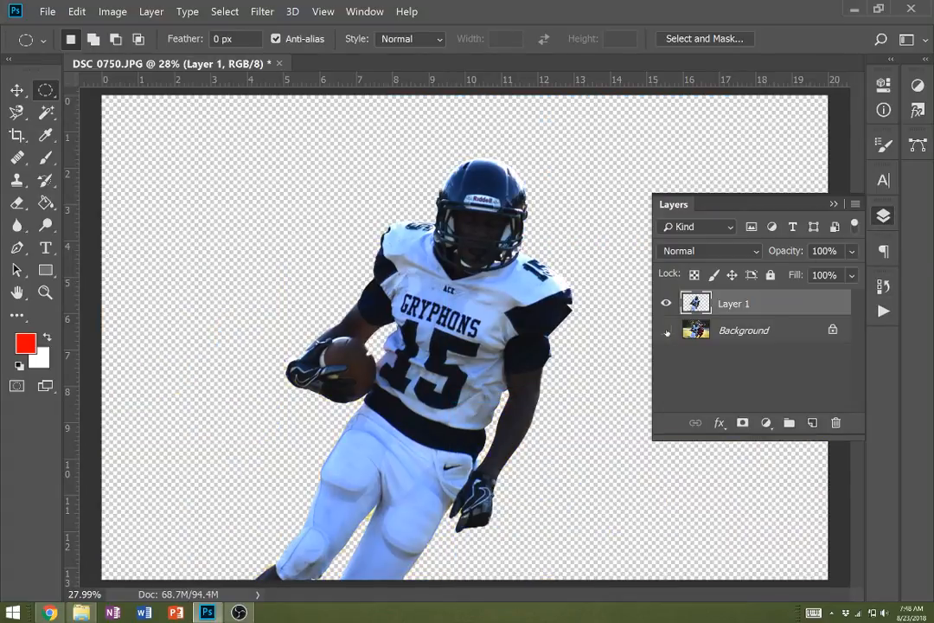
pyautogui.click(666, 330)
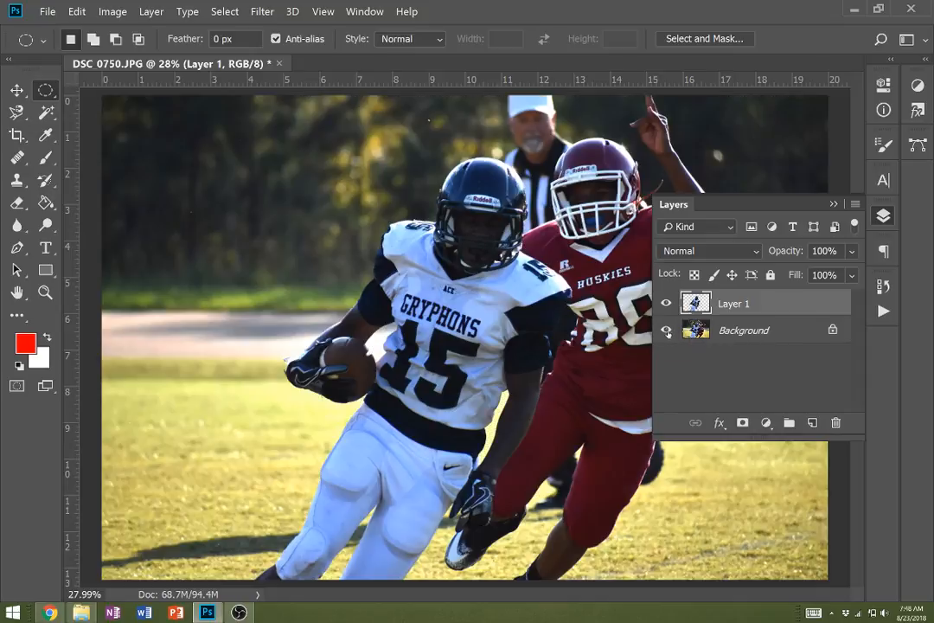
# - Desaturate the Background layer
pyautogui.click(745, 332)
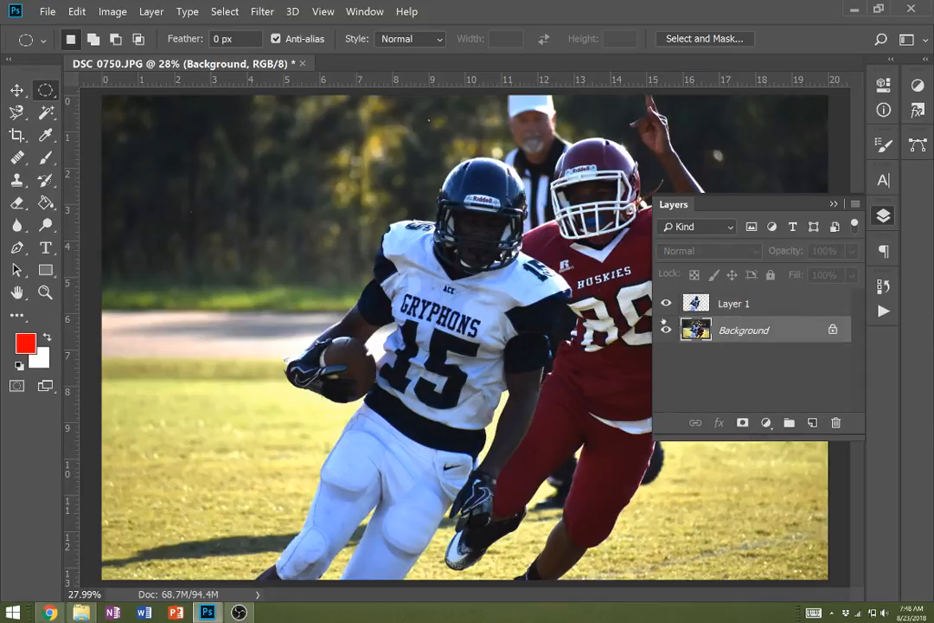
pyautogui.click(113, 11)
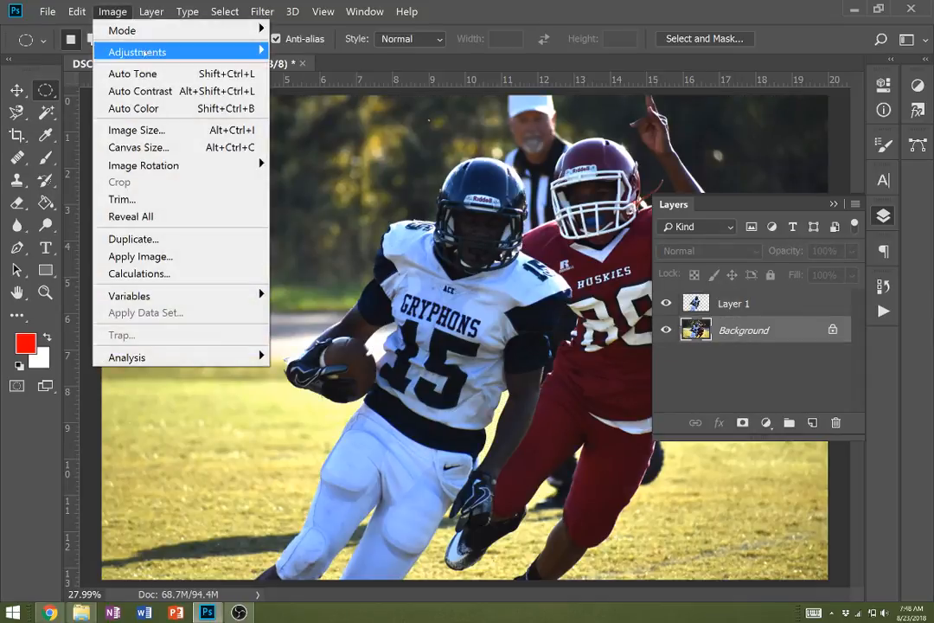
pyautogui.moveTo(138, 53)
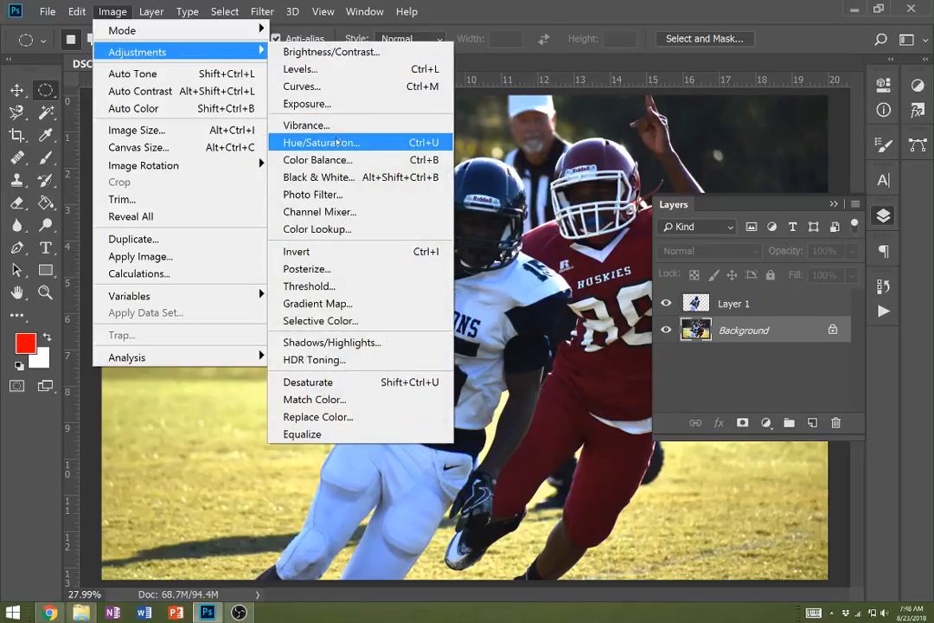
pyautogui.click(312, 381)
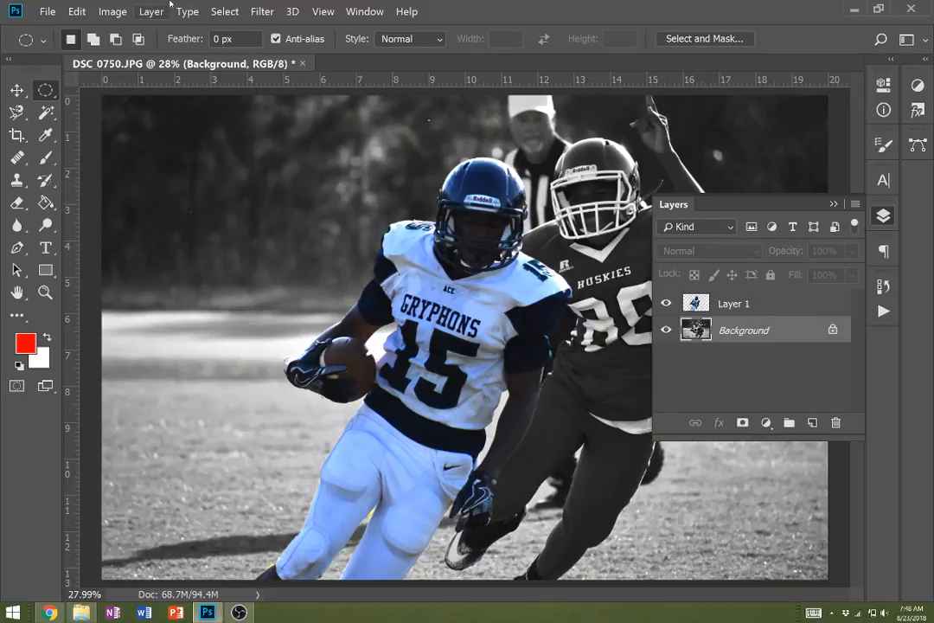
pyautogui.click(112, 11)
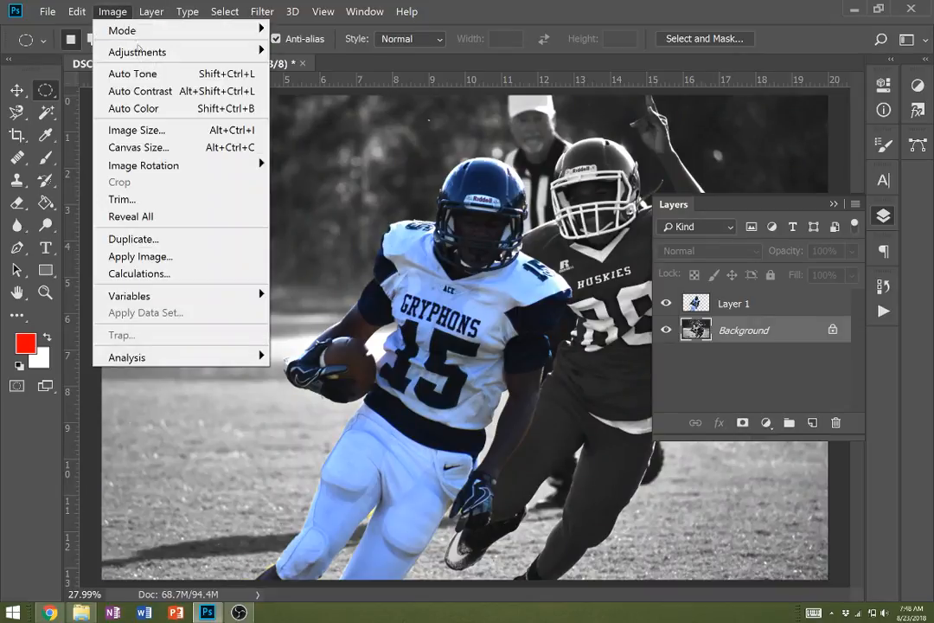
pyautogui.moveTo(143, 55)
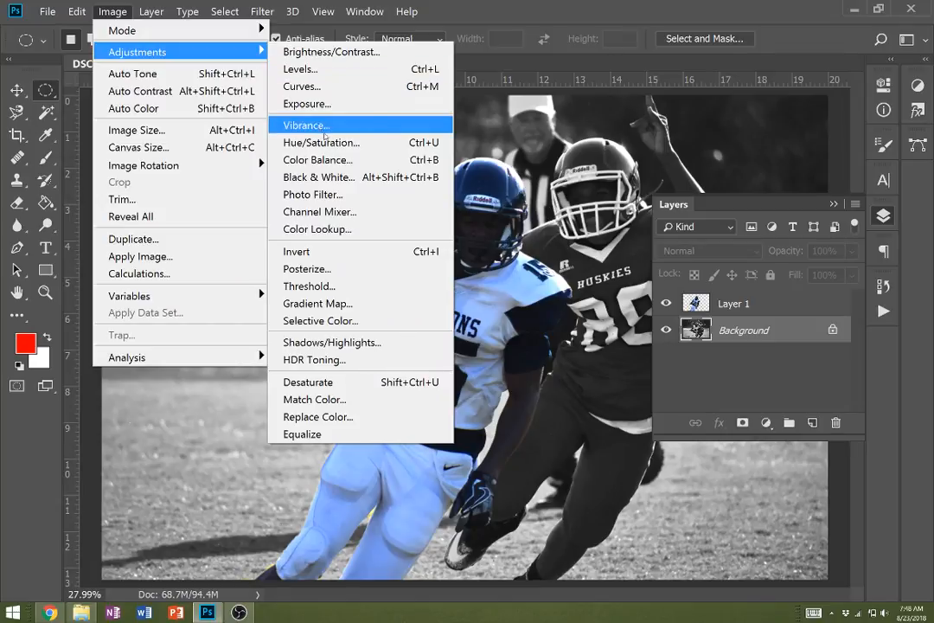
pyautogui.click(327, 140)
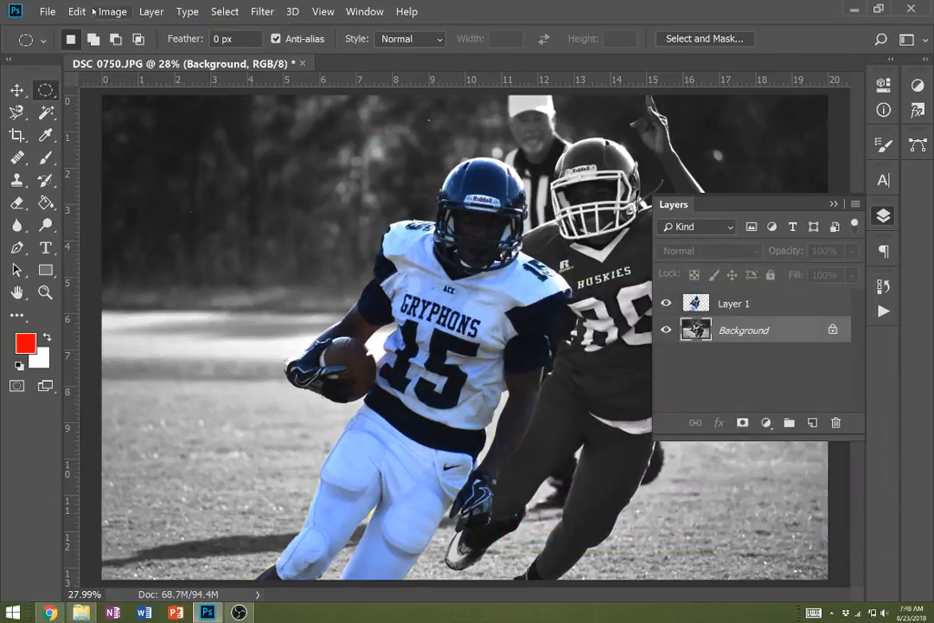
# - Lower the Background layer's contrast to -34 with a Brightness/Contrast adjustment
pyautogui.click(112, 12)
pyautogui.moveTo(139, 52)
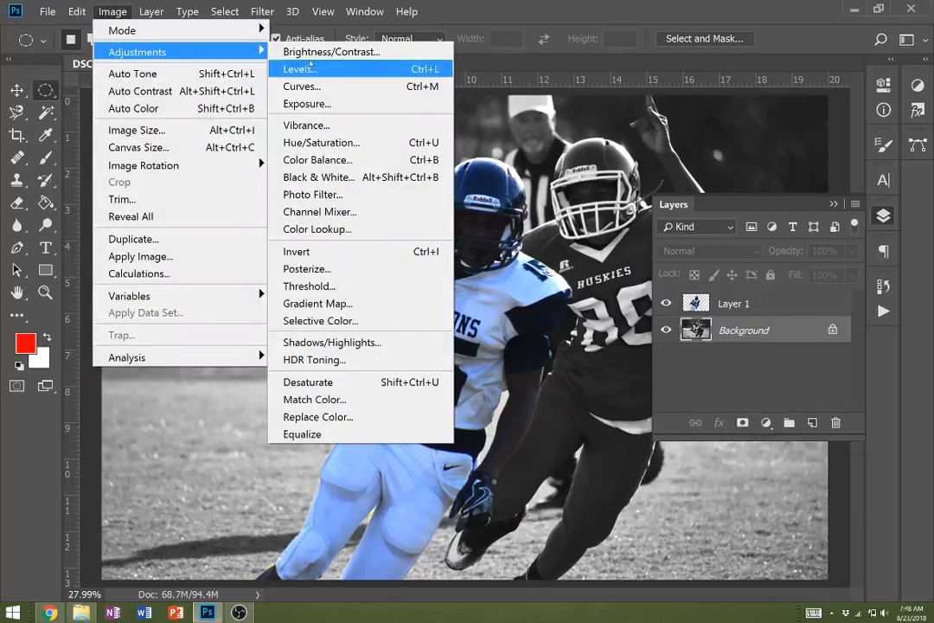
pyautogui.click(286, 52)
pyautogui.moveTo(708, 234); pyautogui.dragTo(663, 242)
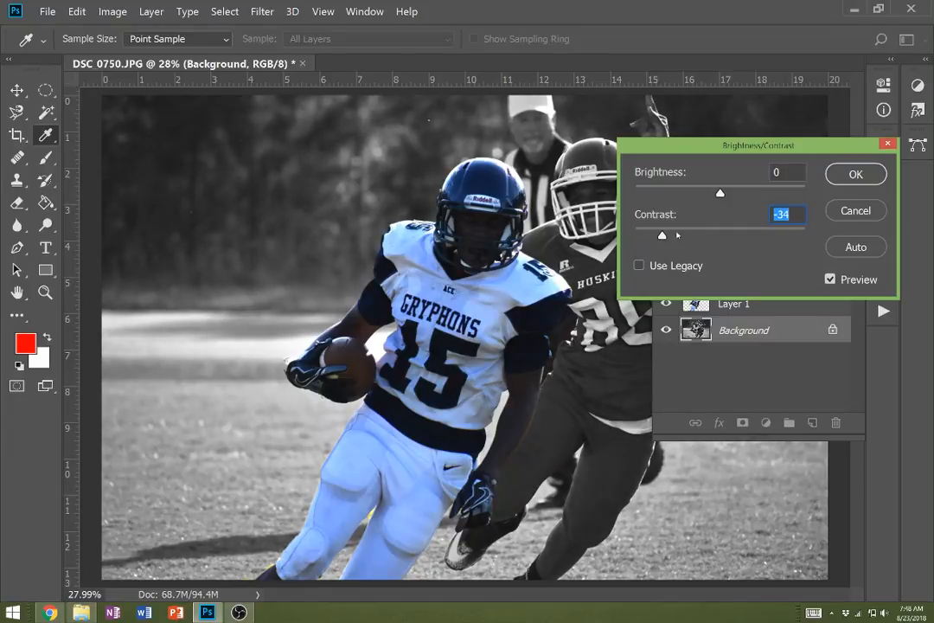
pyautogui.click(859, 176)
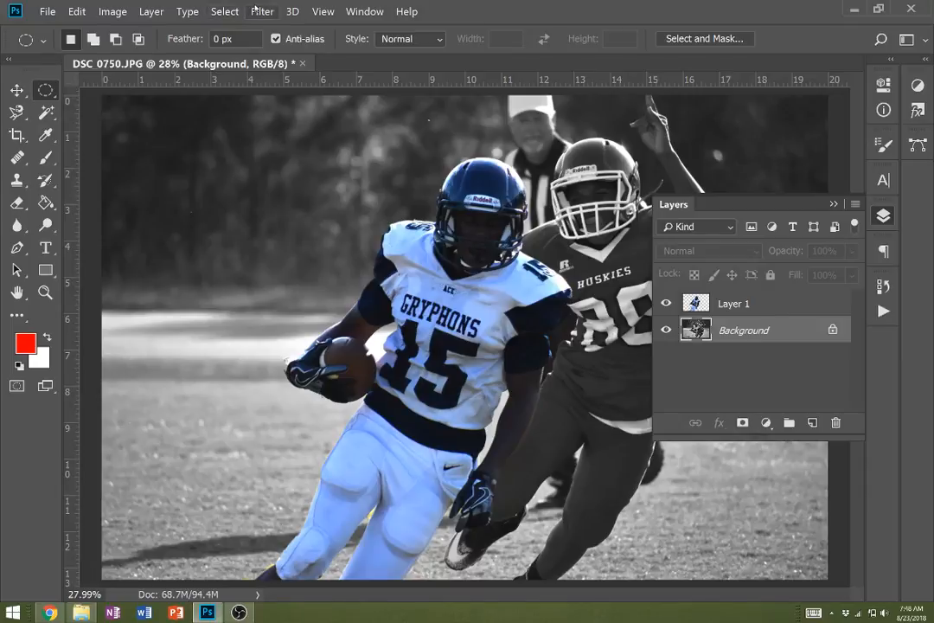
# - Apply the last-used Gaussian Blur filter to the Background layer
pyautogui.click(259, 13)
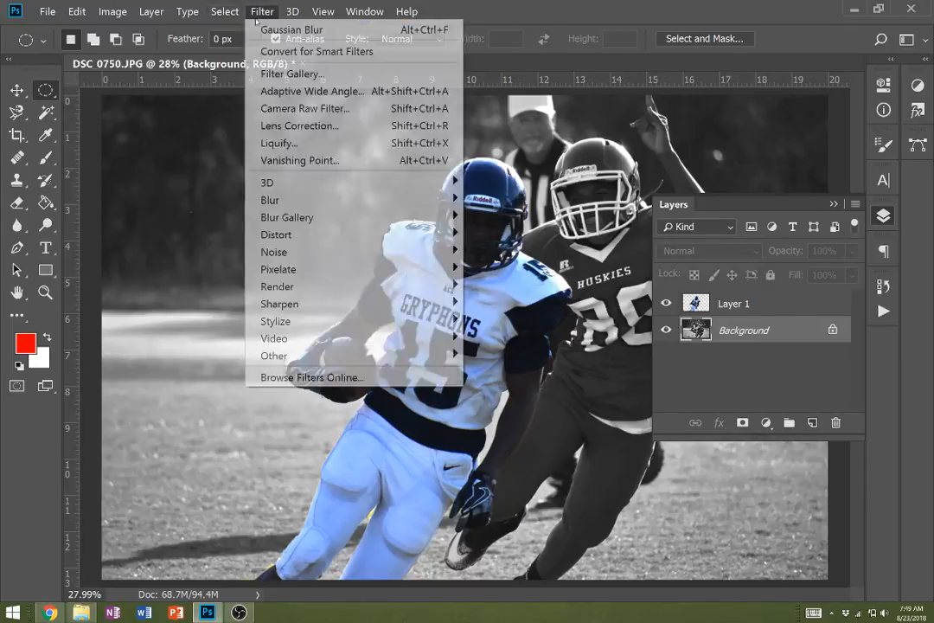
pyautogui.click(273, 32)
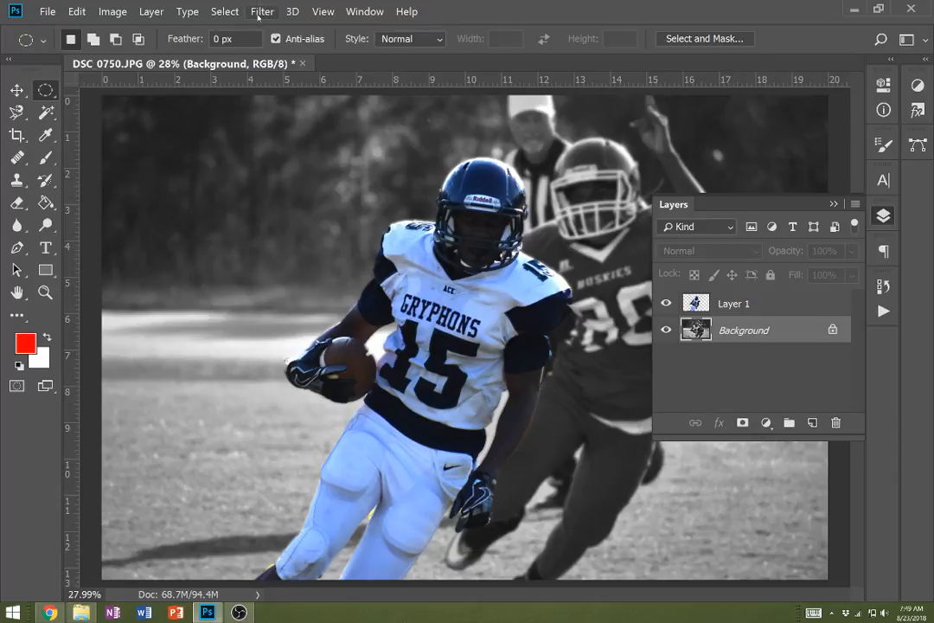
# - Blur the Background layer more strongly with a Gaussian Blur of 40 pixels radius
pyautogui.click(261, 12)
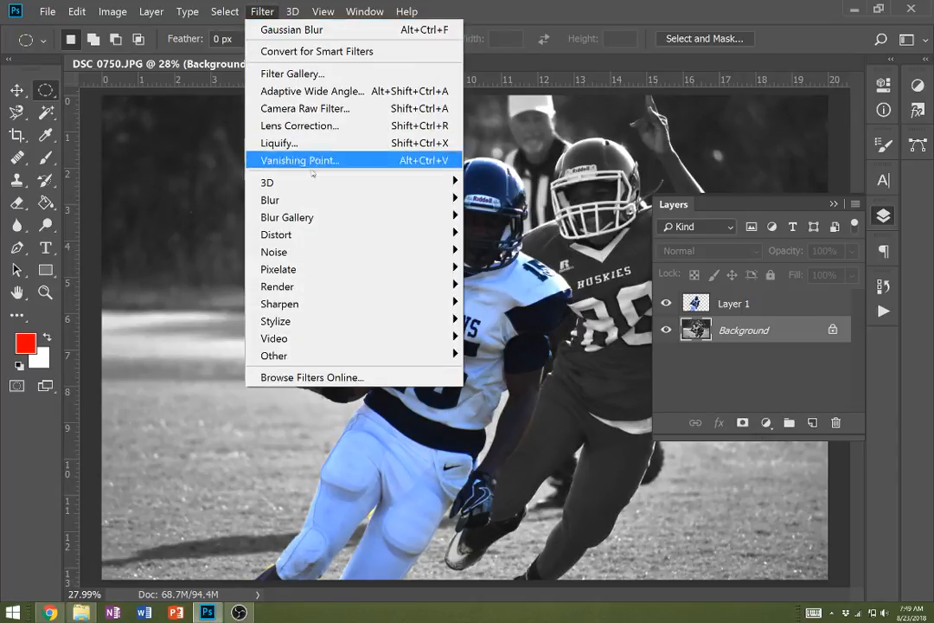
pyautogui.moveTo(323, 199)
pyautogui.click(226, 269)
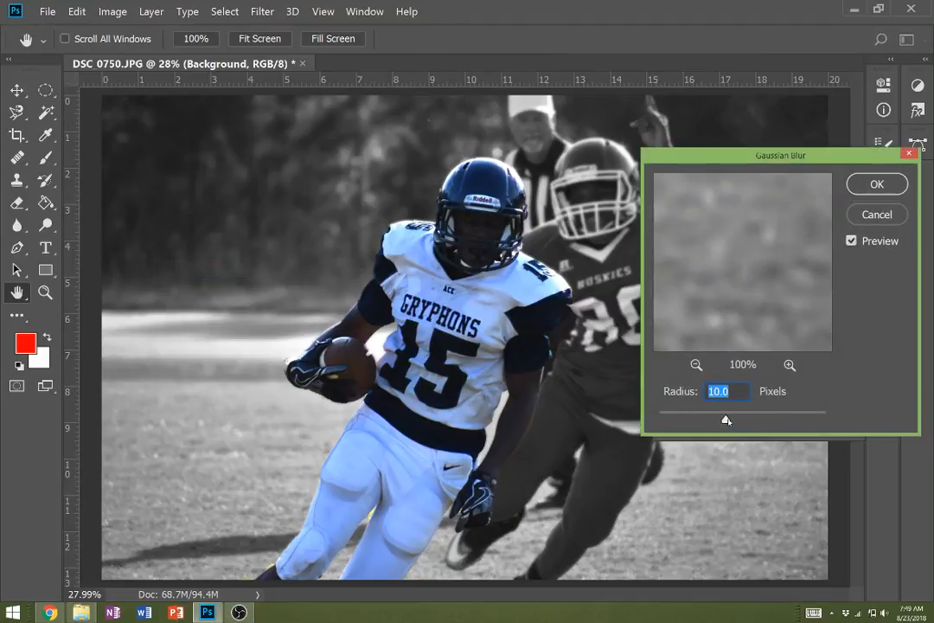
pyautogui.moveTo(727, 420); pyautogui.dragTo(744, 419)
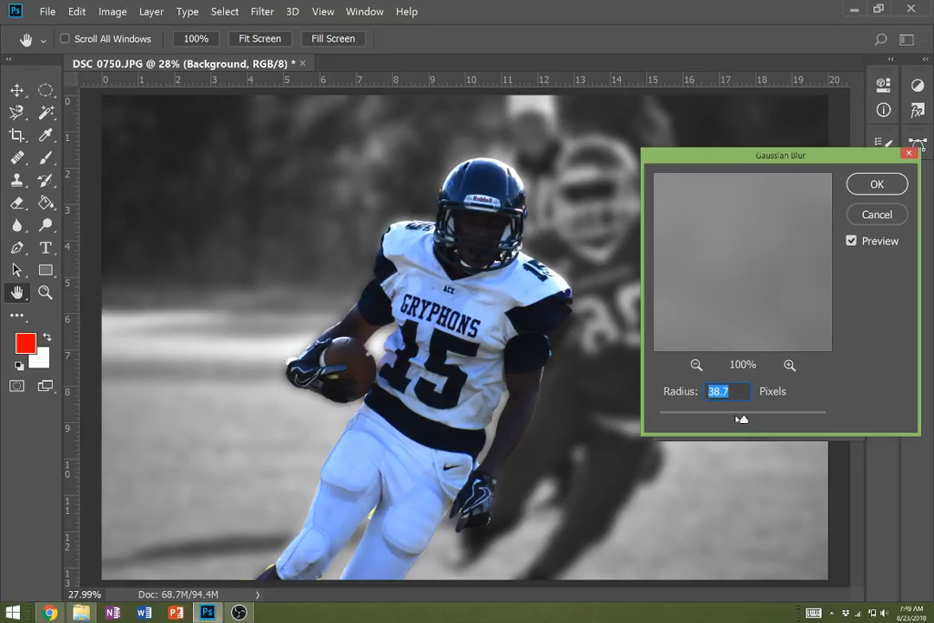
pyautogui.write('40')
pyautogui.press('Return')
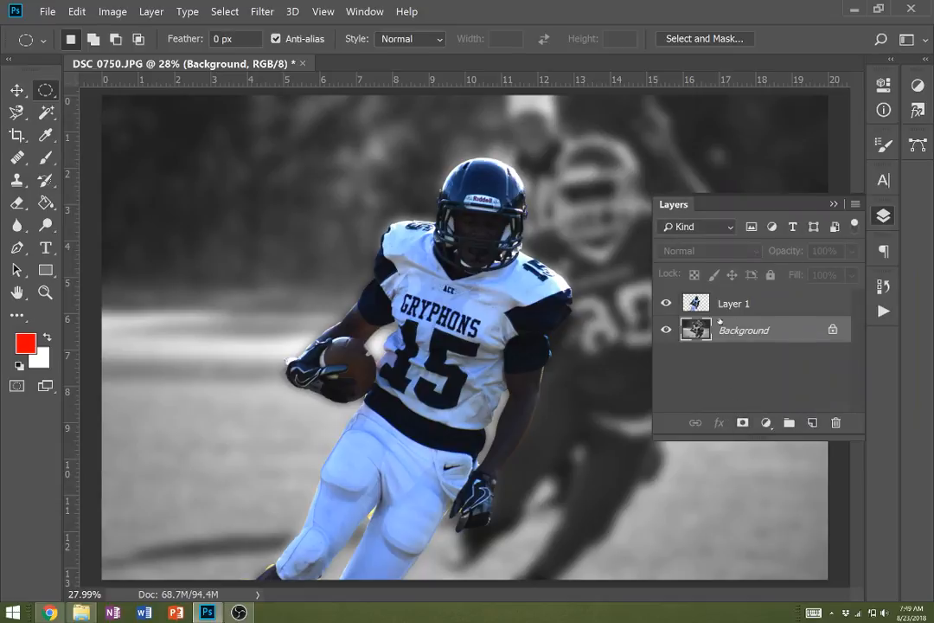
# - Raise the saturation of Layer 1, the cut-out player, to +28 with a Hue/Saturation adjustment
pyautogui.click(721, 305)
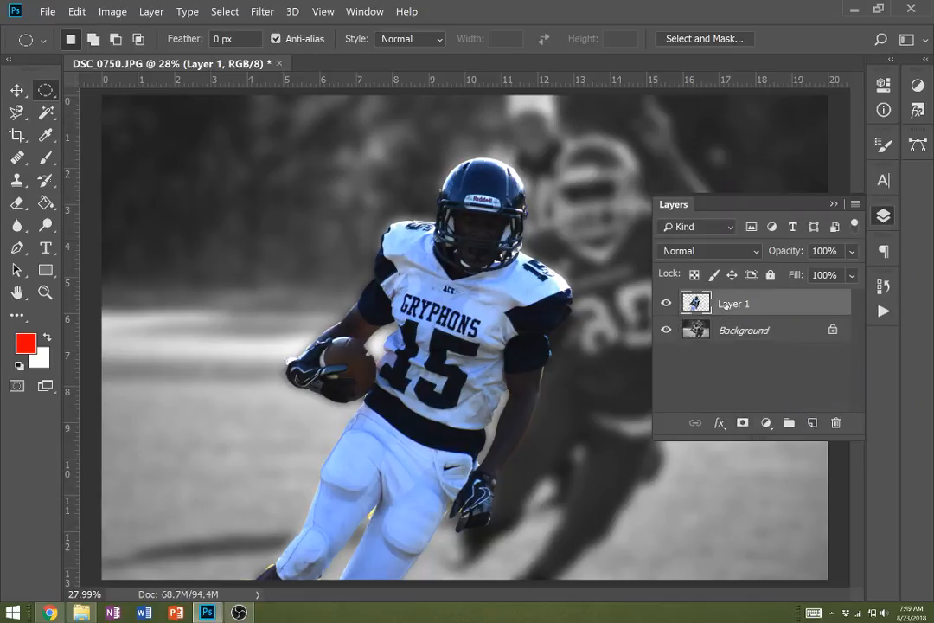
pyautogui.click(113, 12)
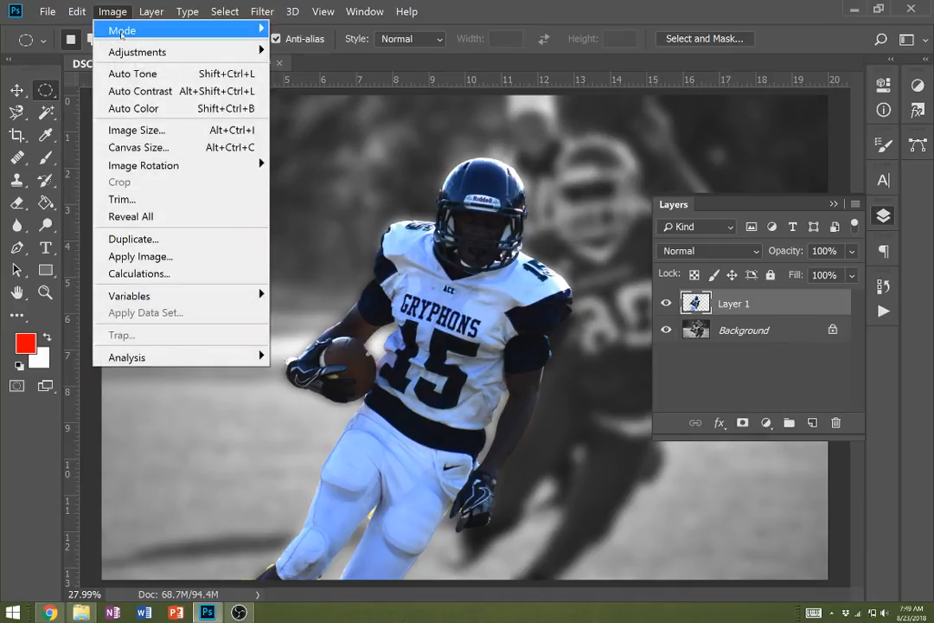
pyautogui.moveTo(130, 54)
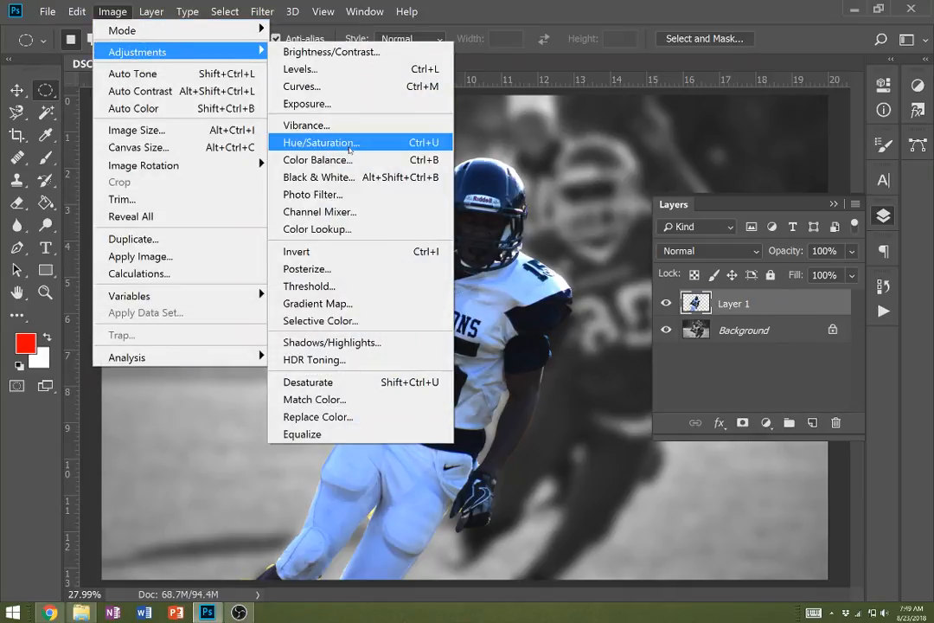
pyautogui.click(347, 144)
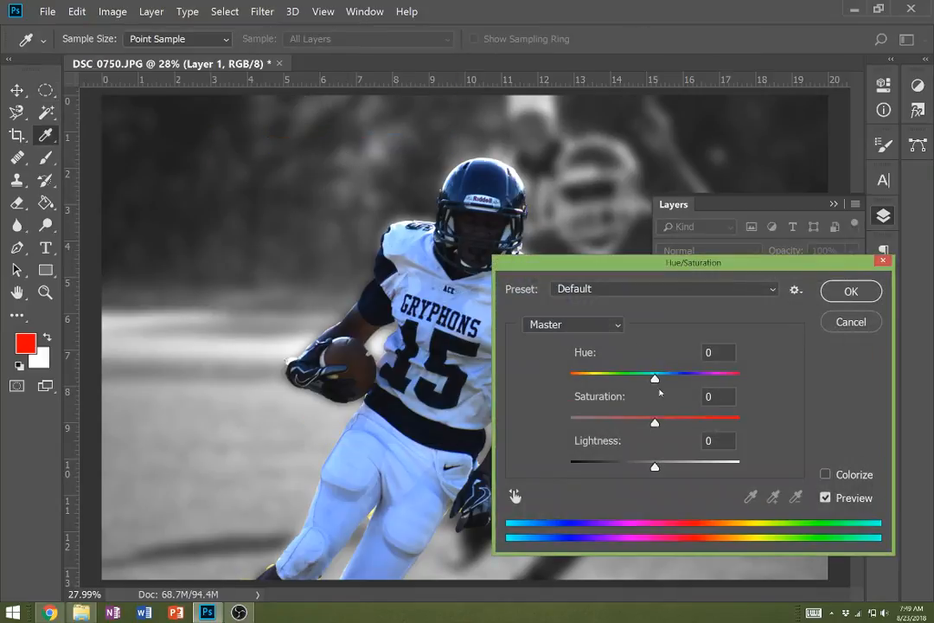
pyautogui.moveTo(655, 421); pyautogui.dragTo(677, 423)
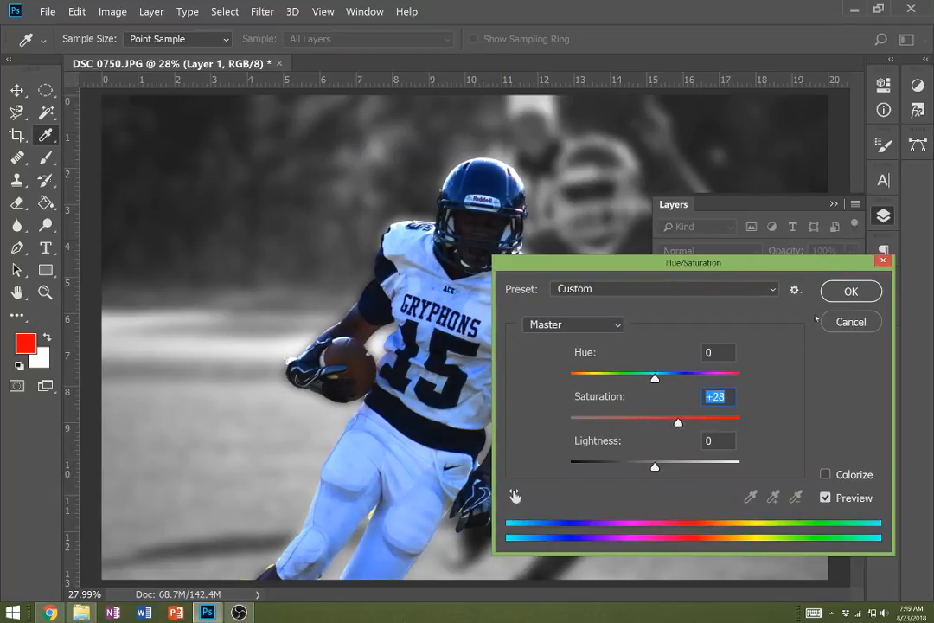
pyautogui.click(842, 295)
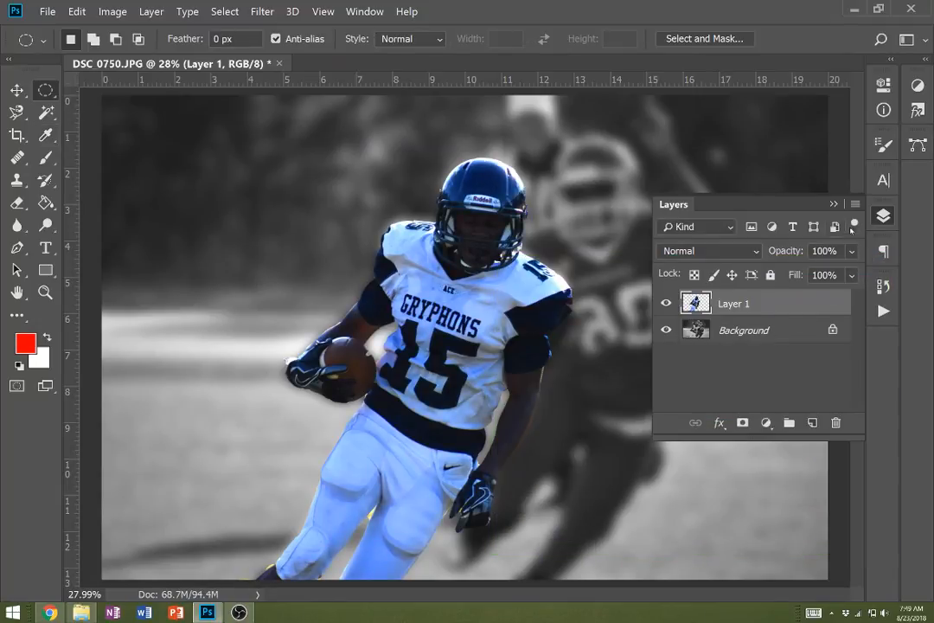
# - Enlarge the Eraser to 800 px and try to erase stray pixels on Layer 1 along the photo's left edge
pyautogui.click(834, 205)
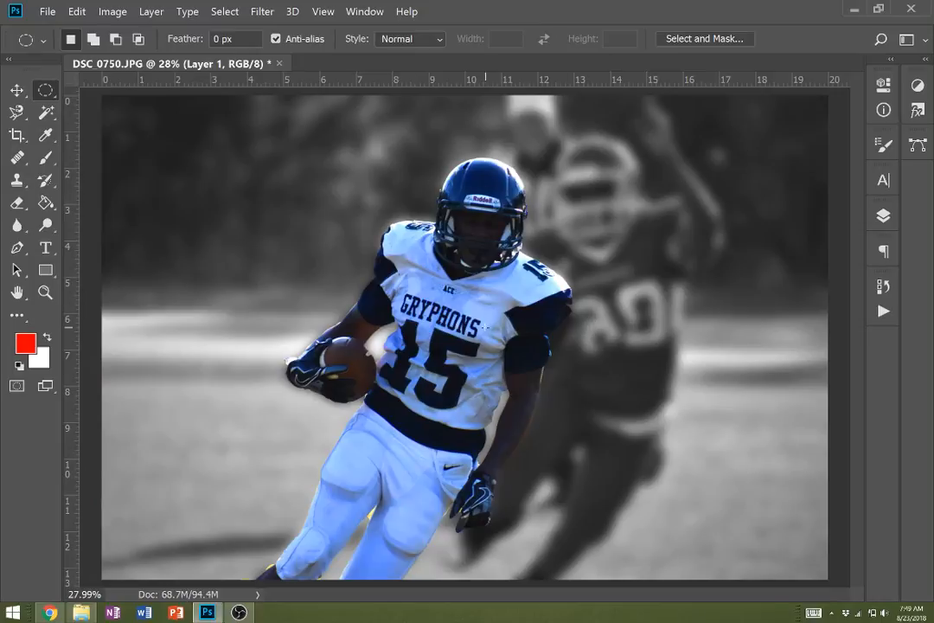
pyautogui.press('v')
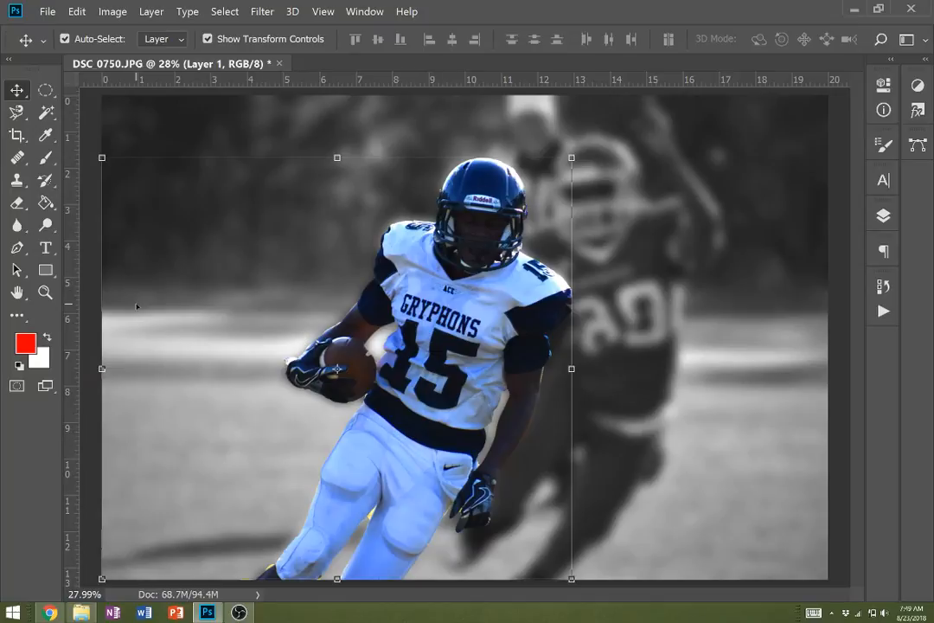
pyautogui.press('e')
pyautogui.press(']')
pyautogui.press(']')
pyautogui.press(']')
pyautogui.press(']')
pyautogui.press(']')
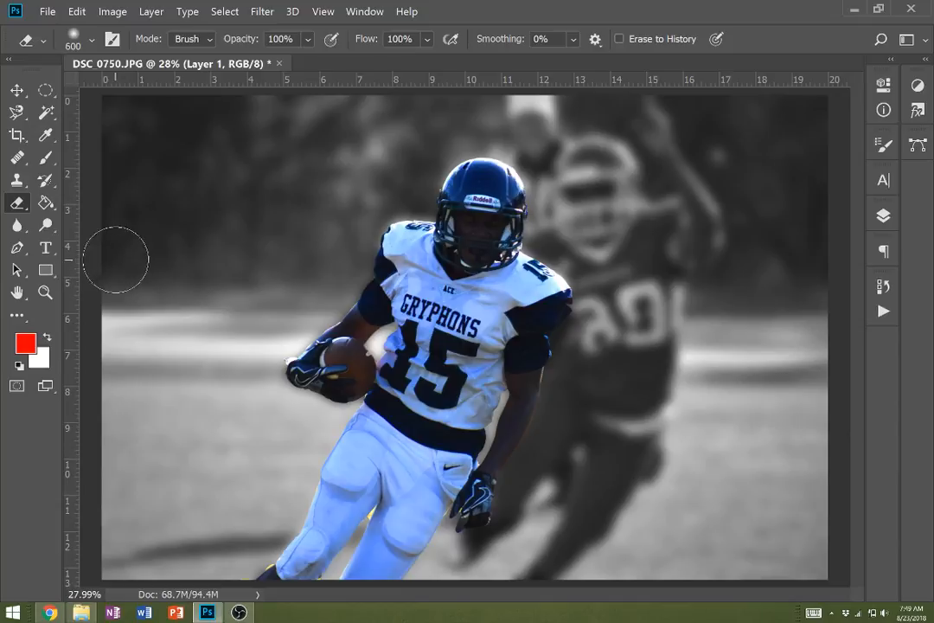
pyautogui.press(']')
pyautogui.press(']')
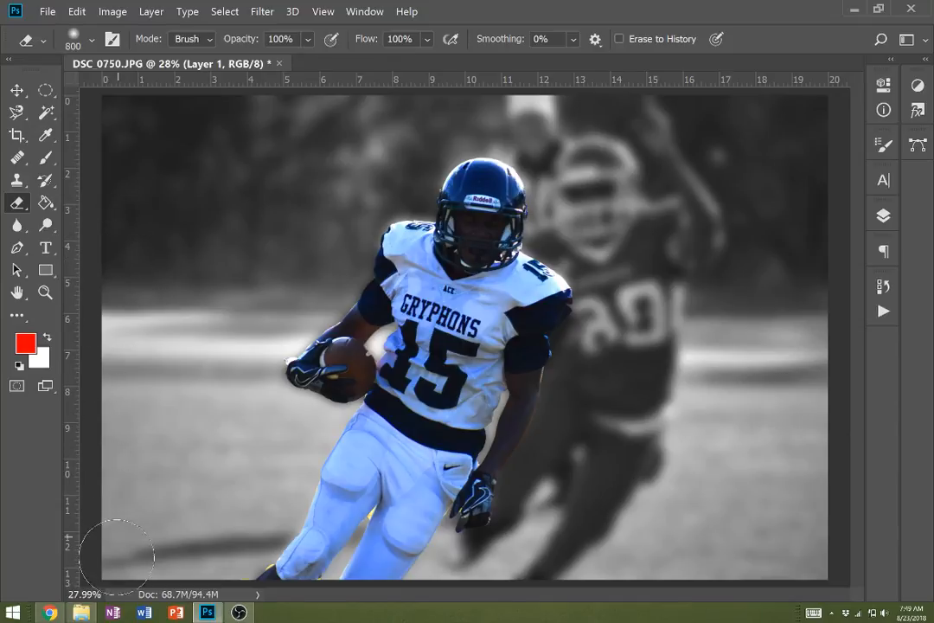
pyautogui.press('v')
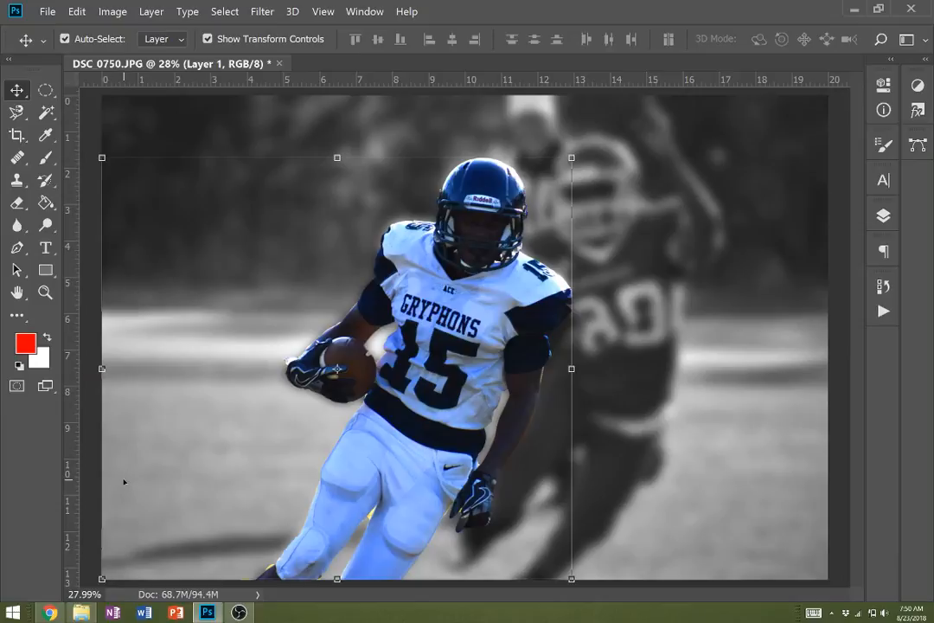
pyautogui.press('e')
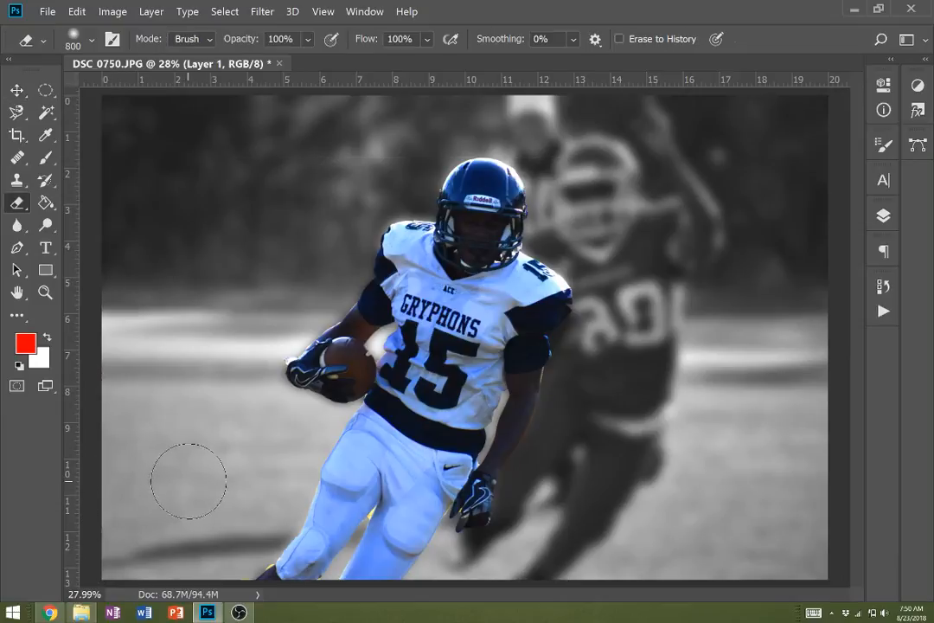
# - Try moving the cut-out player up and to the right over the background, and undo the move
pyautogui.scroll(-4, 191, 480)
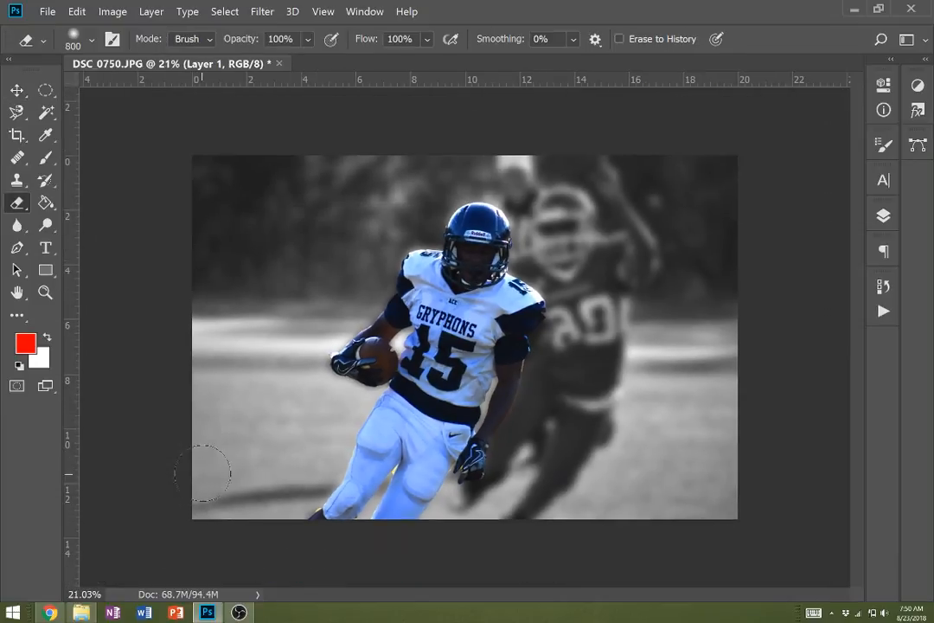
pyautogui.press('v')
pyautogui.moveTo(462, 351)
pyautogui.mouseDown()
pyautogui.moveTo(572, 318)
pyautogui.moveTo(529, 333)
pyautogui.mouseUp()
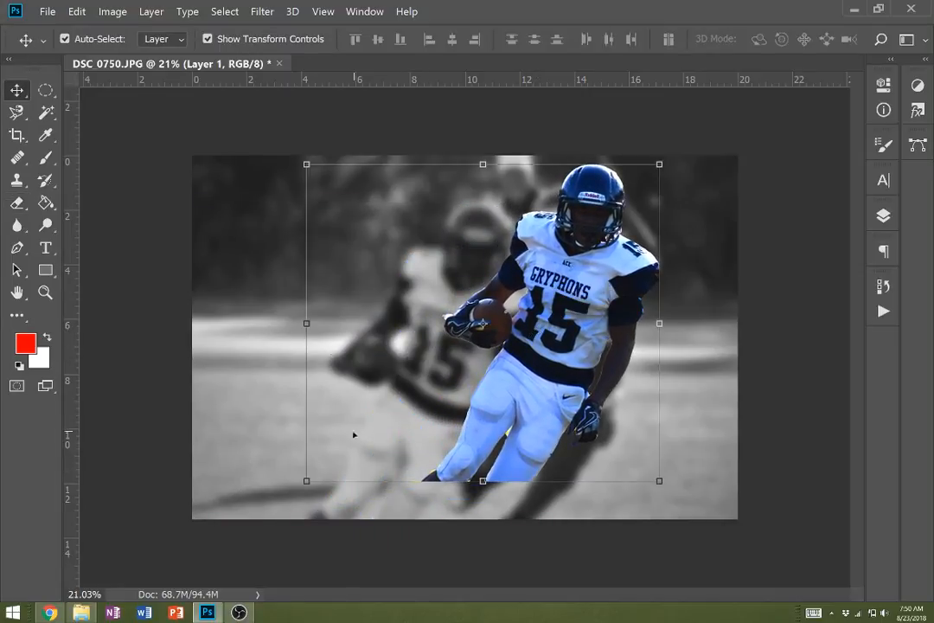
pyautogui.hotkey('ctrl', 'z')
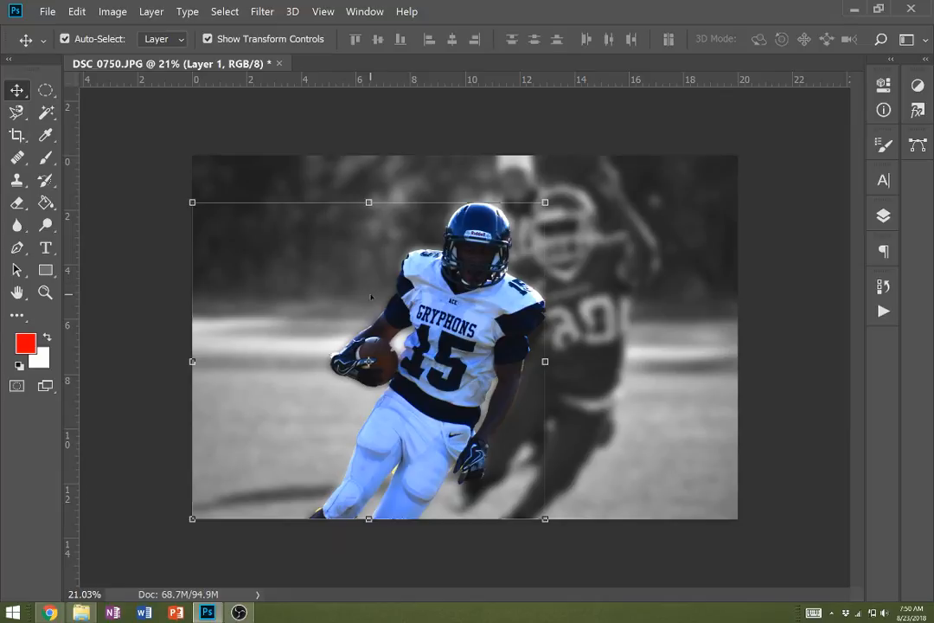
# - Try again to erase the stray pixels of Layer 1 near the photo's left edge with the 800 px Eraser
pyautogui.press('e')
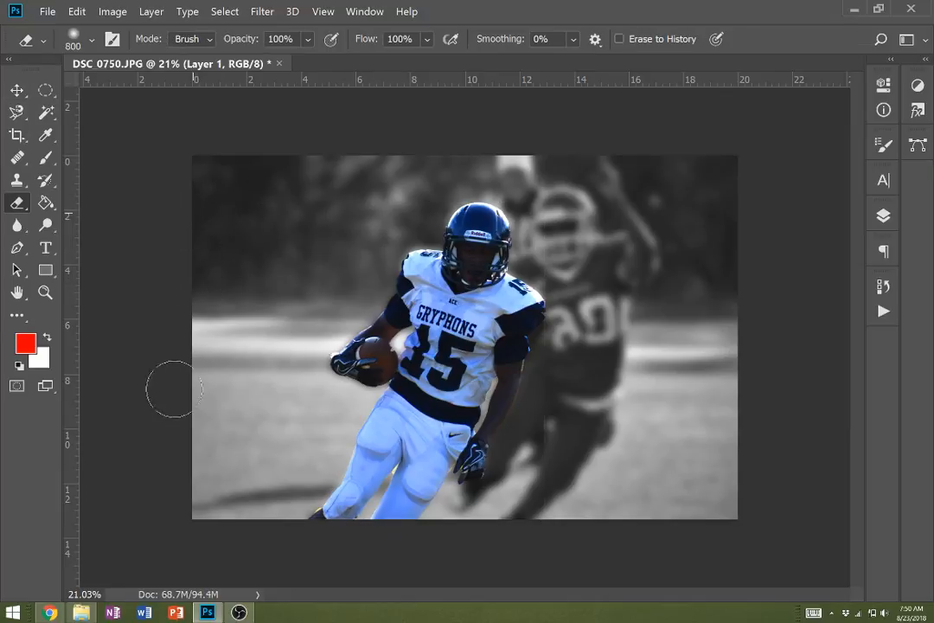
pyautogui.press('v')
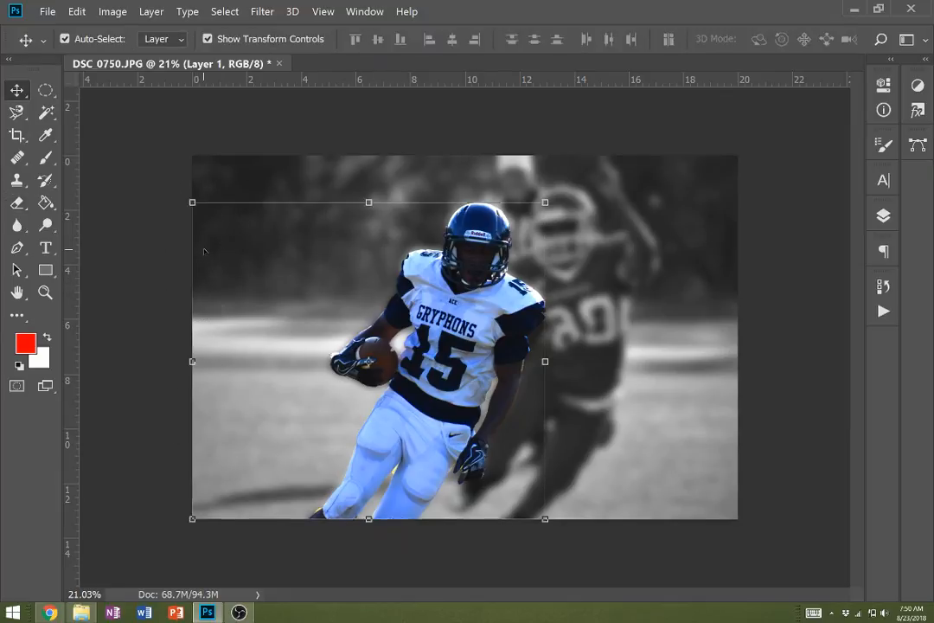
pyautogui.press('e')
# - Select the empty area around the player with the Magic Wand at tolerance 32, and clear the selection
pyautogui.press('w')
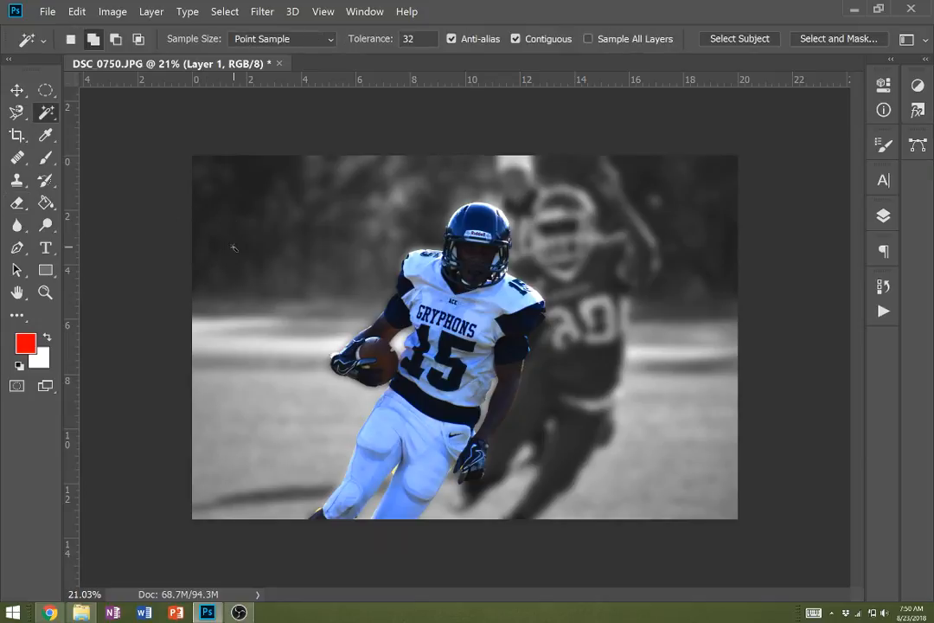
pyautogui.click(233, 249)
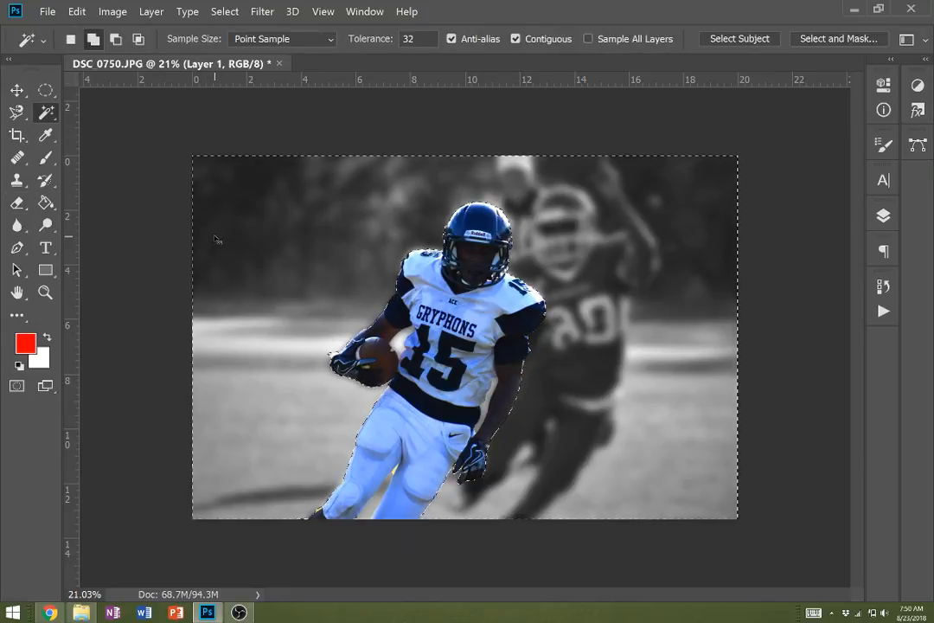
pyautogui.hotkey('ctrl', 'd')
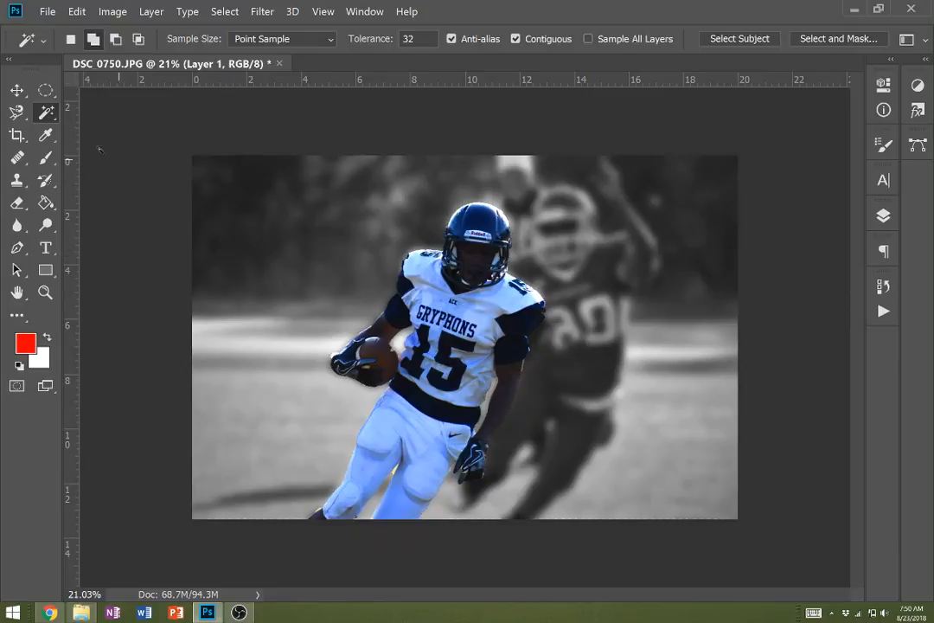
# - Scale the cut-out player on Layer 1 to about 110.5% and reposition him over his blurred original
pyautogui.press('v')
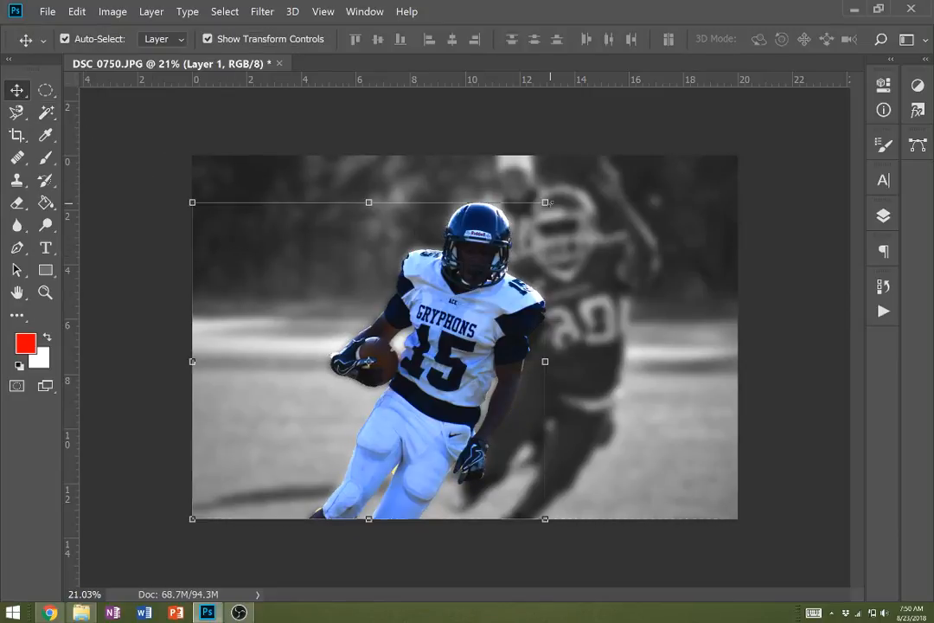
pyautogui.moveTo(545, 202); pyautogui.dragTo(591, 175)
pyautogui.moveTo(513, 295); pyautogui.dragTo(490, 307)
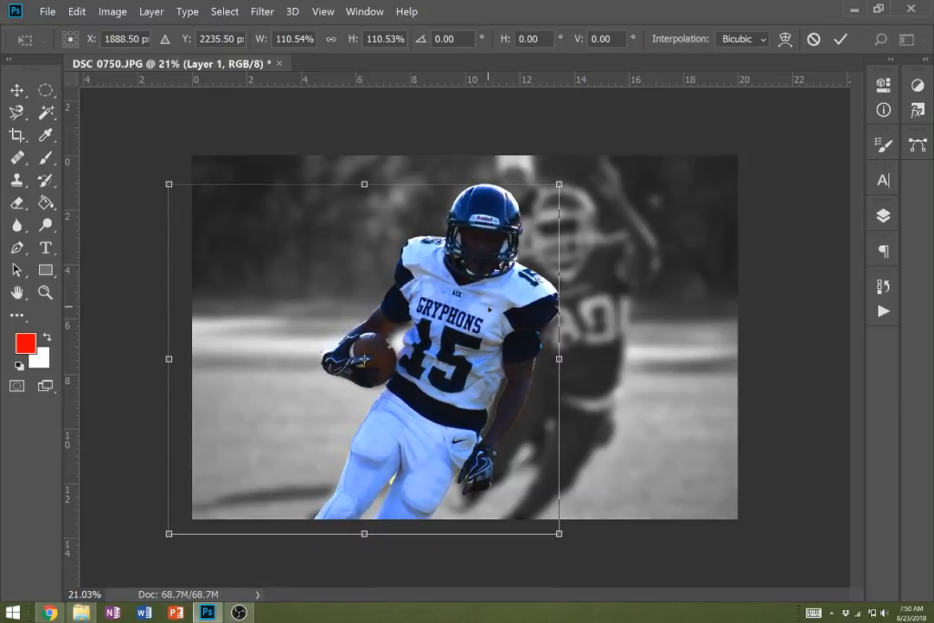
pyautogui.press('Return')
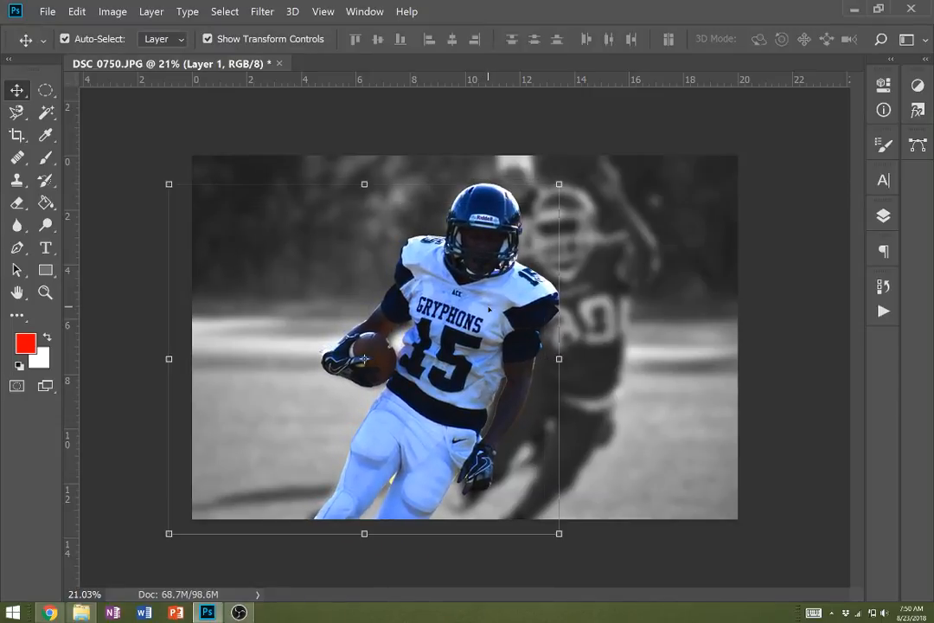
# - Set the Type tool's font to Impact
pyautogui.press('t')
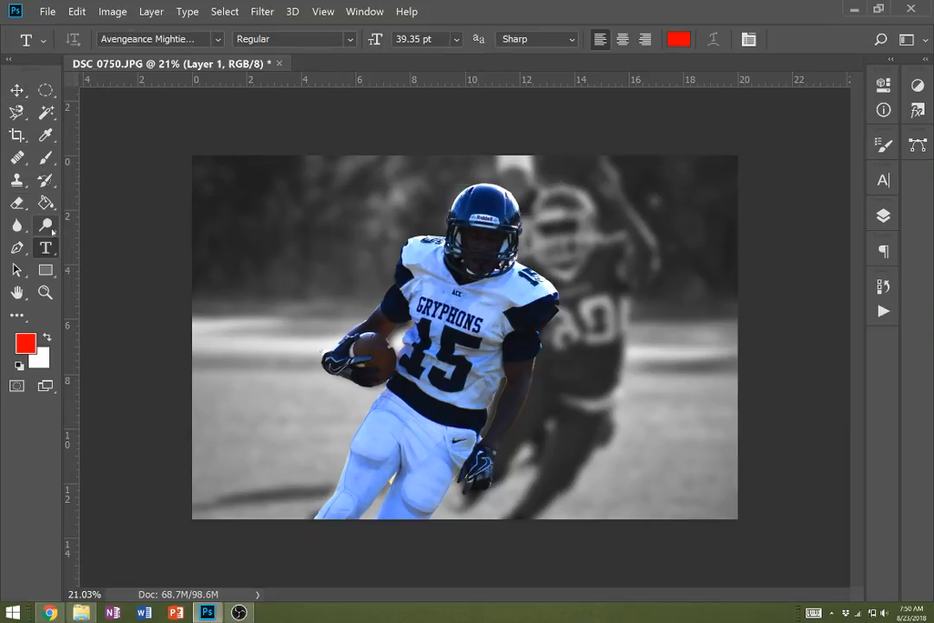
pyautogui.click(219, 40)
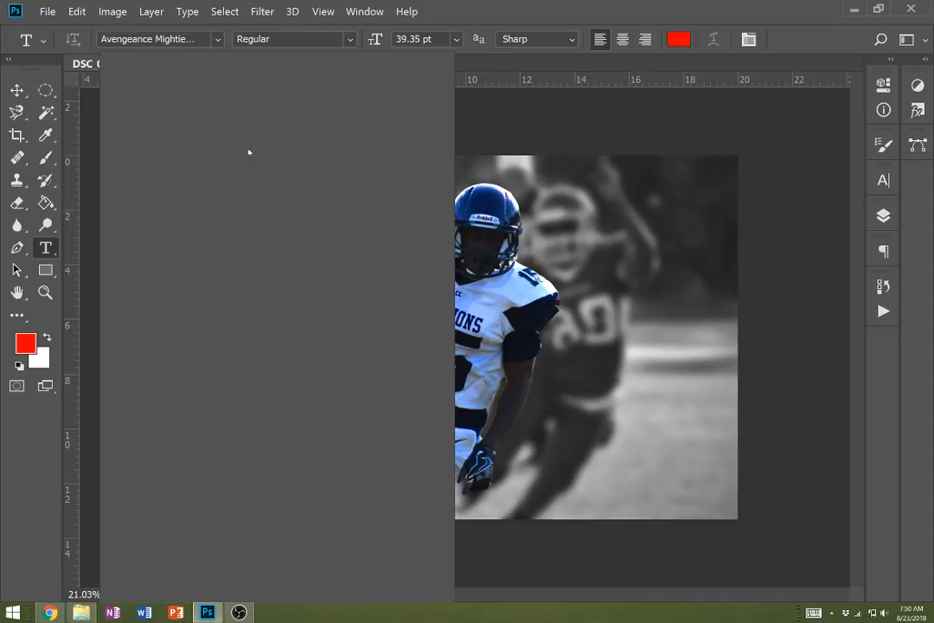
pyautogui.scroll(-3, 290, 216)
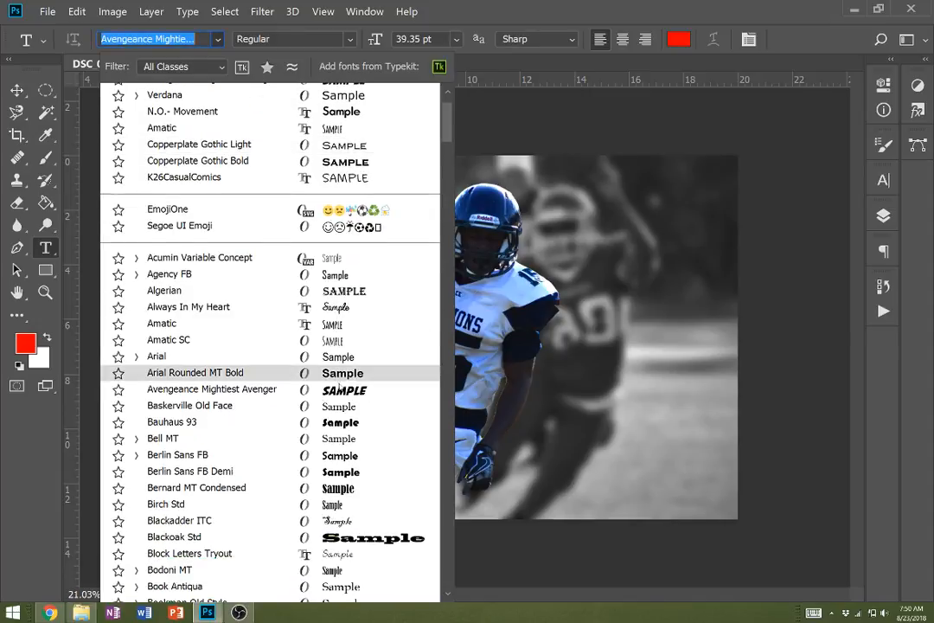
pyautogui.scroll(-5, 336, 387)
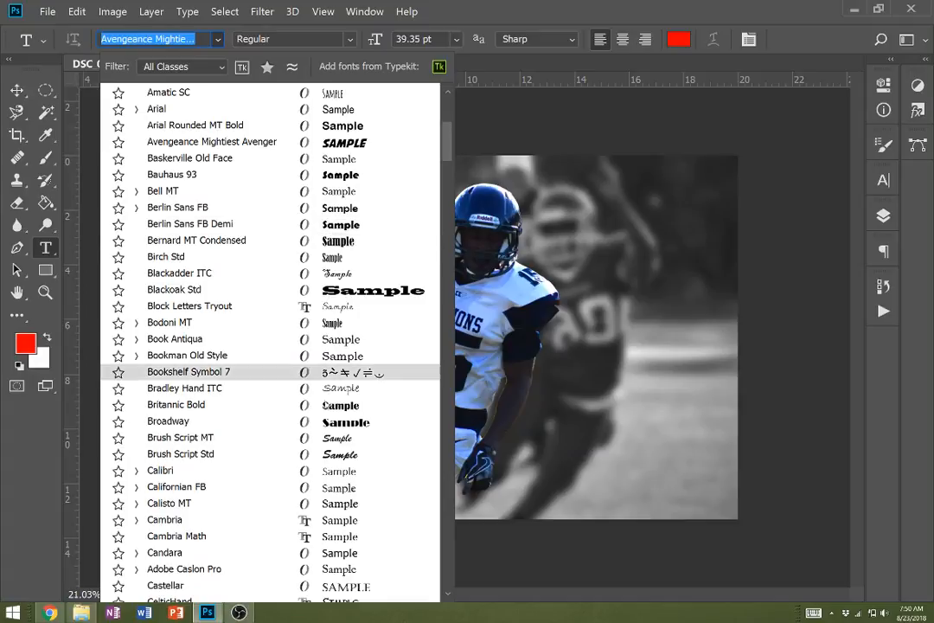
pyautogui.scroll(-6, 270, 381)
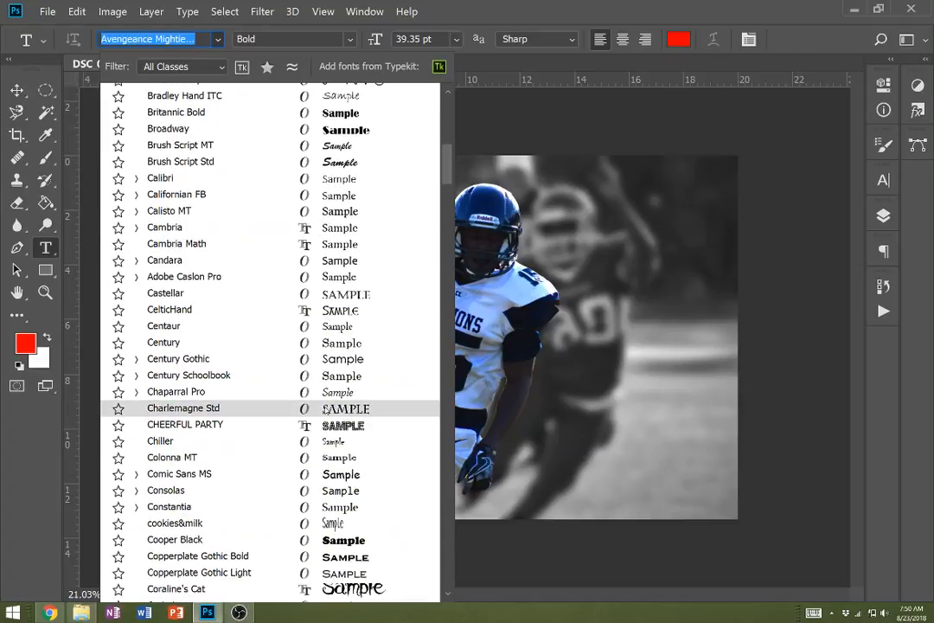
pyautogui.scroll(-3, 325, 410)
pyautogui.scroll(-5, 325, 410)
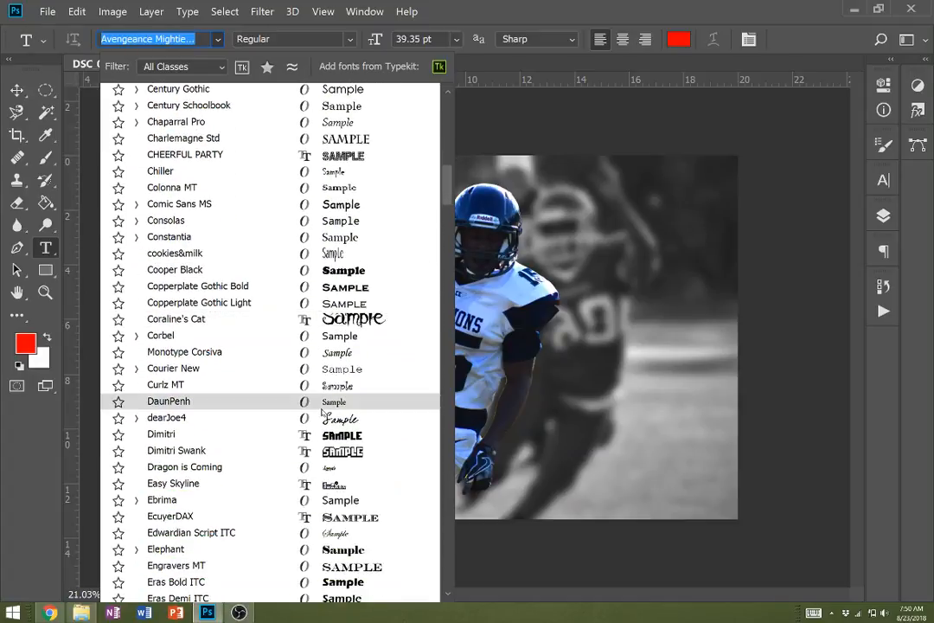
pyautogui.scroll(-6, 325, 437)
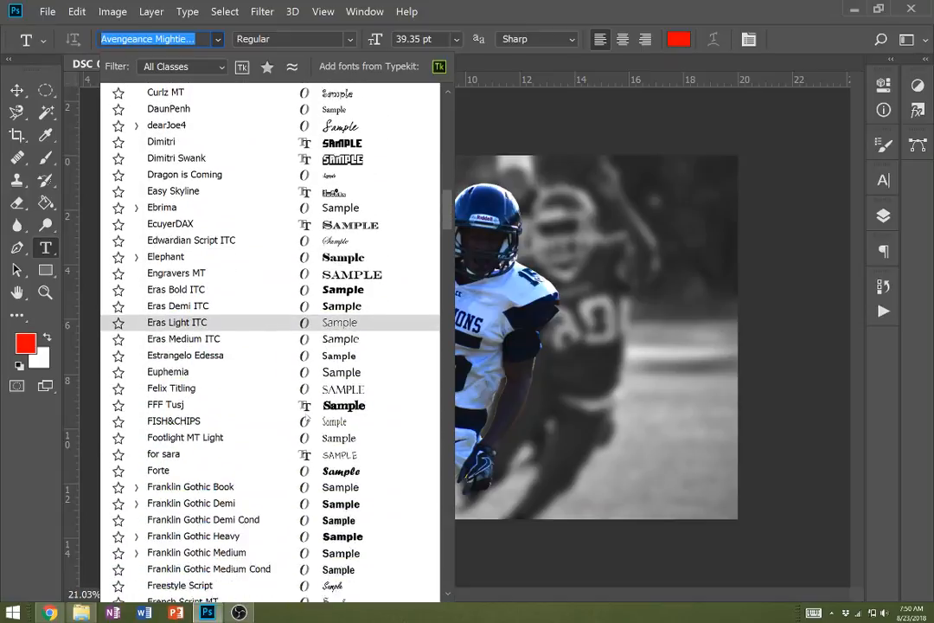
pyautogui.scroll(-7, 294, 428)
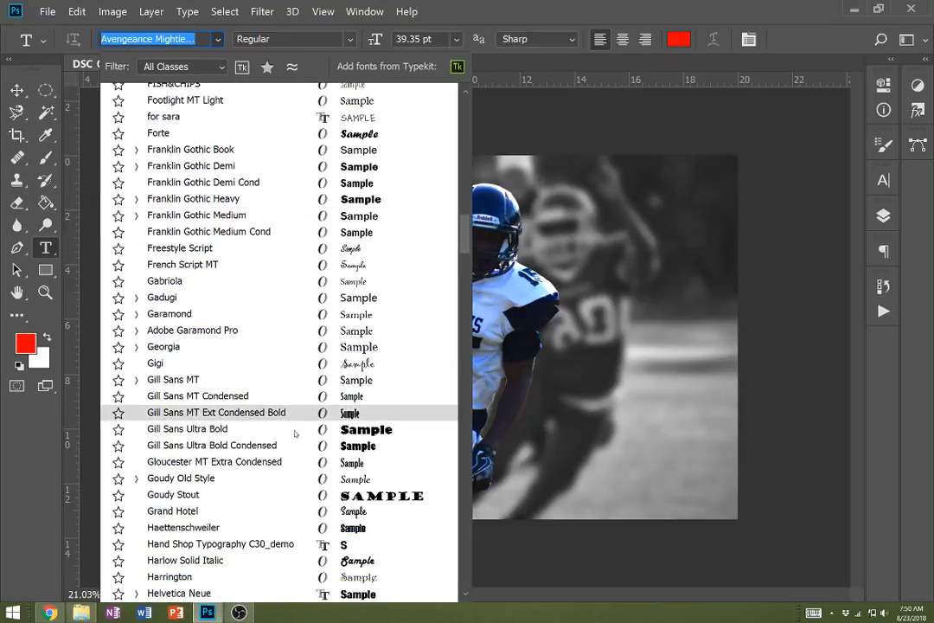
pyautogui.scroll(-2, 273, 443)
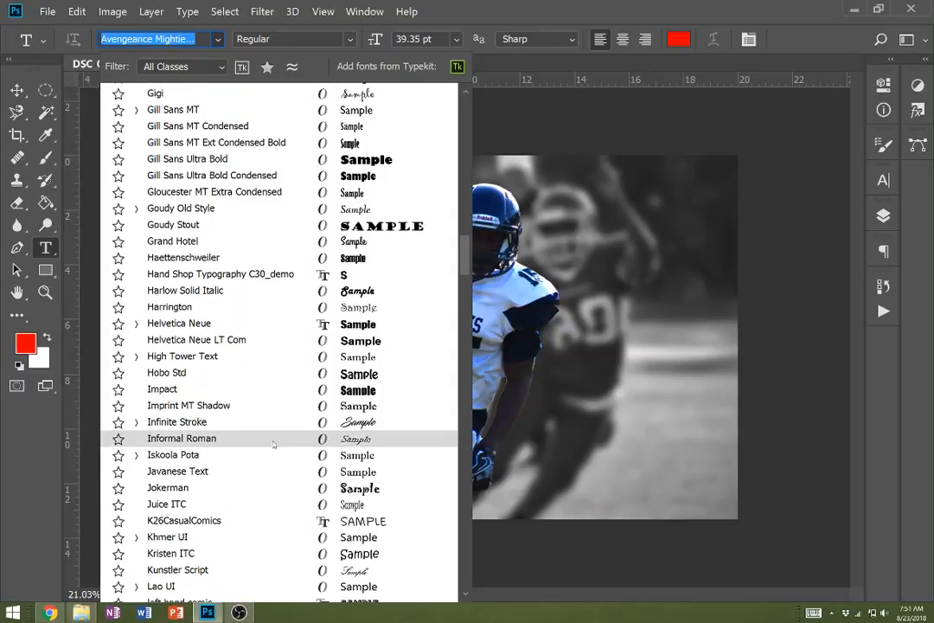
pyautogui.click(256, 391)
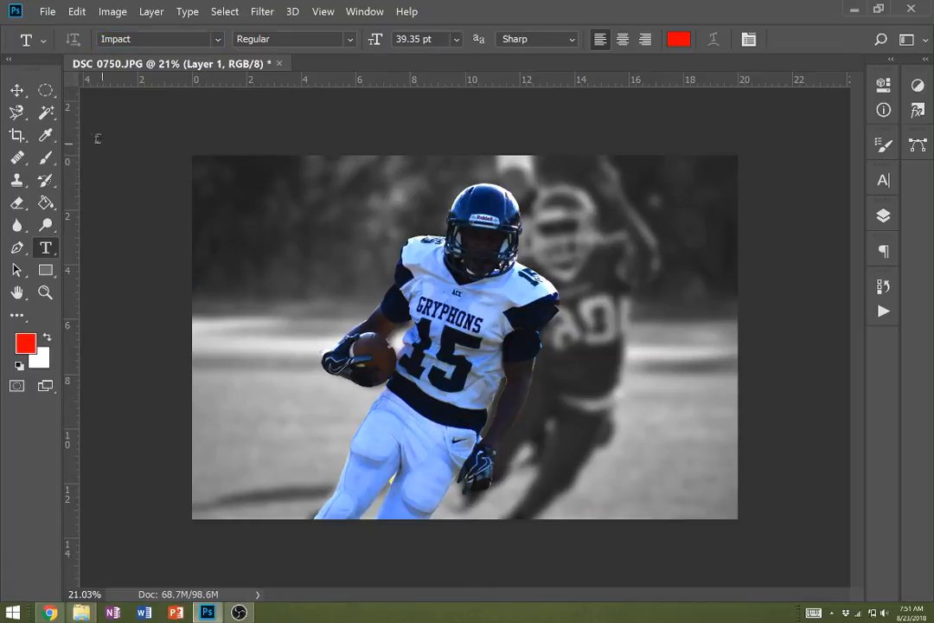
# - Change the foreground colour from red to a dark navy blue, starting from a blue sampled off the player's jersey, for the text
pyautogui.click(26, 343)
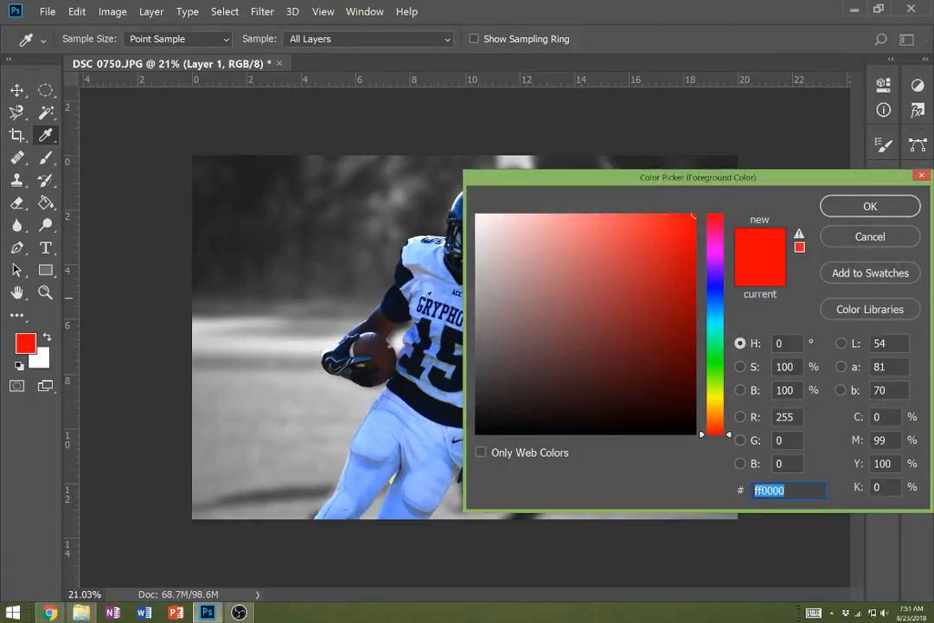
pyautogui.moveTo(568, 188); pyautogui.dragTo(330, 165)
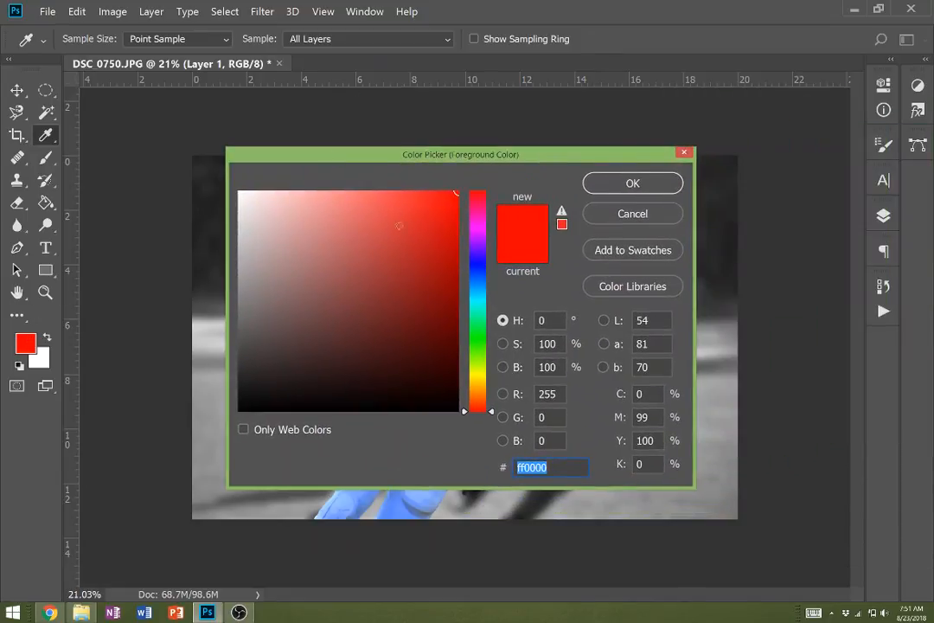
pyautogui.moveTo(408, 161); pyautogui.dragTo(754, 135)
pyautogui.moveTo(773, 188); pyautogui.dragTo(682, 272)
pyautogui.moveTo(827, 306)
pyautogui.mouseDown()
pyautogui.moveTo(828, 240)
pyautogui.moveTo(827, 281)
pyautogui.mouseUp()
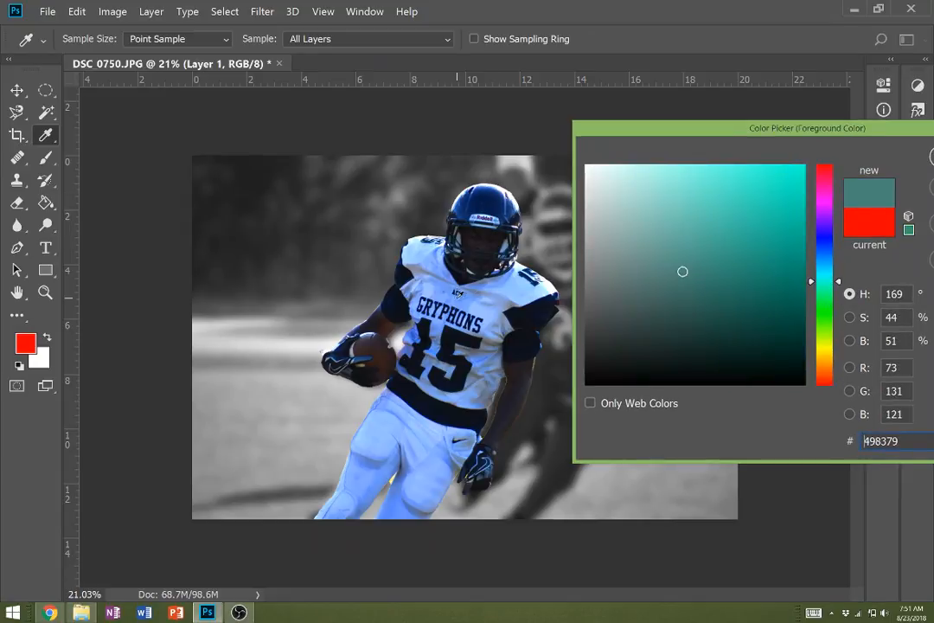
pyautogui.click(438, 288)
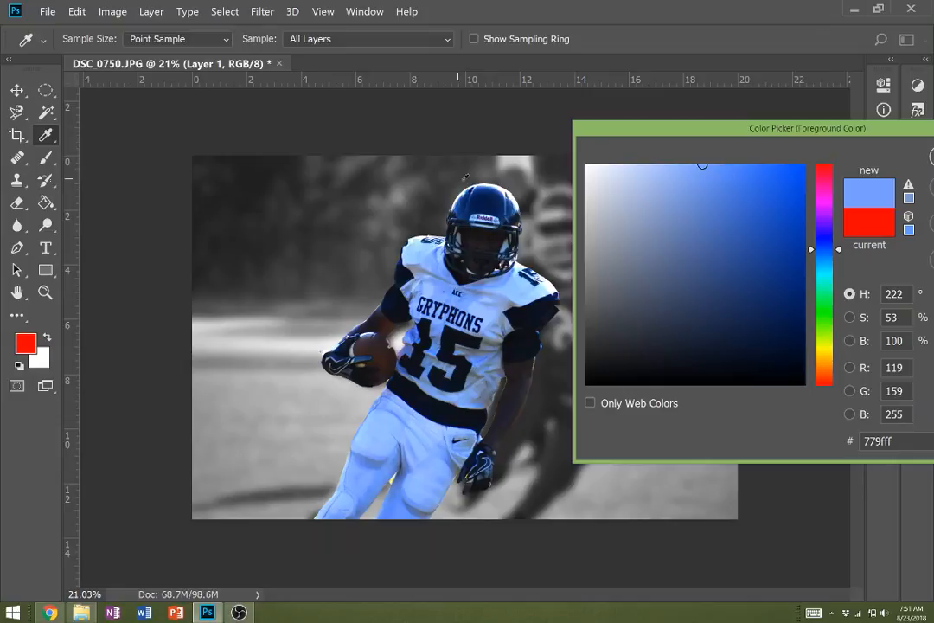
pyautogui.click(795, 313)
pyautogui.moveTo(834, 130); pyautogui.dragTo(635, 148)
pyautogui.click(805, 178)
pyautogui.press('t')
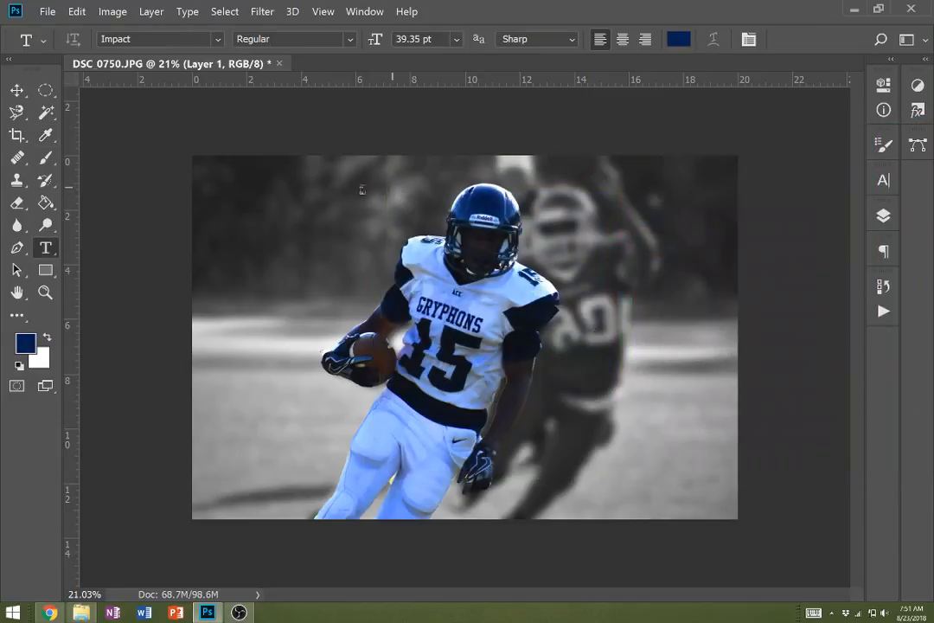
# - Add the two-line text "ACE" and "FOOTBALL" in the dark area of the photo beside the player's helmet
pyautogui.click(249, 229)
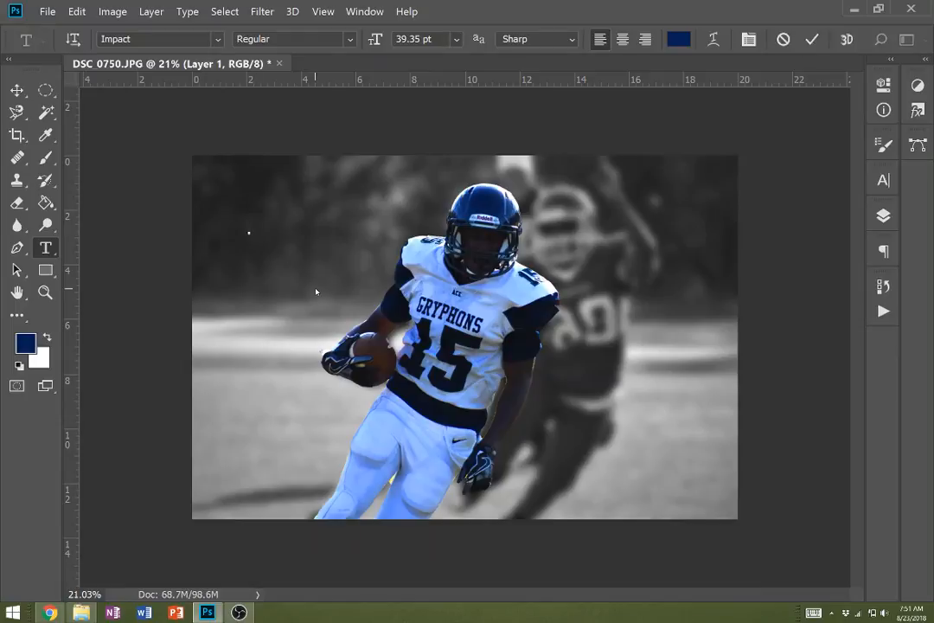
pyautogui.write('ACE')
pyautogui.press('Return')
pyautogui.write('FOOTBALL')
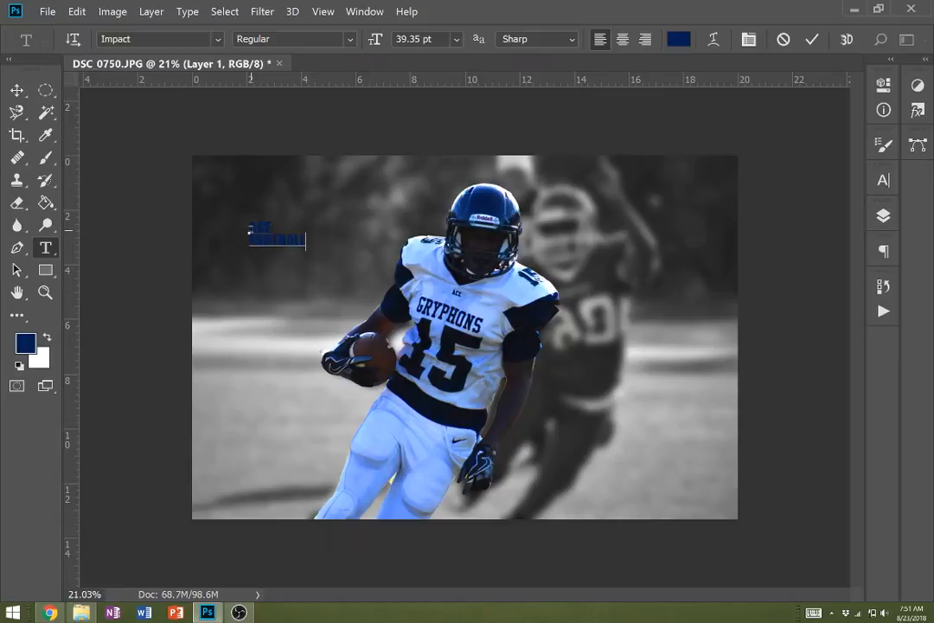
# - Recolour the entire "ACE FOOTBALL" text white by swapping the foreground and background colours
pyautogui.hotkey('ctrl', 'a')
pyautogui.click(47, 339)
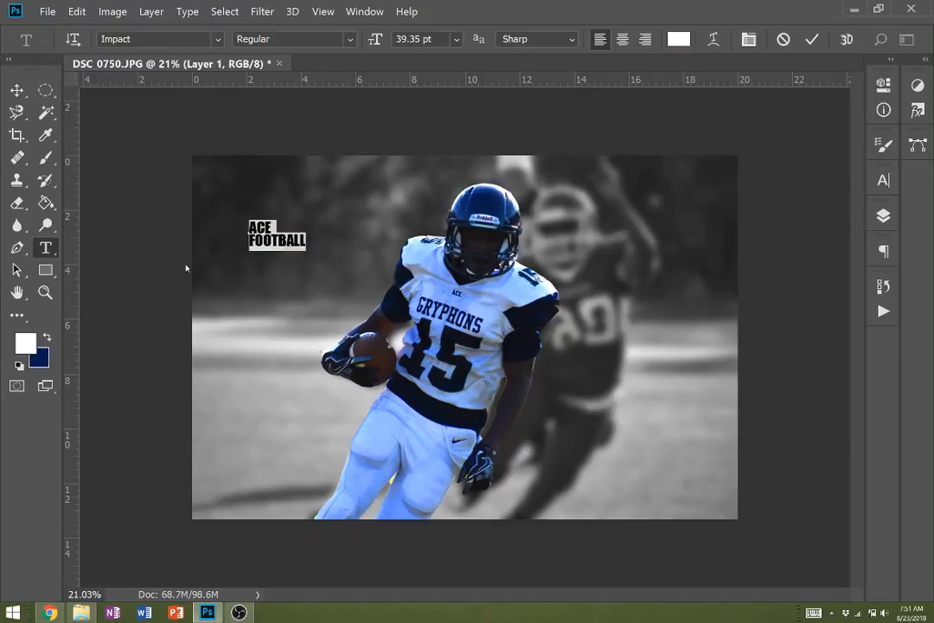
pyautogui.click(249, 232)
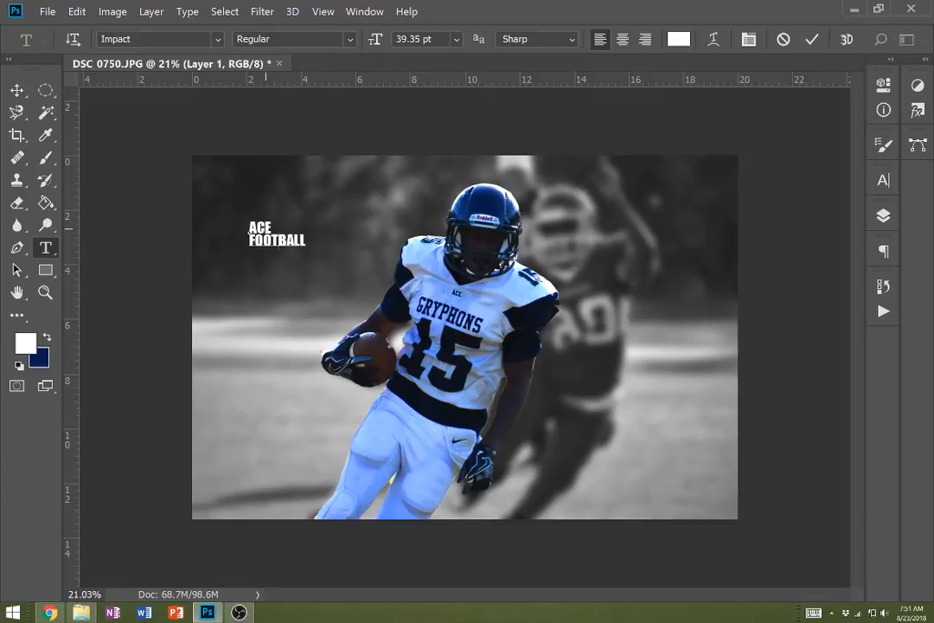
# - Enlarge only the word "ACE" to 96.35 pt so it spans the width of "FOOTBALL", and commit the text
pyautogui.doubleClick(250, 229)
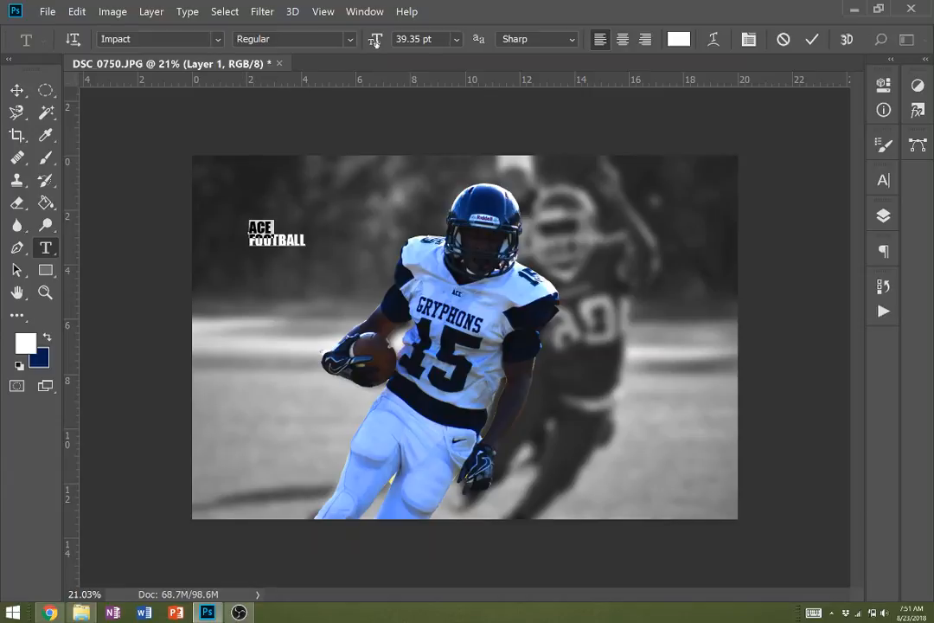
pyautogui.moveTo(375, 41); pyautogui.dragTo(424, 41)
pyautogui.click(16, 90)
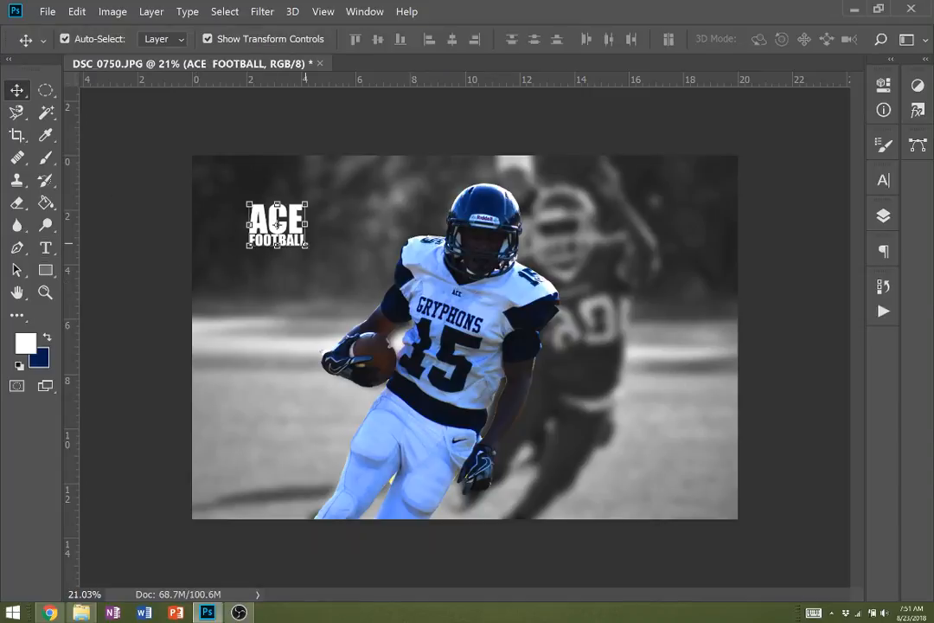
# - Scale the "ACE FOOTBALL" text to about 360% by 364%, rotate it -23.82°, and place it in the photo's lower-right area
pyautogui.moveTo(307, 247); pyautogui.dragTo(502, 418)
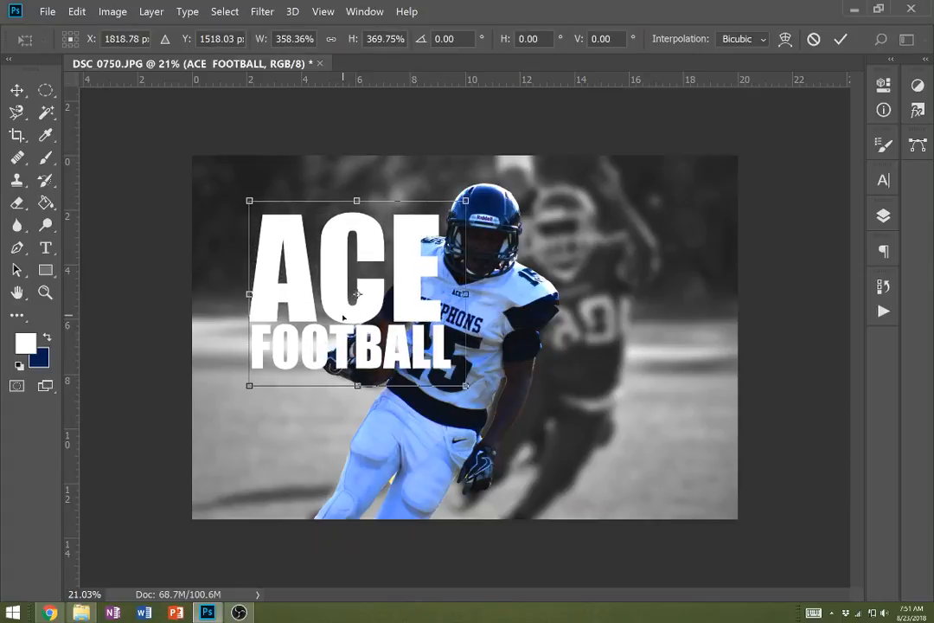
pyautogui.moveTo(342, 316); pyautogui.dragTo(340, 263)
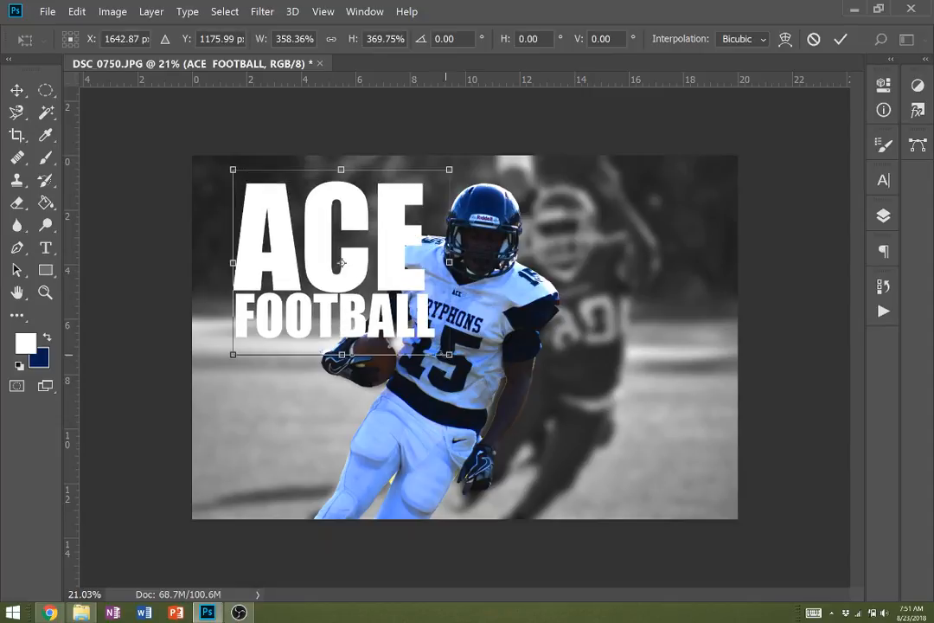
pyautogui.moveTo(449, 354); pyautogui.dragTo(550, 301)
pyautogui.moveTo(441, 294); pyautogui.dragTo(409, 282)
pyautogui.moveTo(390, 112); pyautogui.dragTo(386, 150)
pyautogui.moveTo(323, 278); pyautogui.dragTo(629, 391)
pyautogui.moveTo(629, 393); pyautogui.dragTo(630, 388)
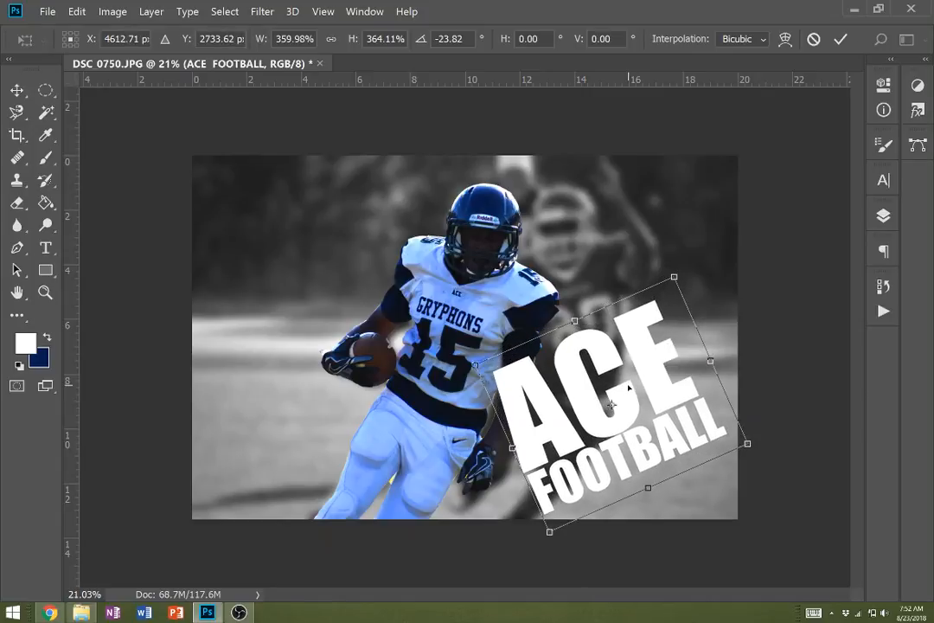
pyautogui.press('Return')
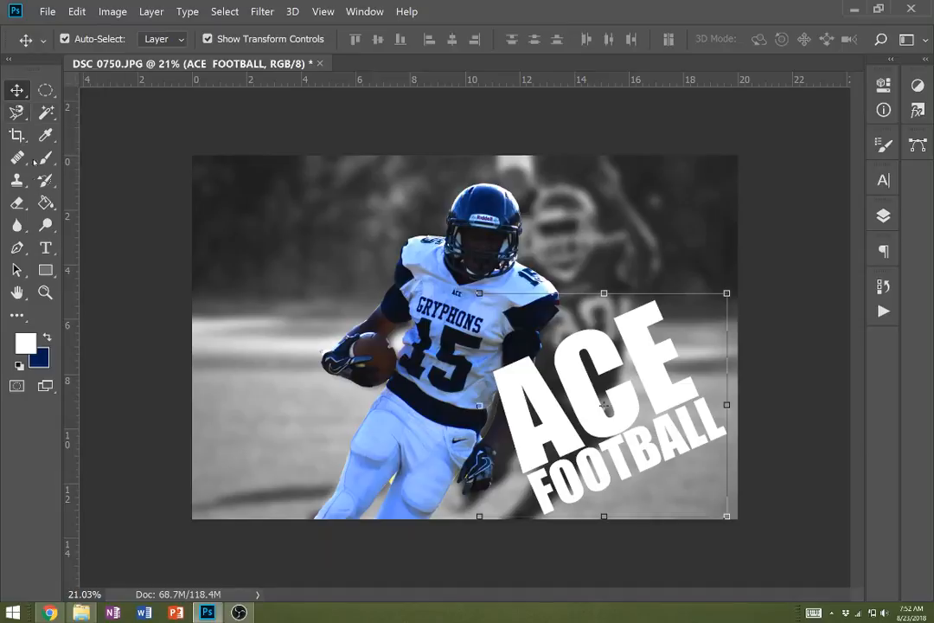
# - Add a white watermark text with the creator's surname in capitals near the photo's upper-left corner
pyautogui.click(46, 248)
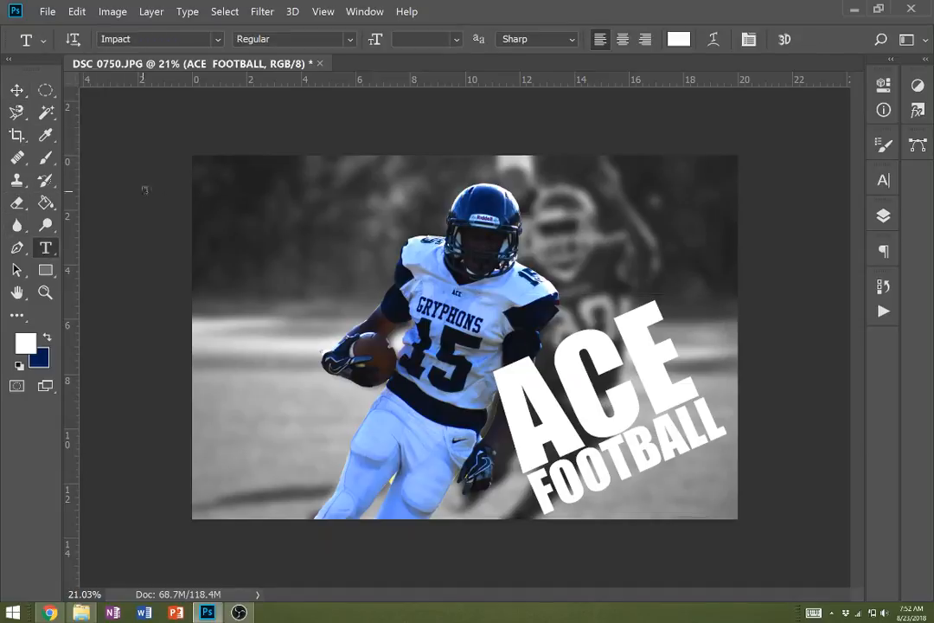
pyautogui.click(216, 189)
pyautogui.write('lobe')
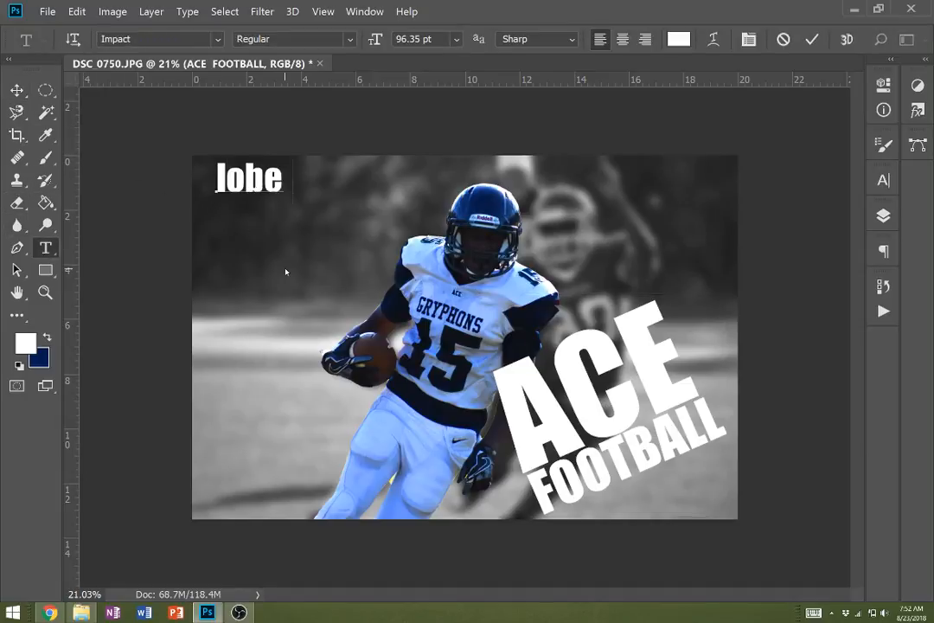
pyautogui.write('llo')
pyautogui.press('BackSpace')
pyautogui.press('BackSpace')
pyautogui.press('BackSpace')
pyautogui.press('BackSpace')
pyautogui.press('BackSpace')
pyautogui.press('BackSpace')
pyautogui.press('BackSpace')
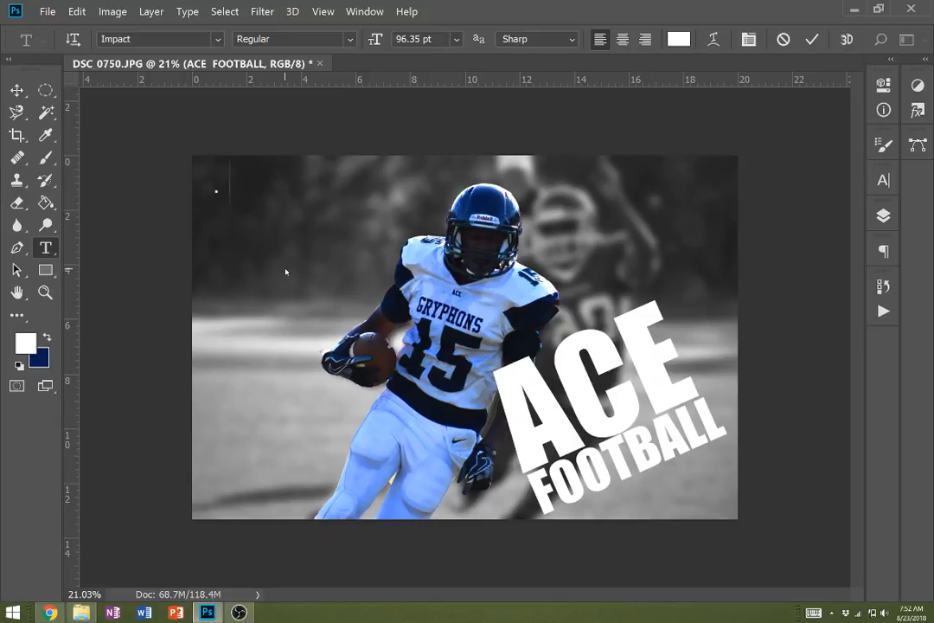
pyautogui.write('LOBELLO')
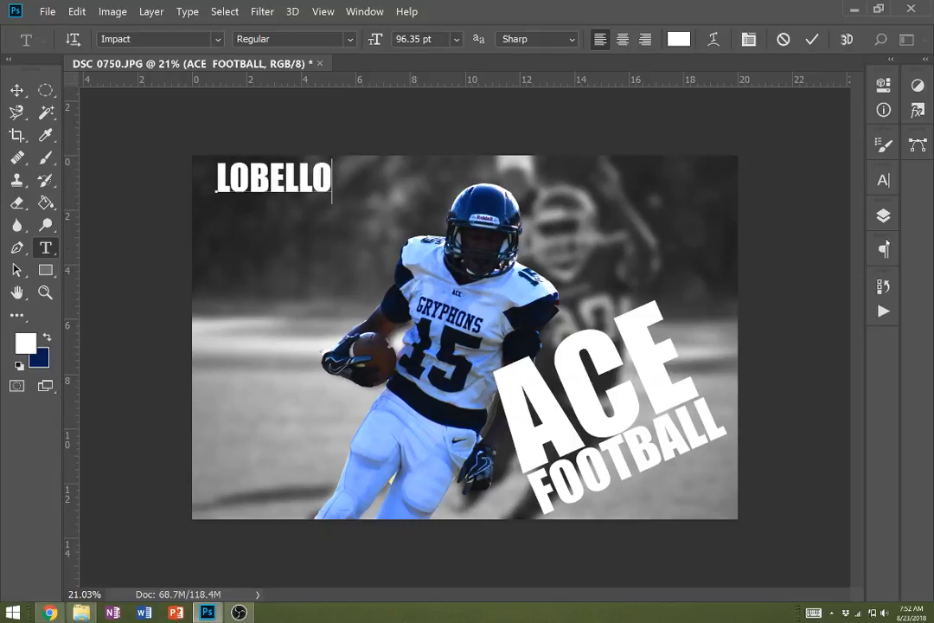
pyautogui.click(17, 90)
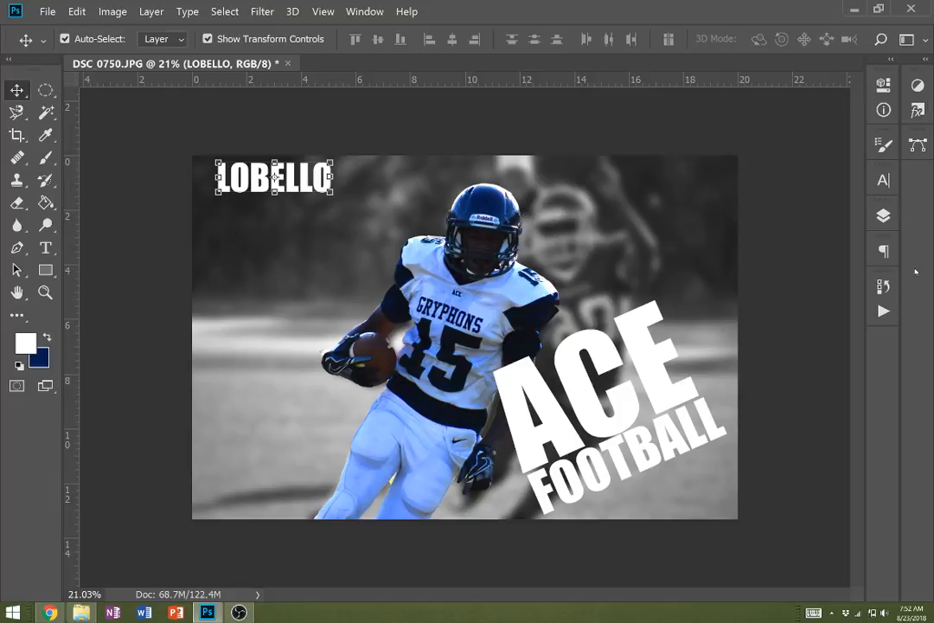
# - Reduce the opacity of the surname text layer to 18%
pyautogui.click(883, 180)
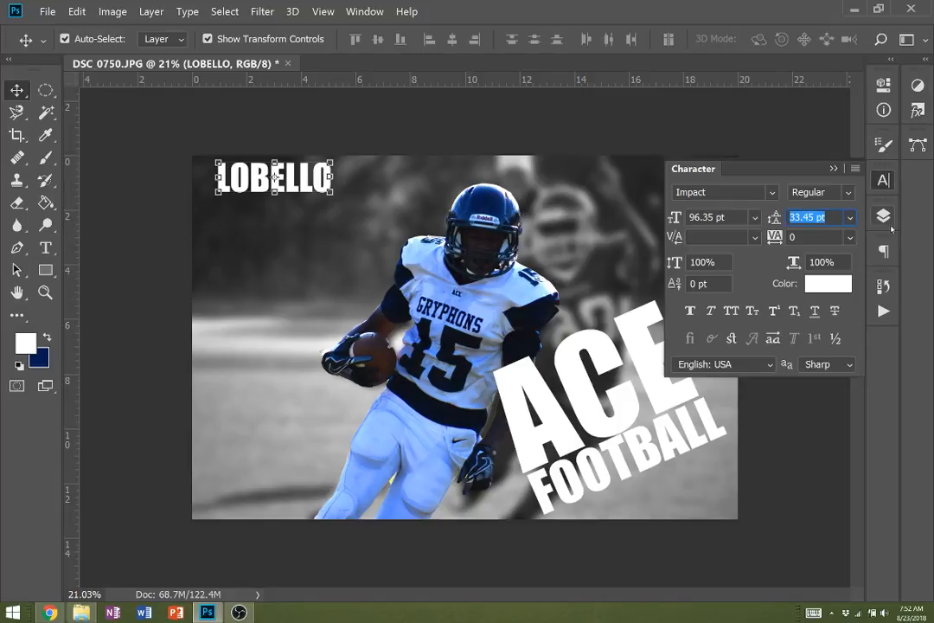
pyautogui.click(888, 219)
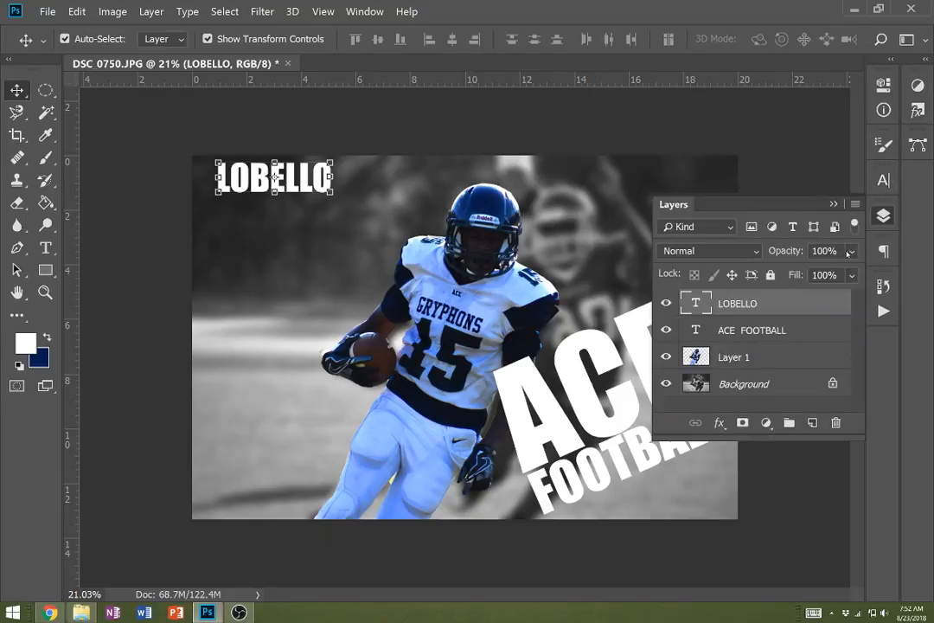
pyautogui.click(850, 250)
pyautogui.click(796, 274)
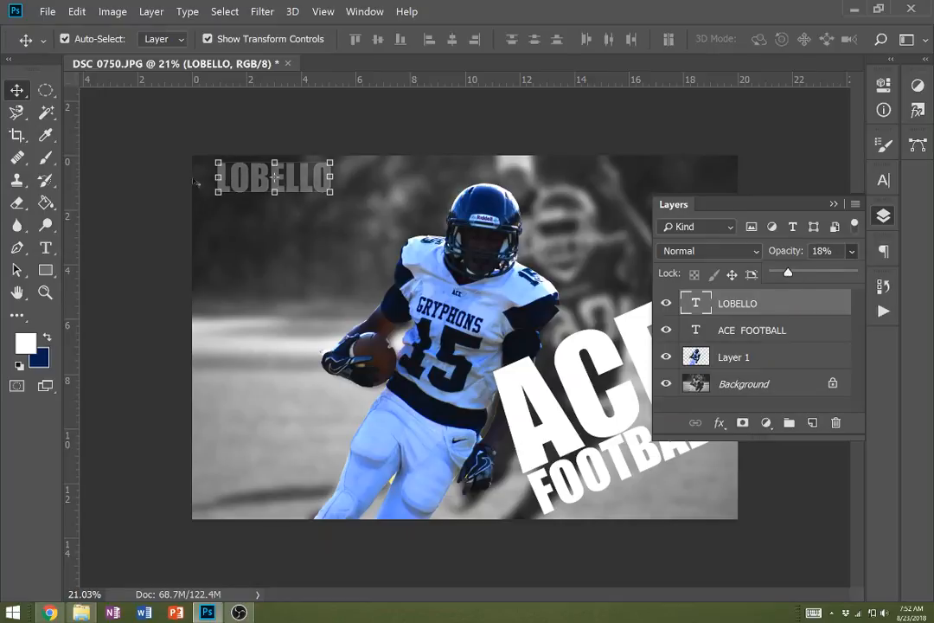
# - Scale the surname watermark to about 70.5% width by 54.6% height and place it just inside the photo's upper-left corner
pyautogui.moveTo(212, 156)
pyautogui.mouseDown()
pyautogui.moveTo(245, 346)
pyautogui.moveTo(221, 505)
pyautogui.moveTo(224, 172)
pyautogui.mouseUp()
pyautogui.hotkey('ctrl', 't')
pyautogui.moveTo(298, 191)
pyautogui.mouseDown()
pyautogui.moveTo(283, 182)
pyautogui.moveTo(284, 199)
pyautogui.mouseUp()
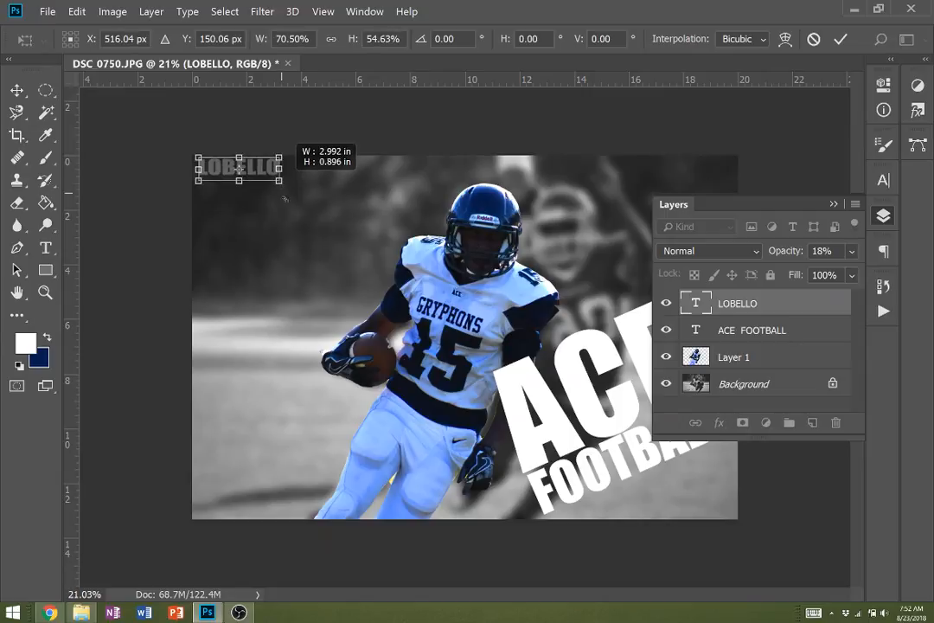
pyautogui.moveTo(239, 171); pyautogui.dragTo(244, 179)
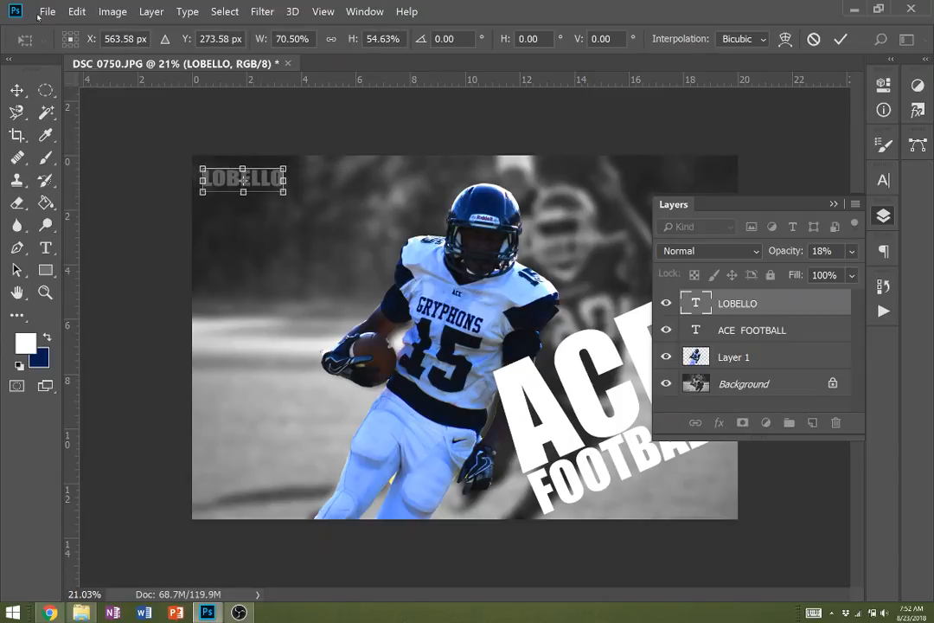
# - Apply the watermark's transformation and save the layered document in Documents as a Photoshop file named "selection tools"
pyautogui.click(42, 12)
pyautogui.click(94, 199)
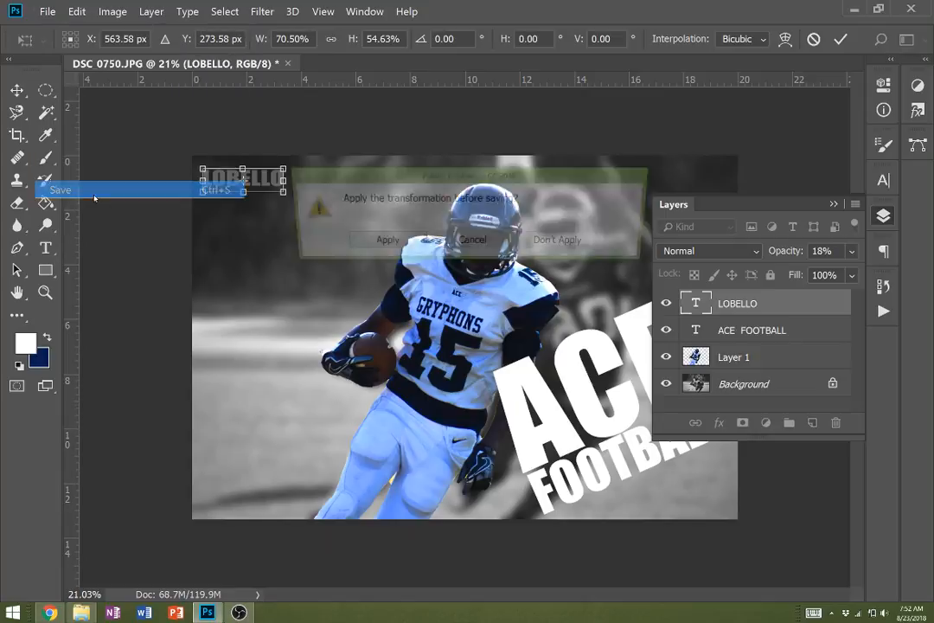
pyautogui.click(381, 243)
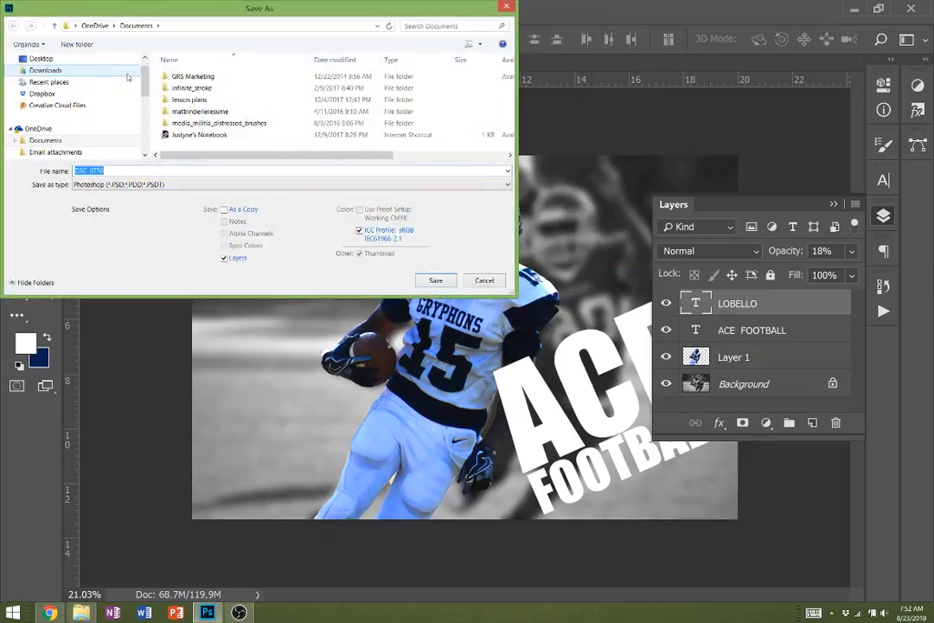
pyautogui.write('FO')
pyautogui.press('BackSpace')
pyautogui.press('BackSpace')
pyautogui.write('sele')
pyautogui.press('Return')
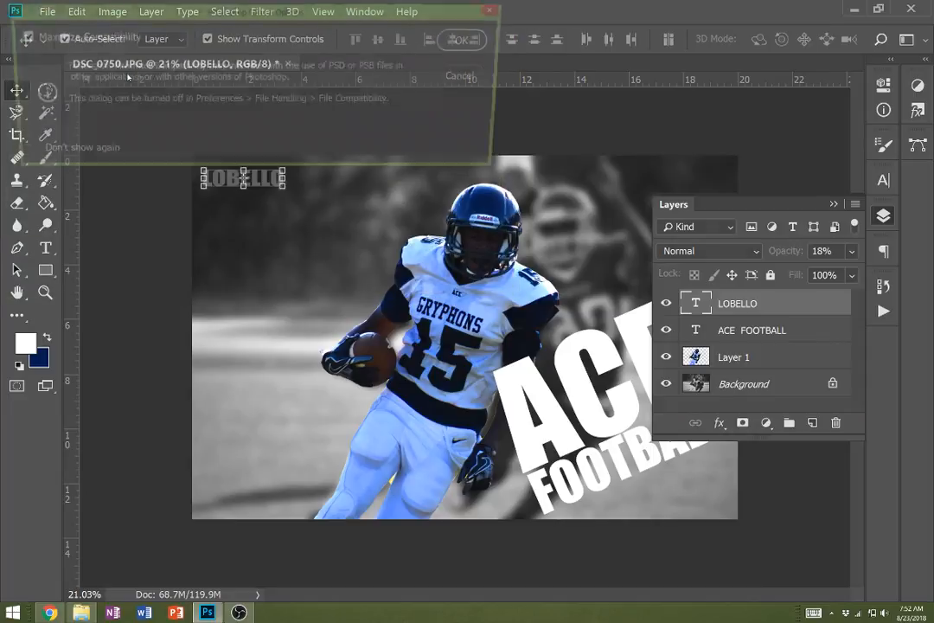
pyautogui.click(467, 41)
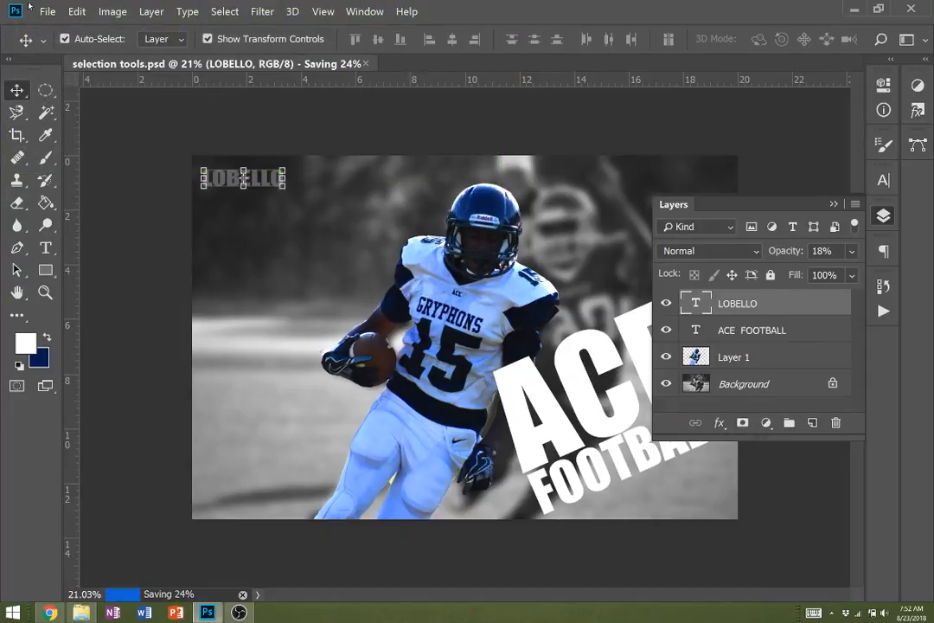
pyautogui.click(47, 11)
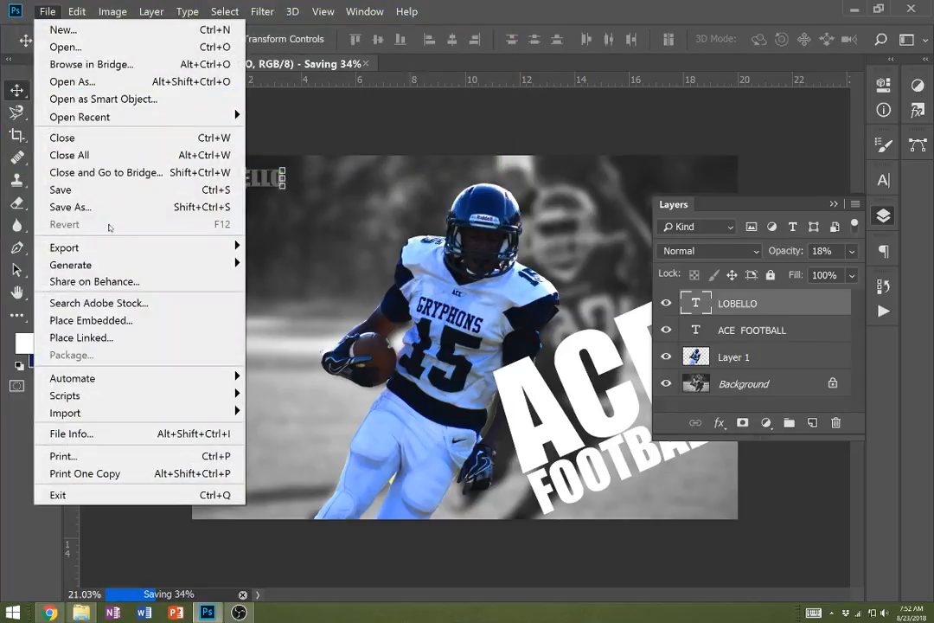
pyautogui.click(107, 209)
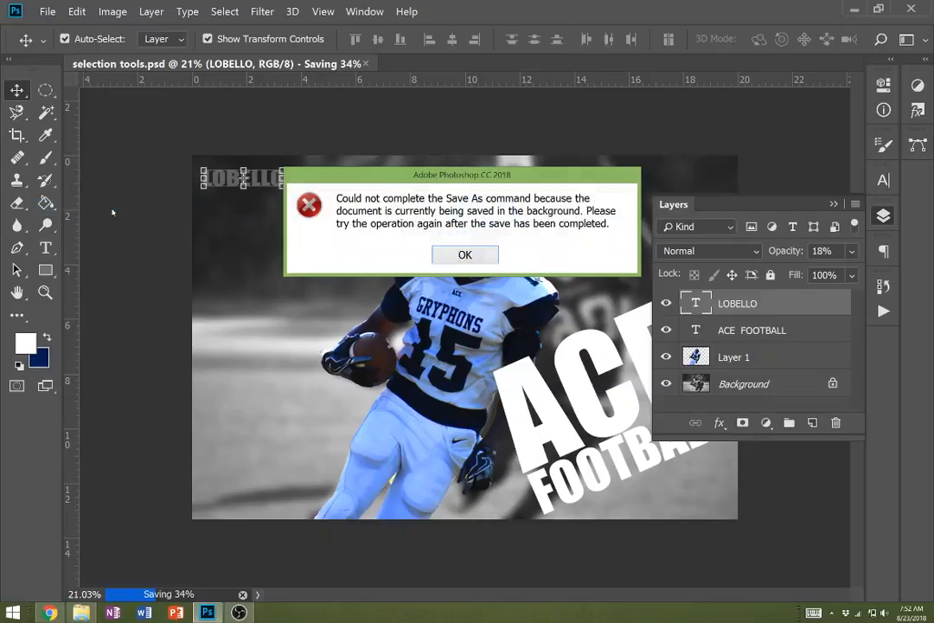
pyautogui.click(440, 254)
# - Save a JPEG version named "selection tools" in Documents at maximum quality 12 in Progressive format with 3 scans
pyautogui.click(47, 11)
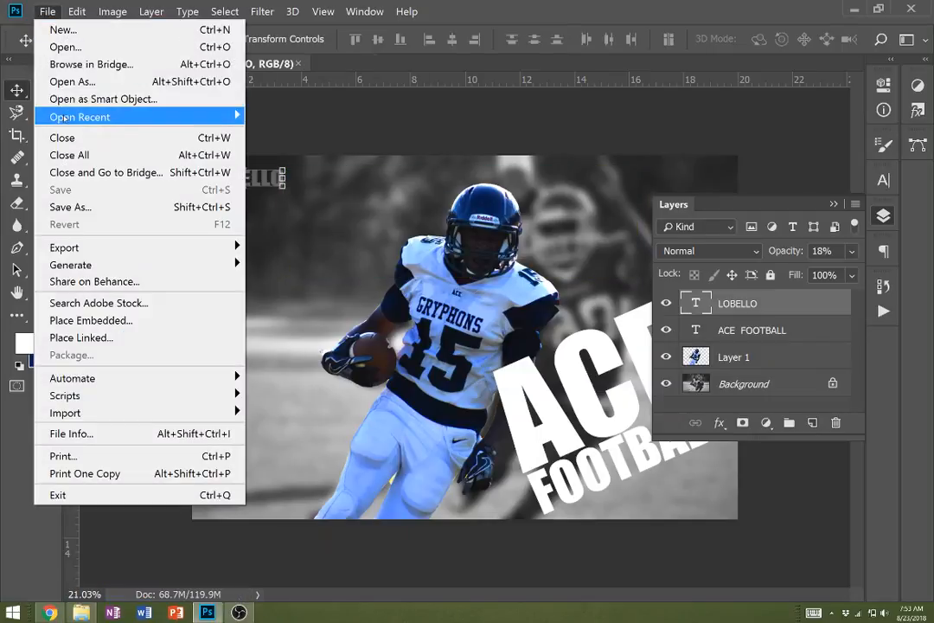
pyautogui.click(44, 206)
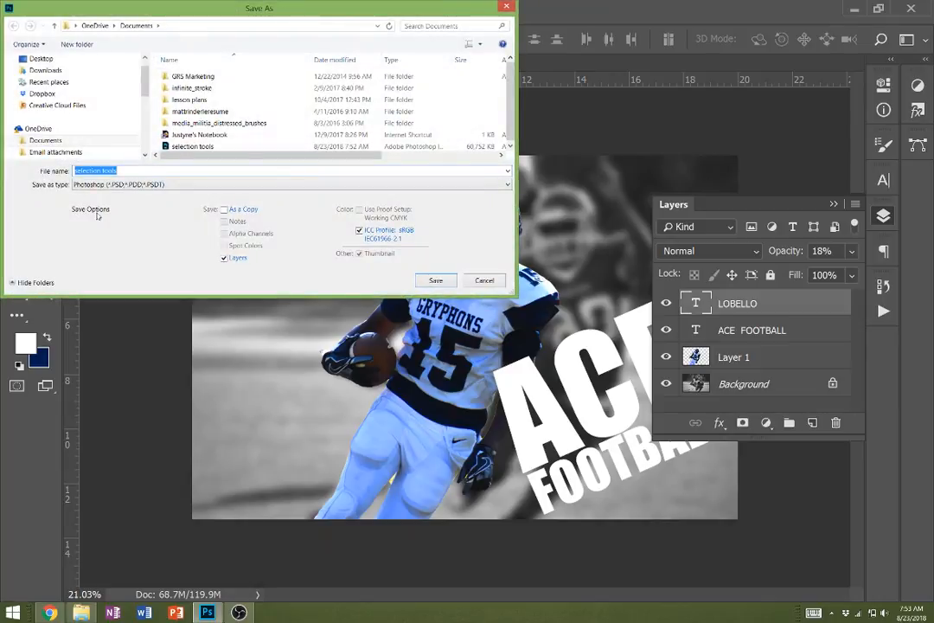
pyautogui.click(259, 184)
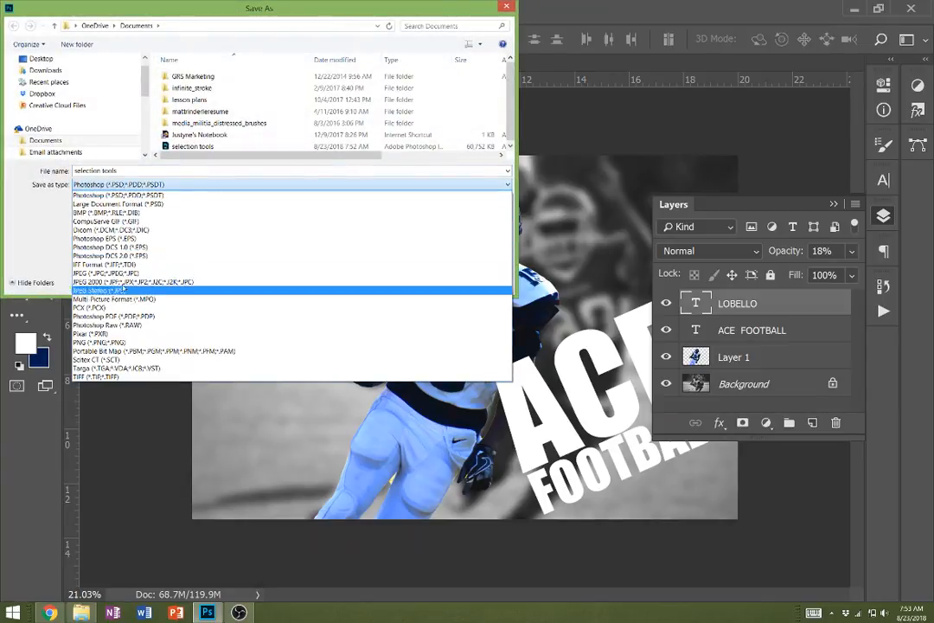
pyautogui.click(355, 273)
pyautogui.click(433, 281)
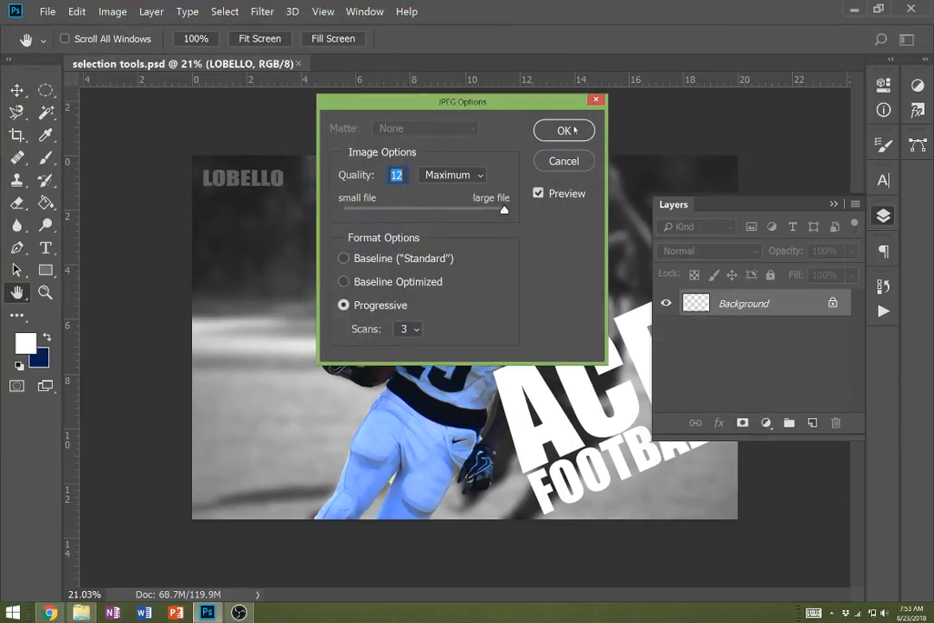
pyautogui.click(564, 130)
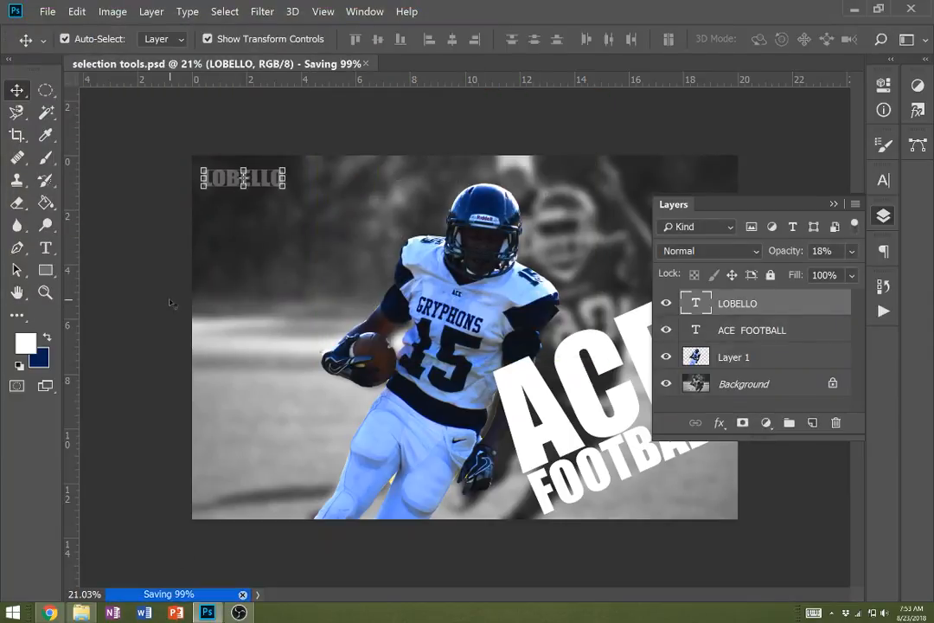